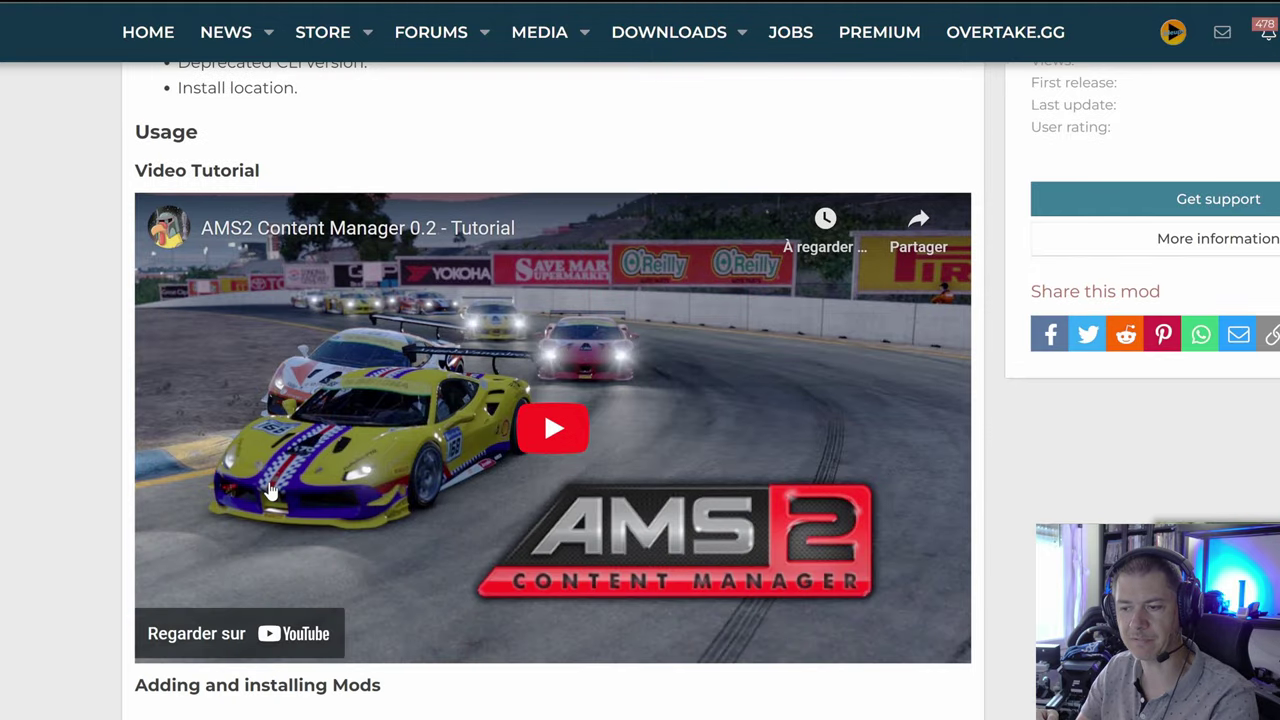
Step: Read through the Automobilista 2 Content Manager page, covering its prerequisites, installation, usage guide, limitations and tested mods list
scroll(268, 488, "down", 2)
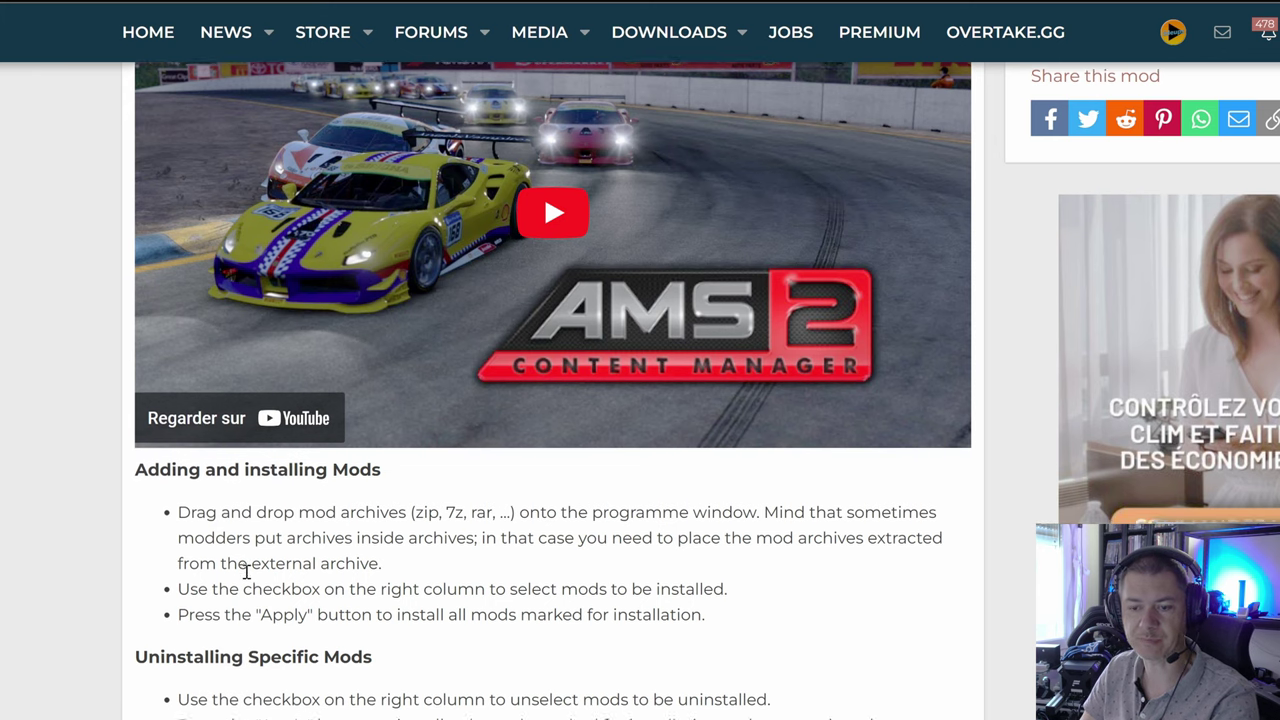
scroll(246, 572, "down", 2)
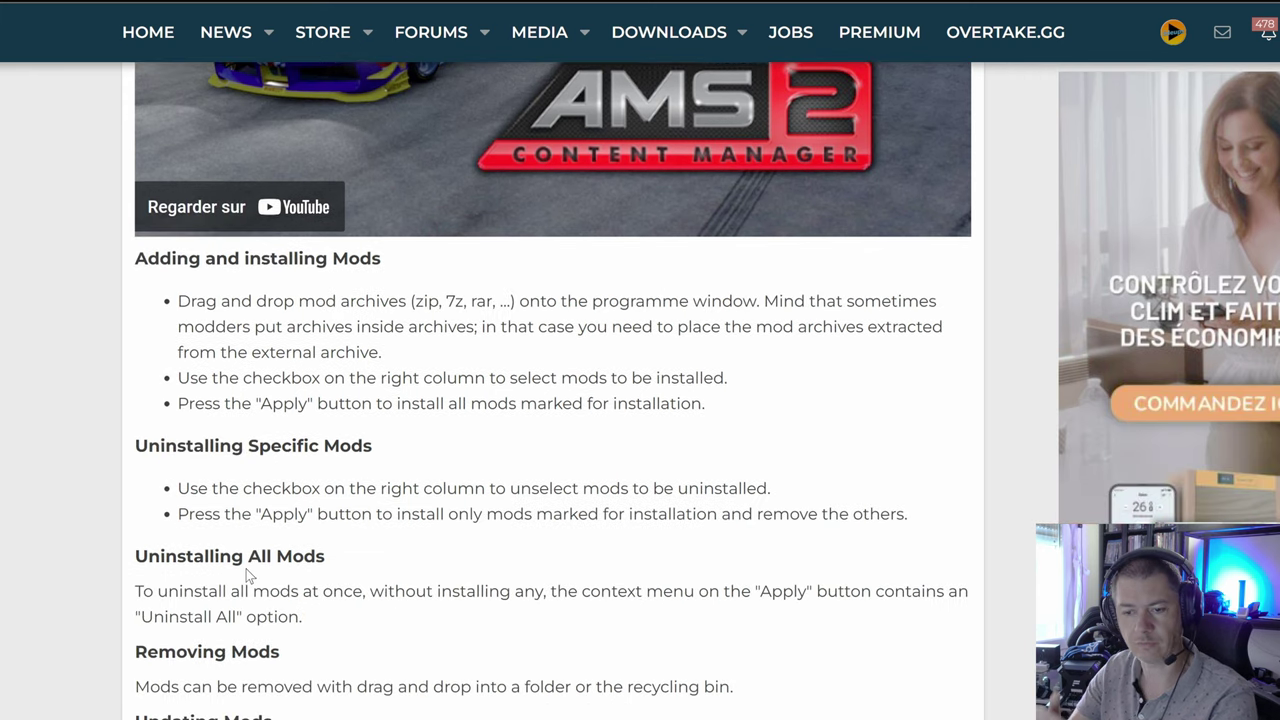
scroll(249, 575, "down", 3)
scroll(251, 562, "up", 11)
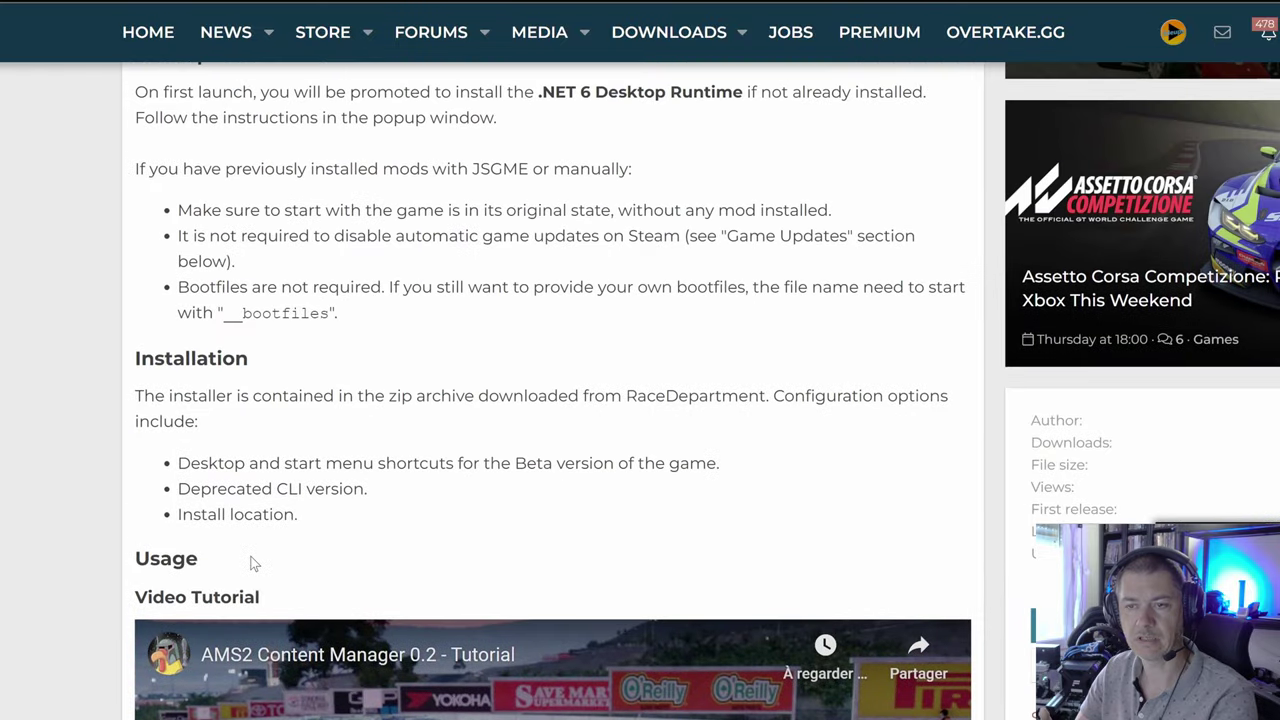
scroll(251, 560, "up", 6)
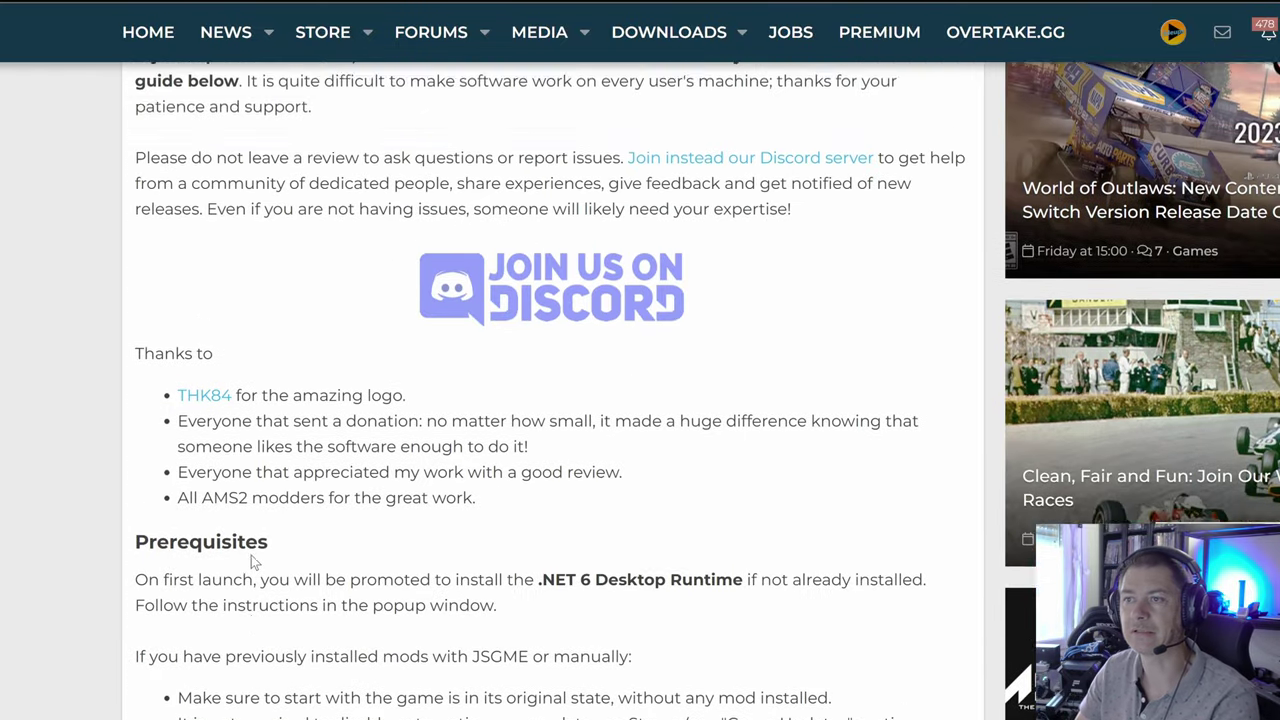
scroll(252, 556, "up", 1)
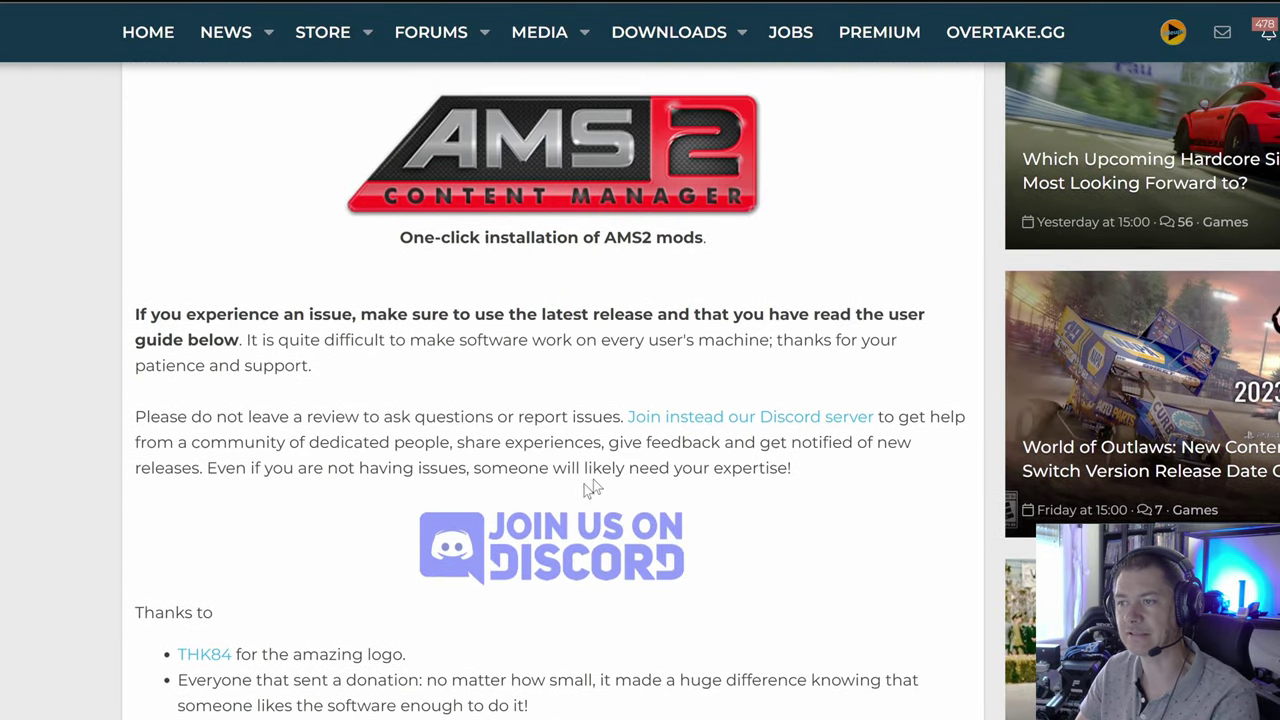
scroll(319, 541, "down", 20)
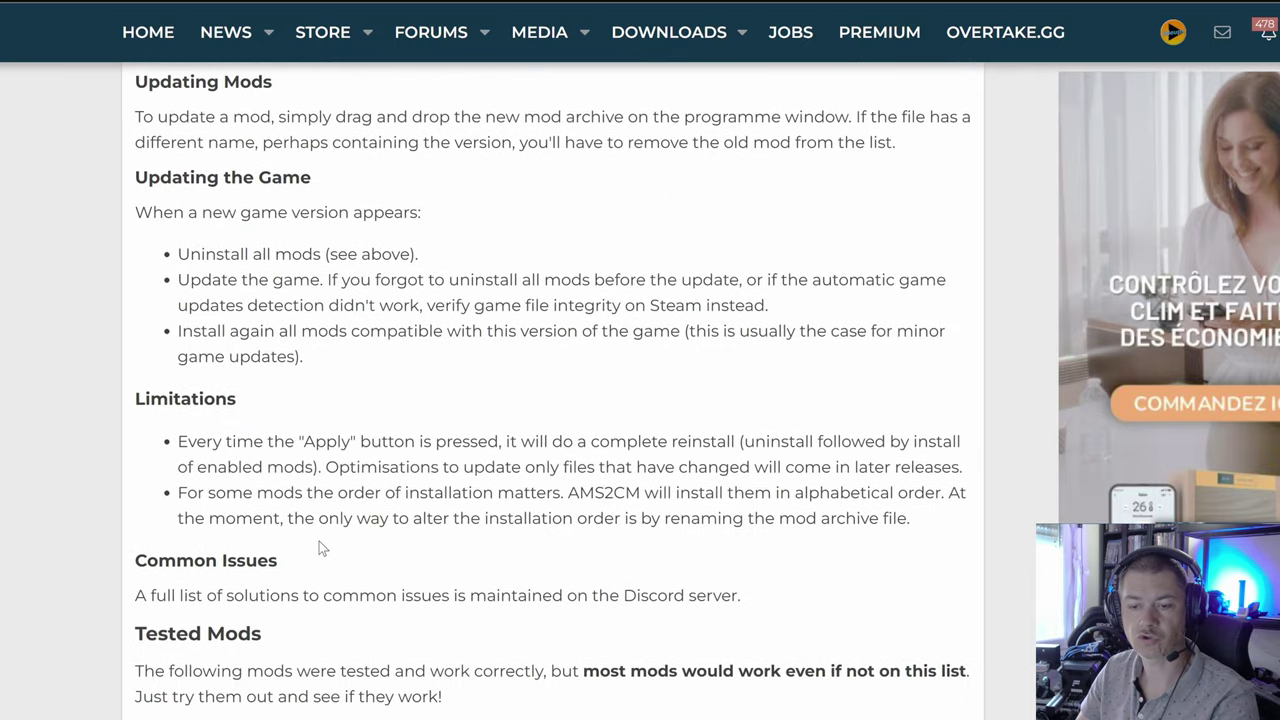
scroll(320, 545, "down", 6)
scroll(320, 534, "up", 6)
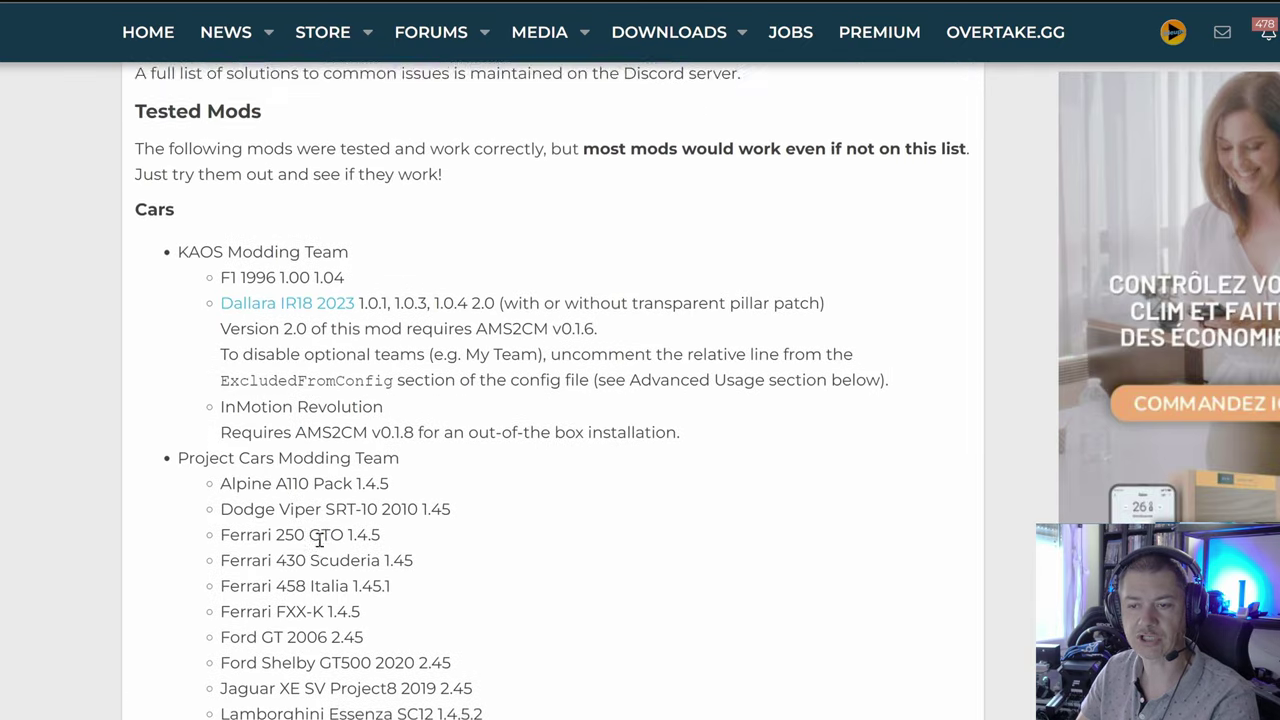
scroll(330, 502, "down", 18)
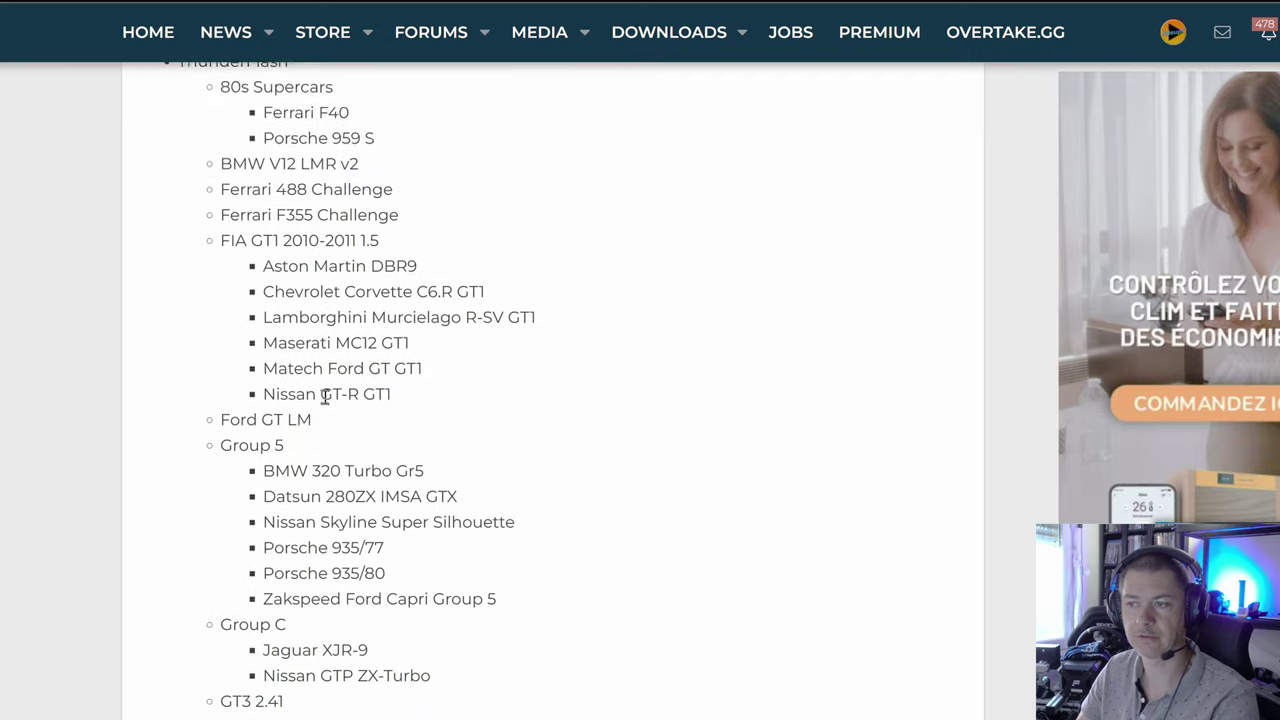
scroll(325, 402, "up", 20)
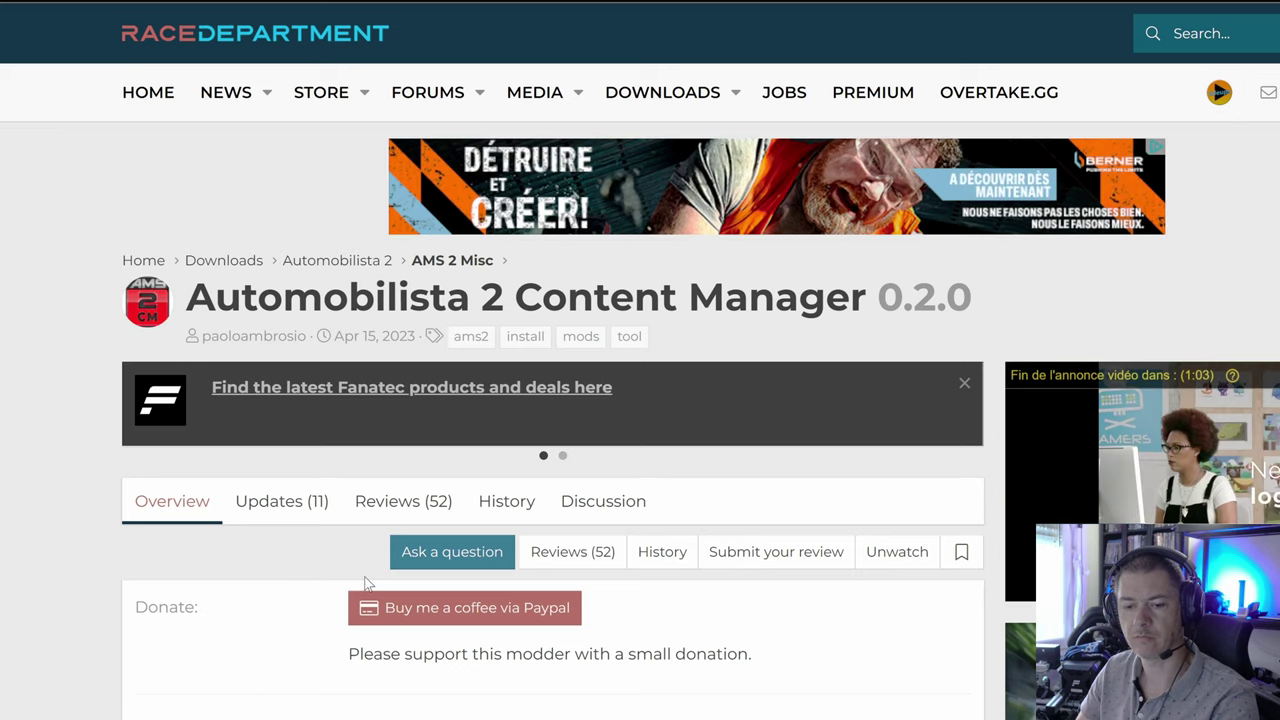
scroll(366, 590, "down", 3)
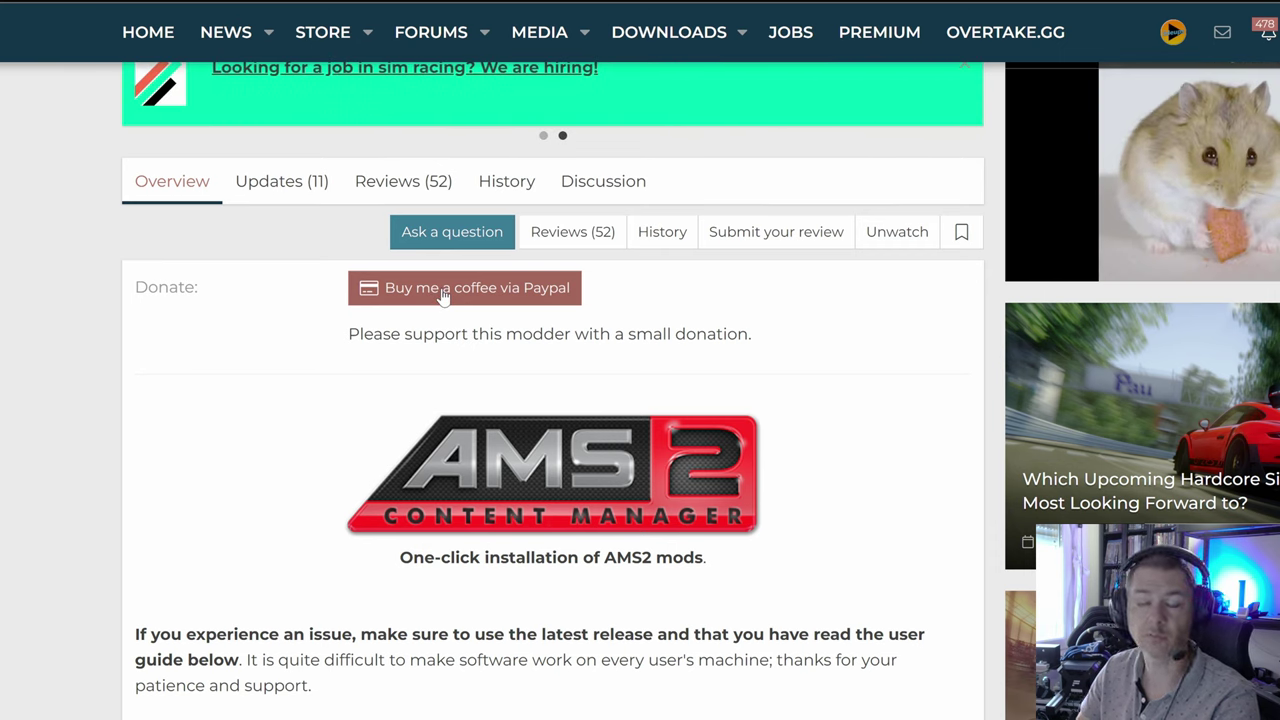
scroll(437, 420, "down", 4)
scroll(437, 420, "down", 4)
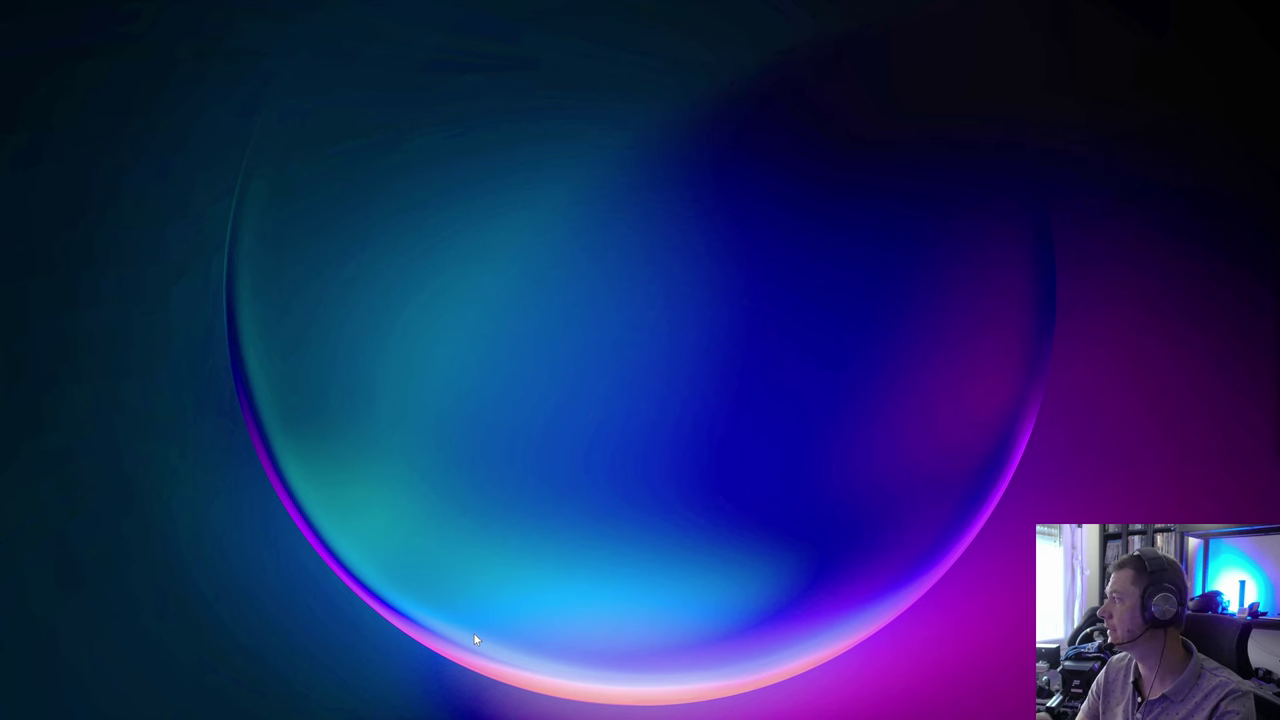
Step: Switch to Steam and open the properties of Automobilista 2 from the game library
mouse_move(505, 715)
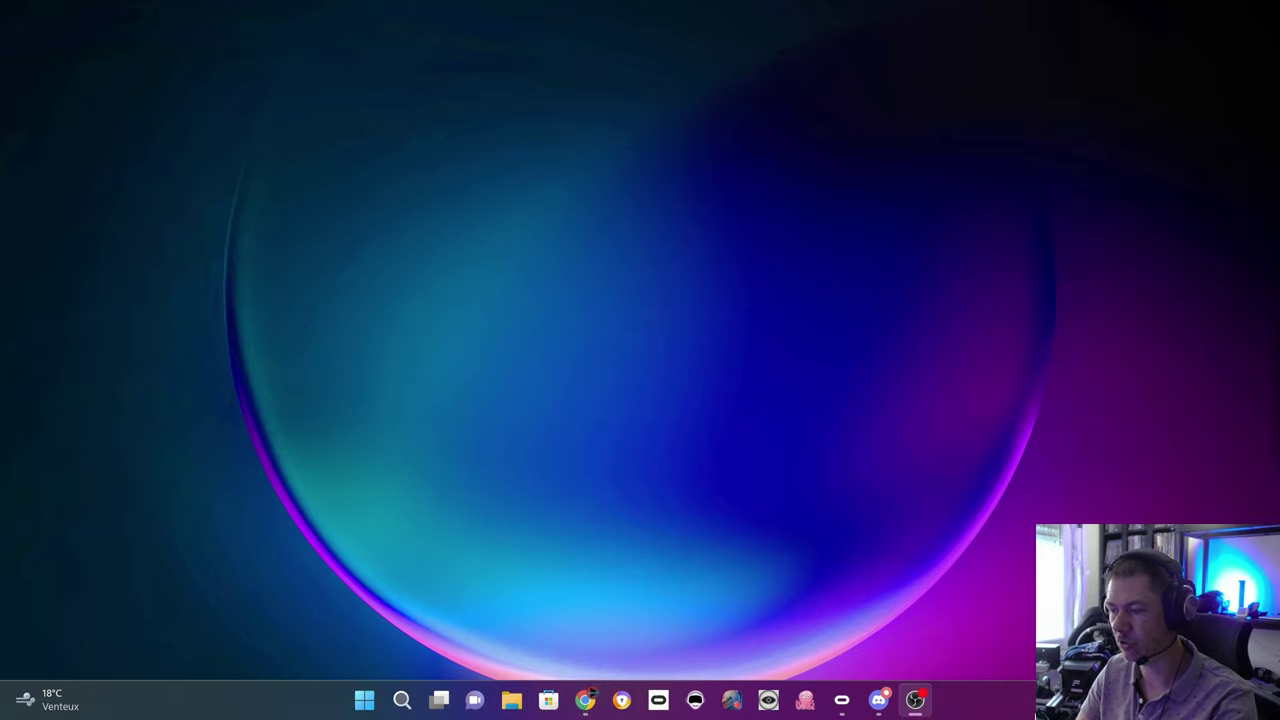
left_click(1050, 700)
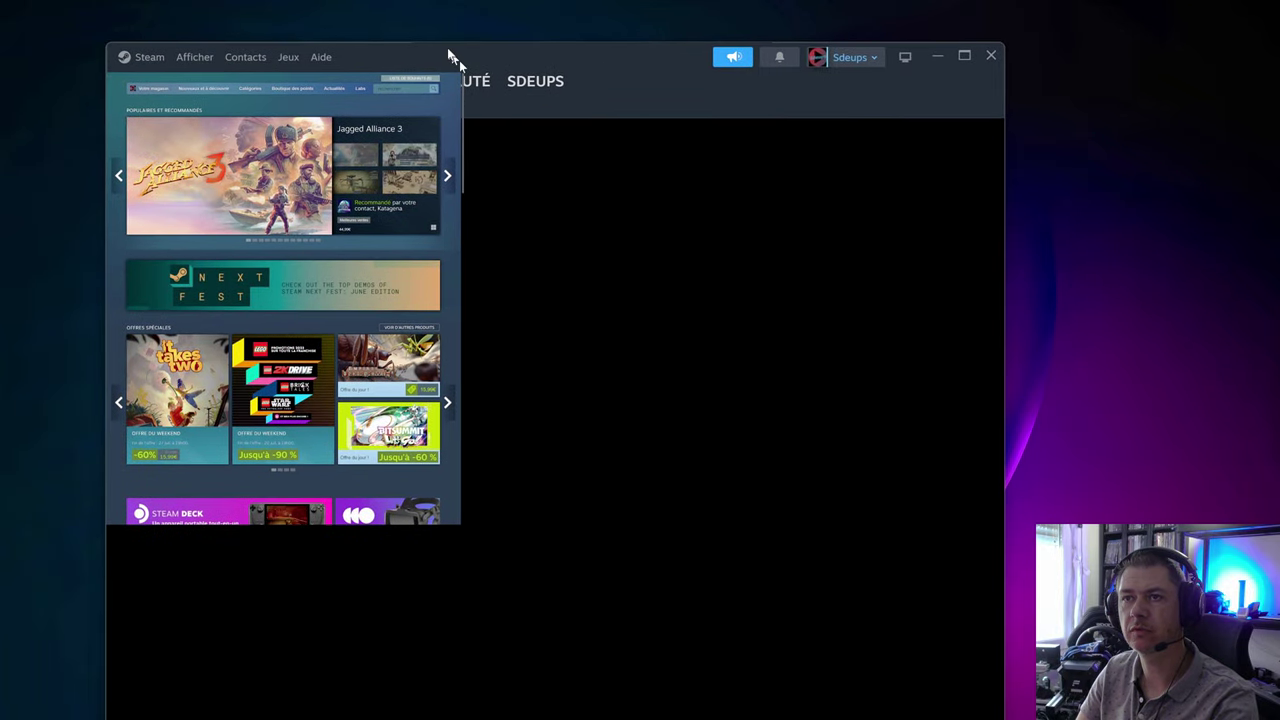
left_click(186, 58)
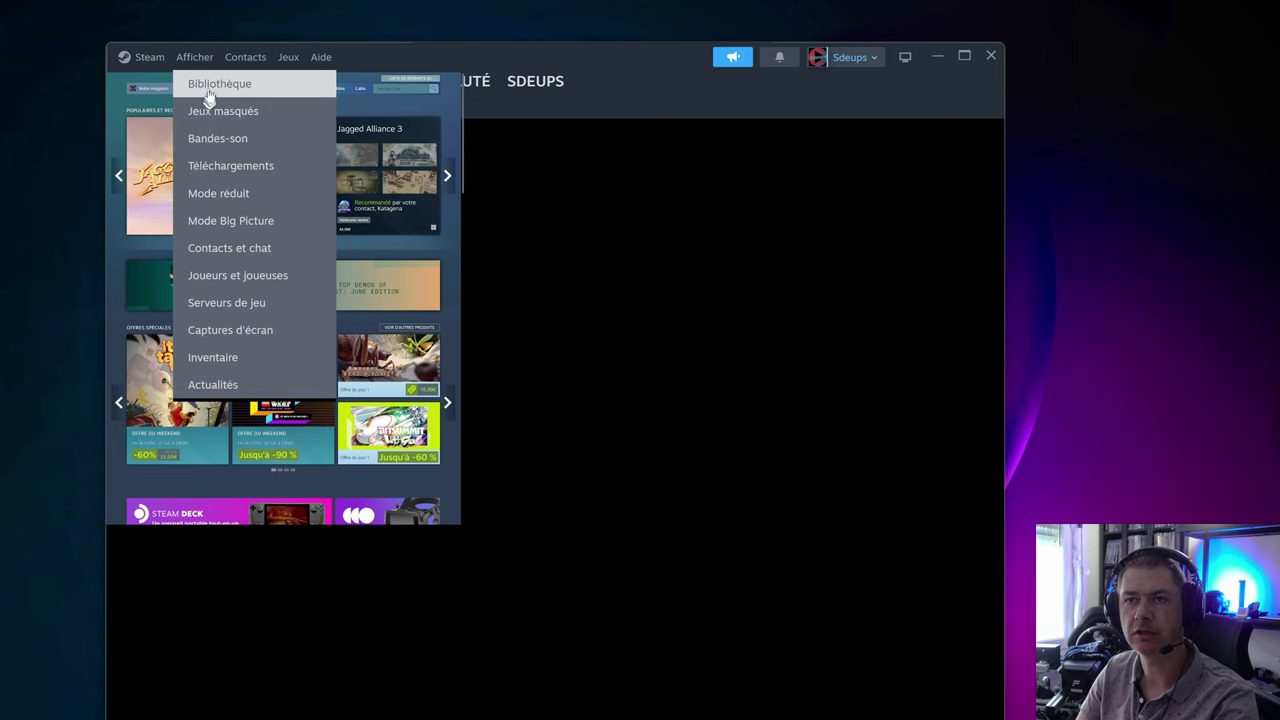
left_click(218, 86)
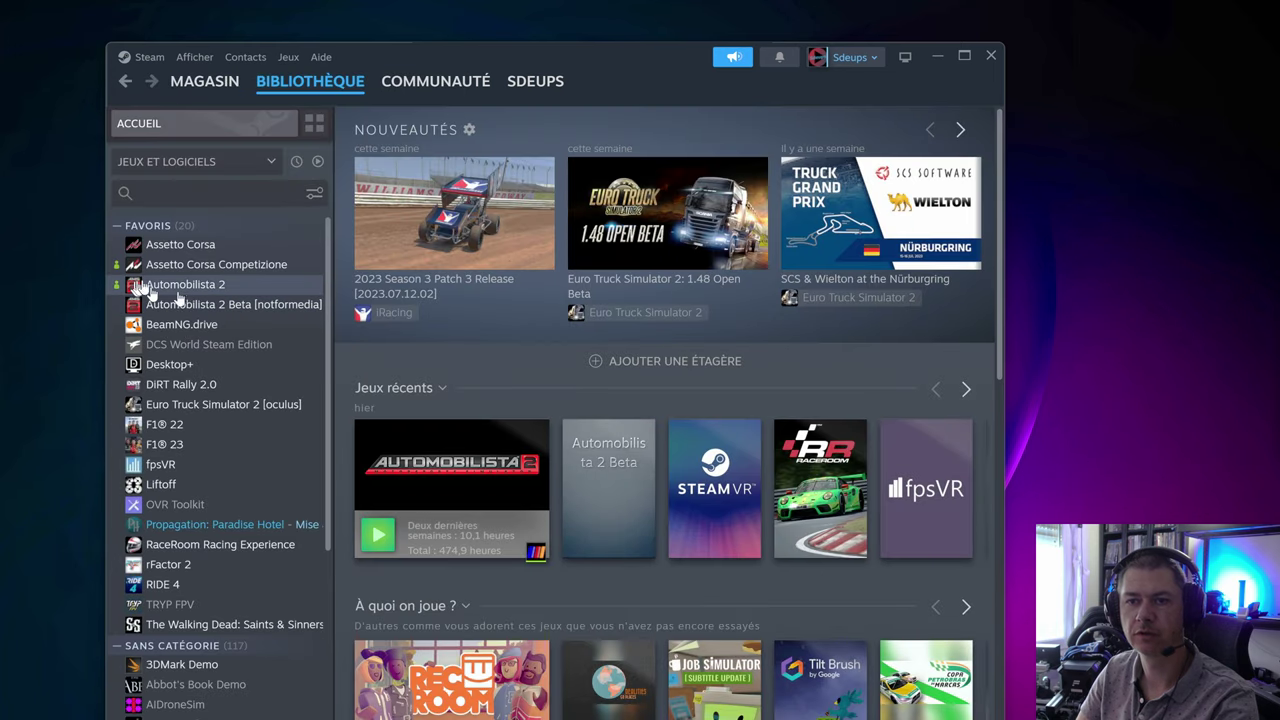
right_click(165, 288)
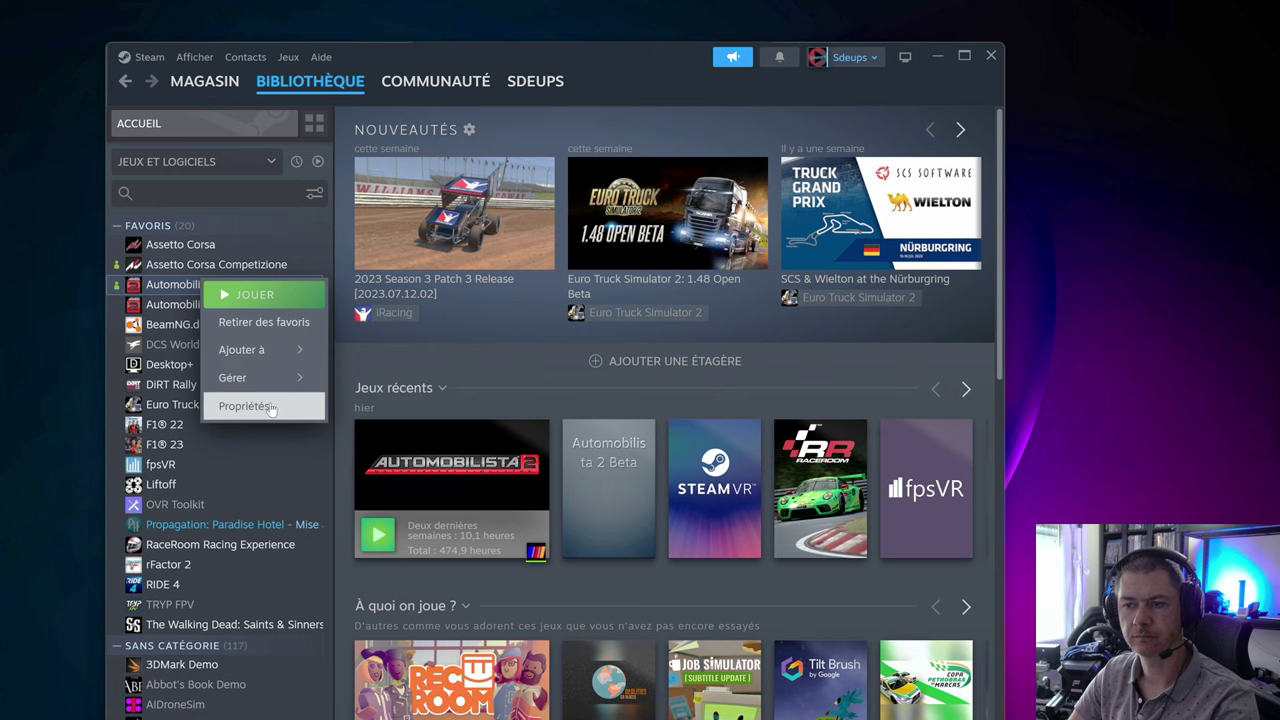
left_click(262, 405)
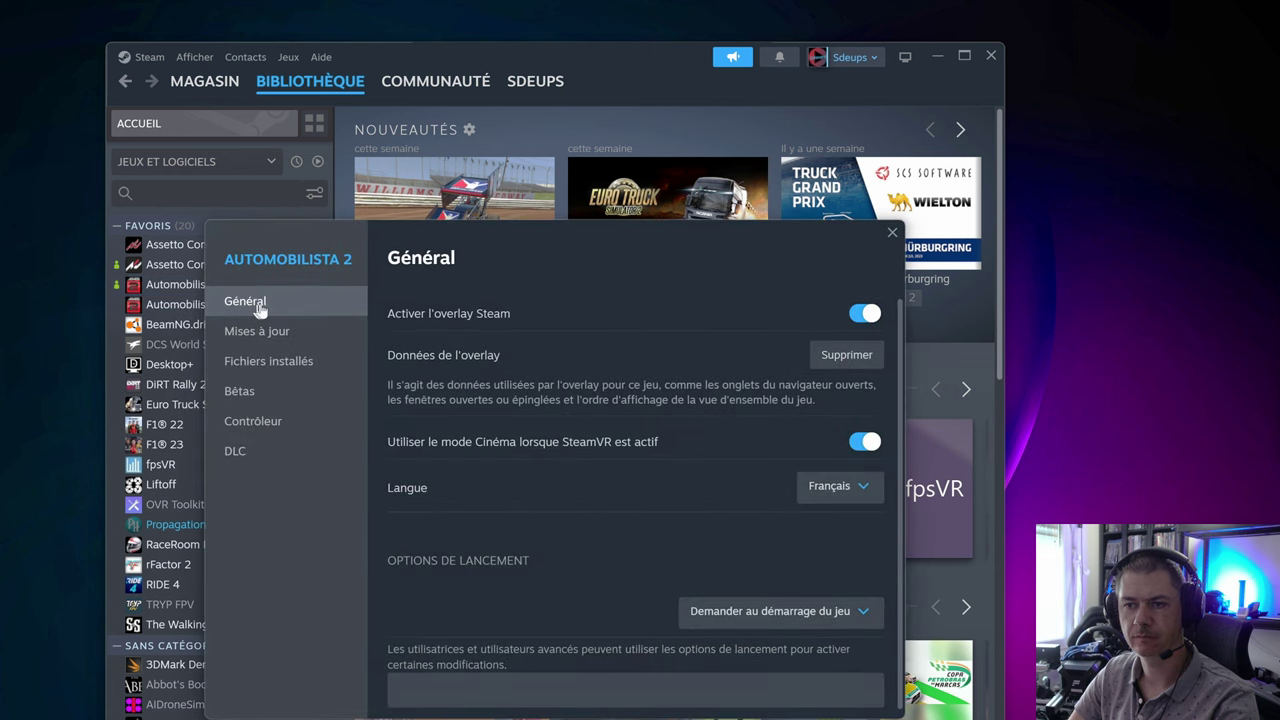
Step: Review the update settings of Automobilista 2 and verify the integrity of its installed game files
left_click(268, 334)
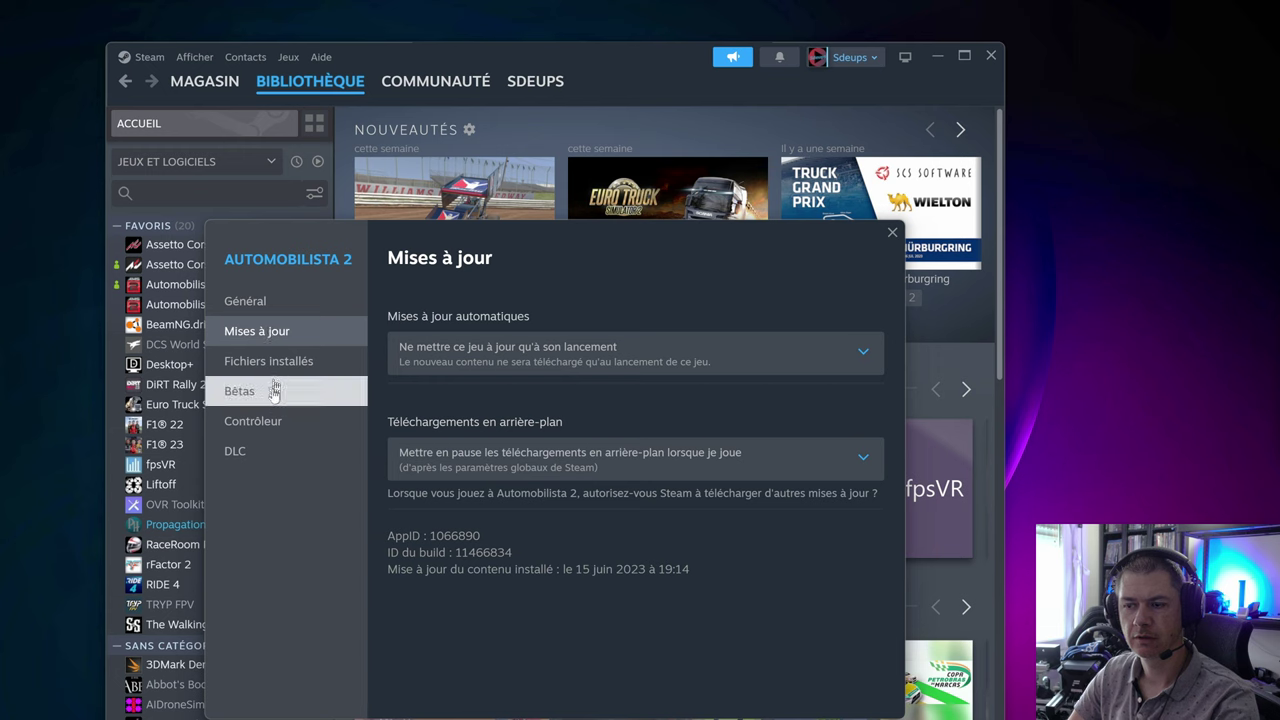
left_click(275, 390)
left_click(276, 370)
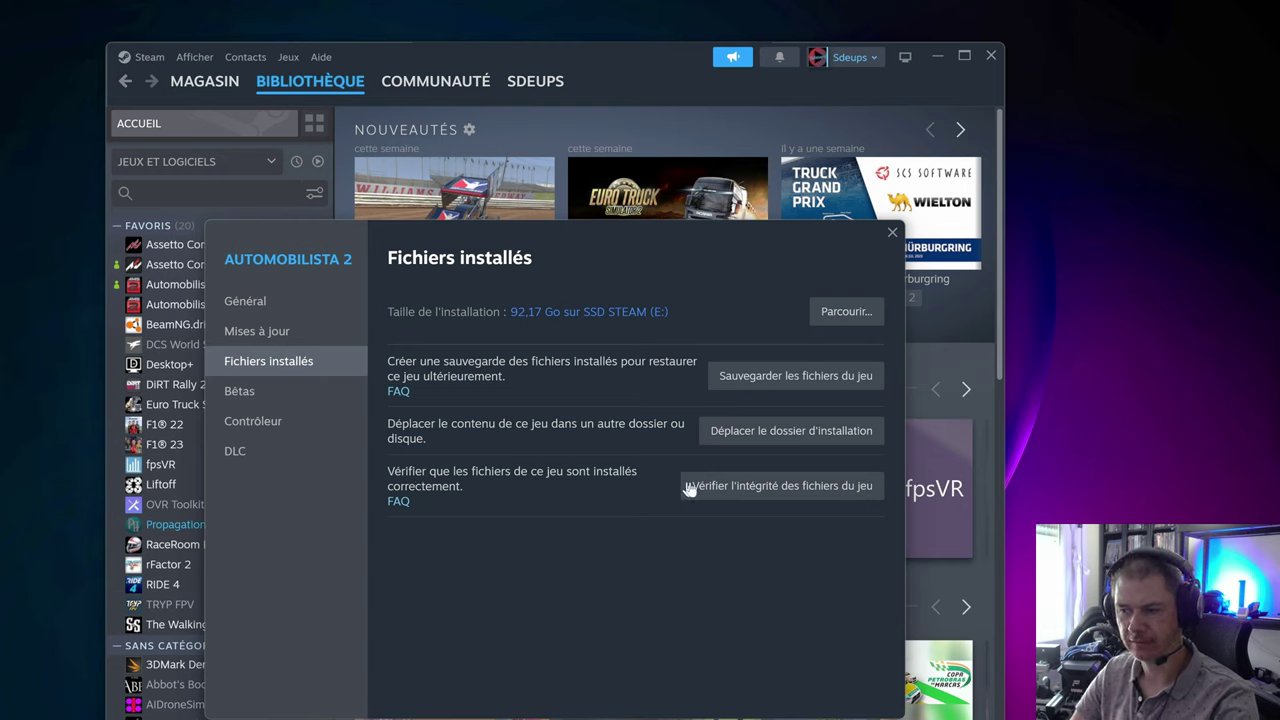
left_click(789, 487)
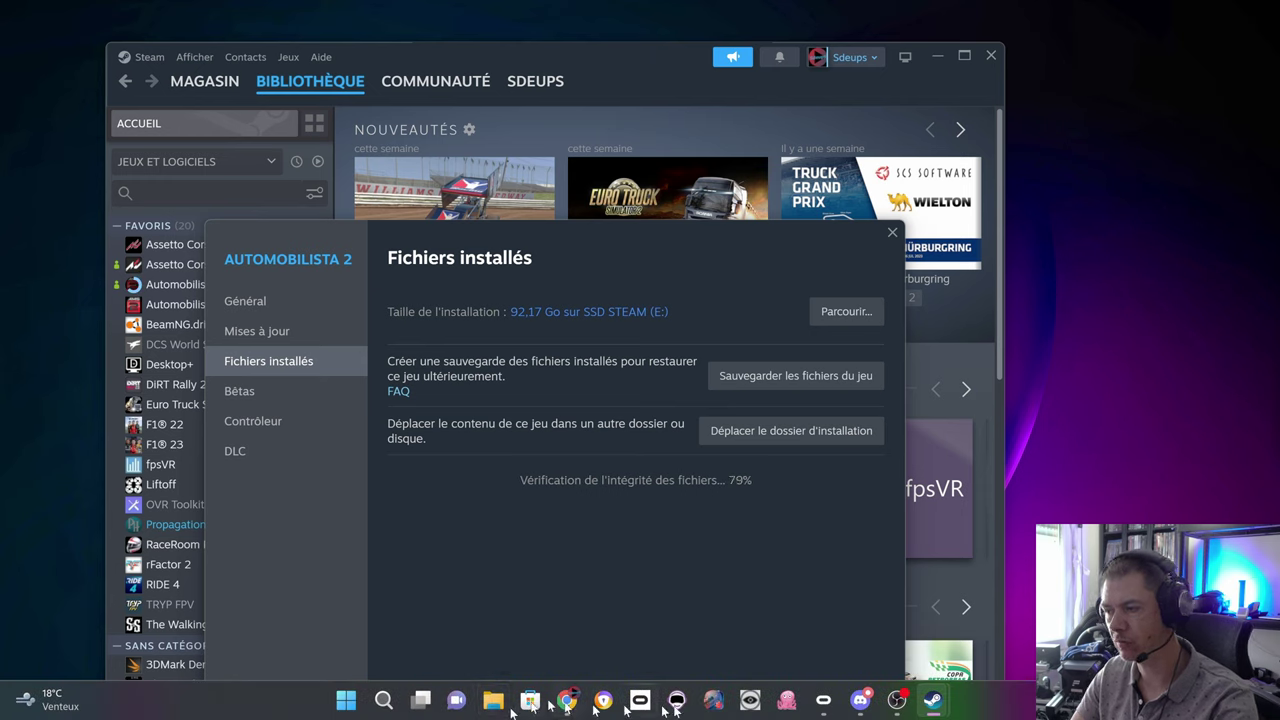
Step: Switch to Chrome, open the downloaded AMS2CM v0.2.0.zip archive and dismiss the WinRAR licence reminder
mouse_move(884, 704)
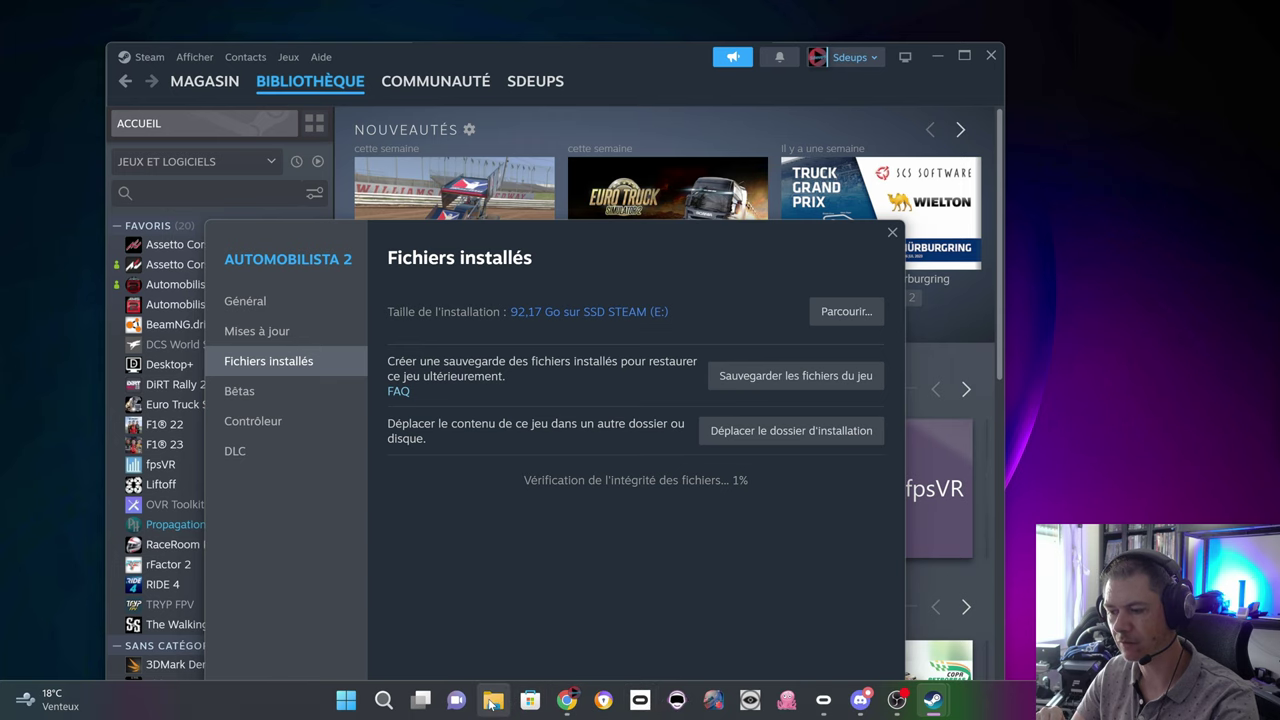
left_click(566, 700)
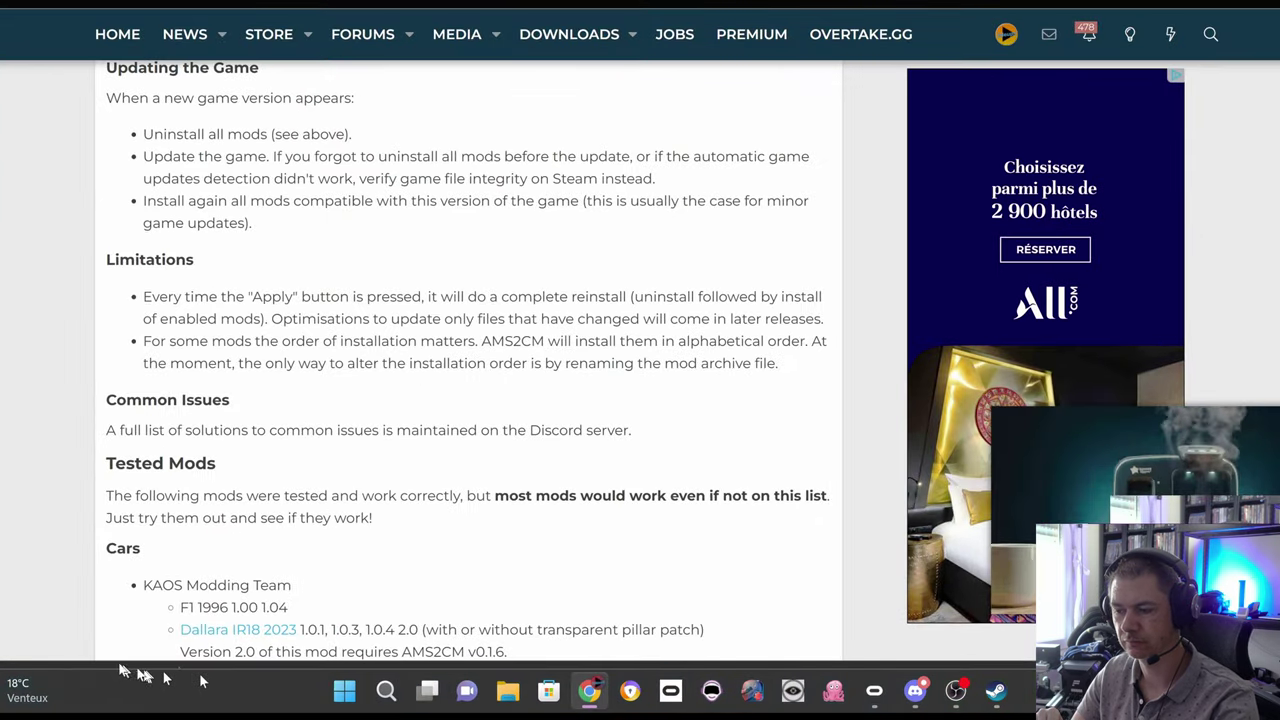
left_click(100, 688)
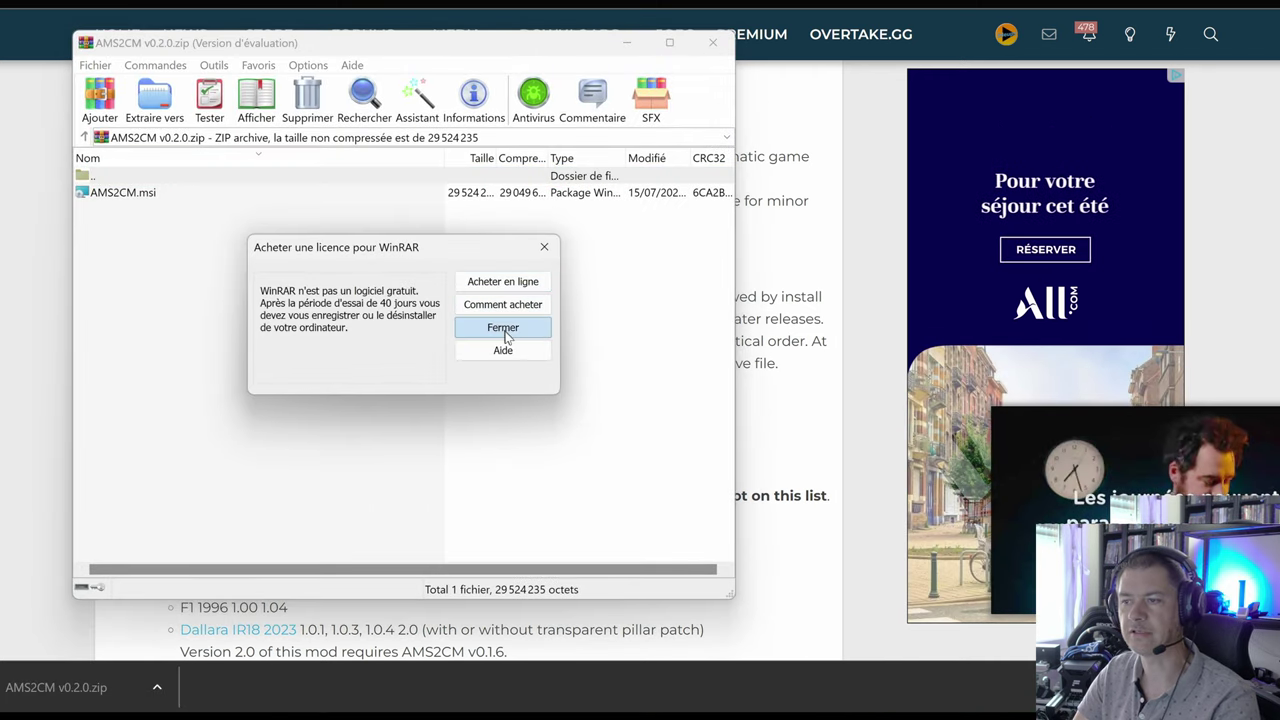
left_click(505, 336)
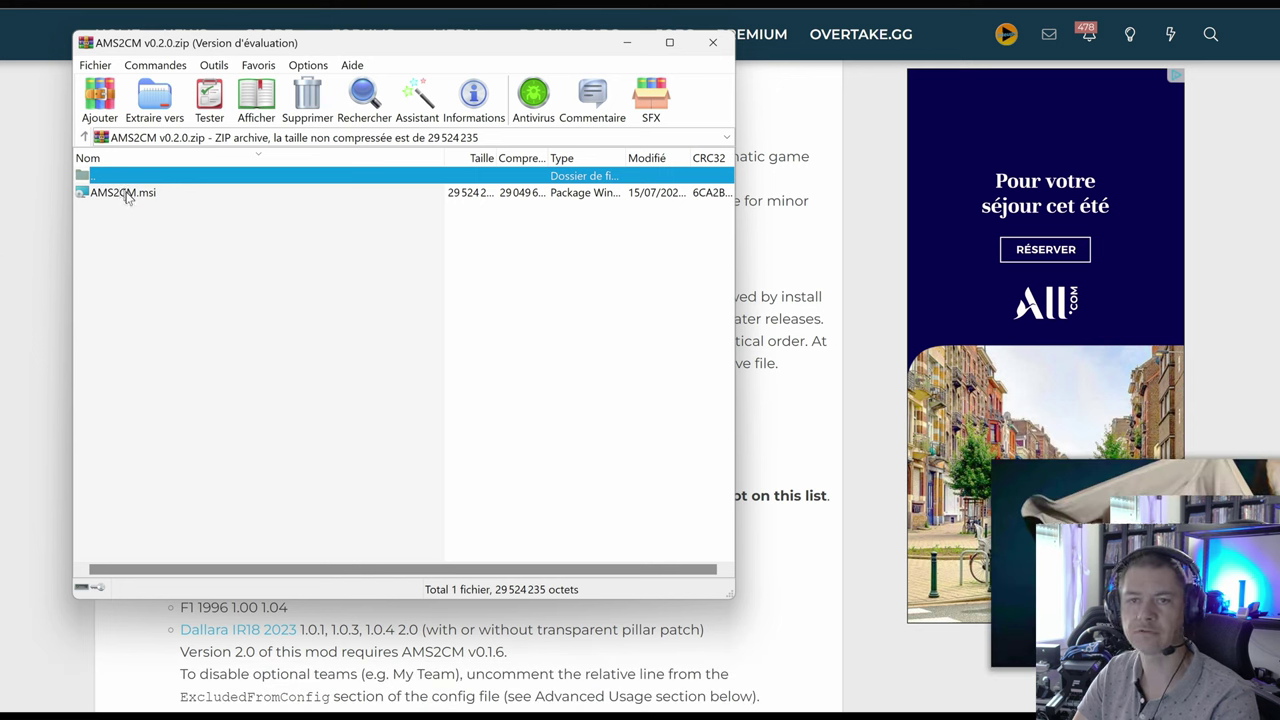
Step: Reposition the archive window and launch the AMS2CM.msi installer from it
left_click(127, 197)
left_click(127, 195)
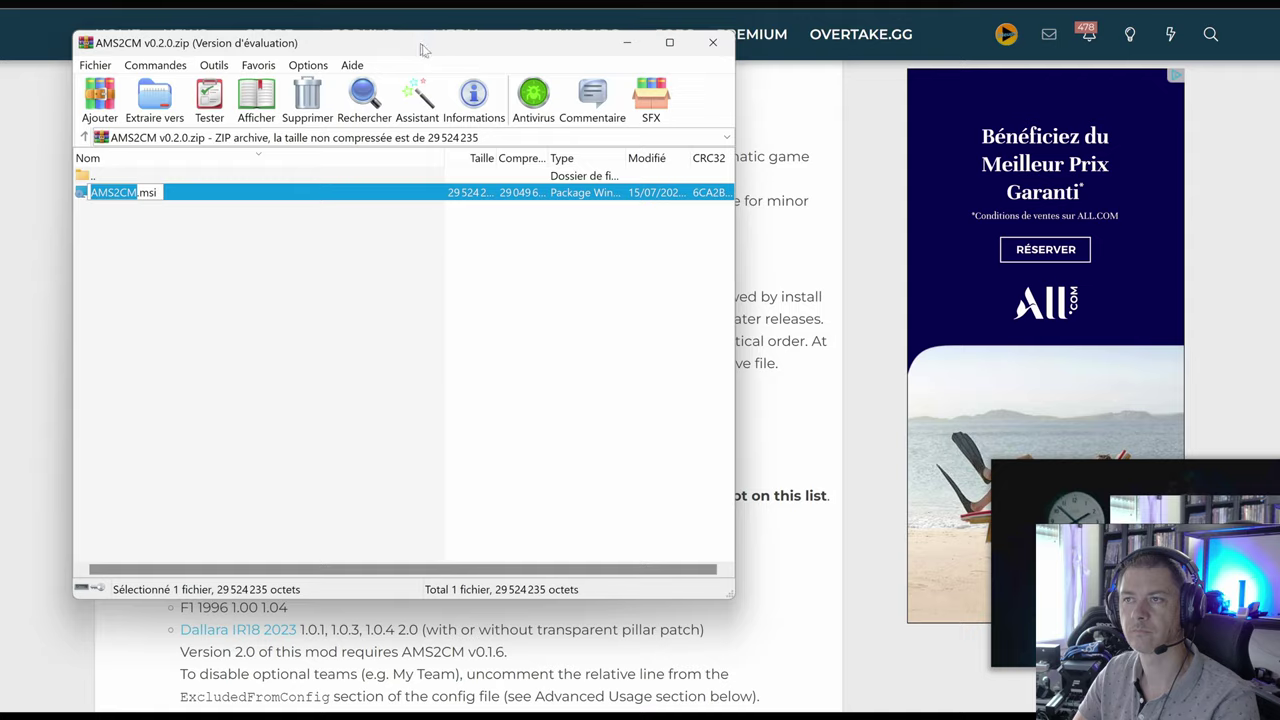
left_click_drag(423, 50, 692, 113)
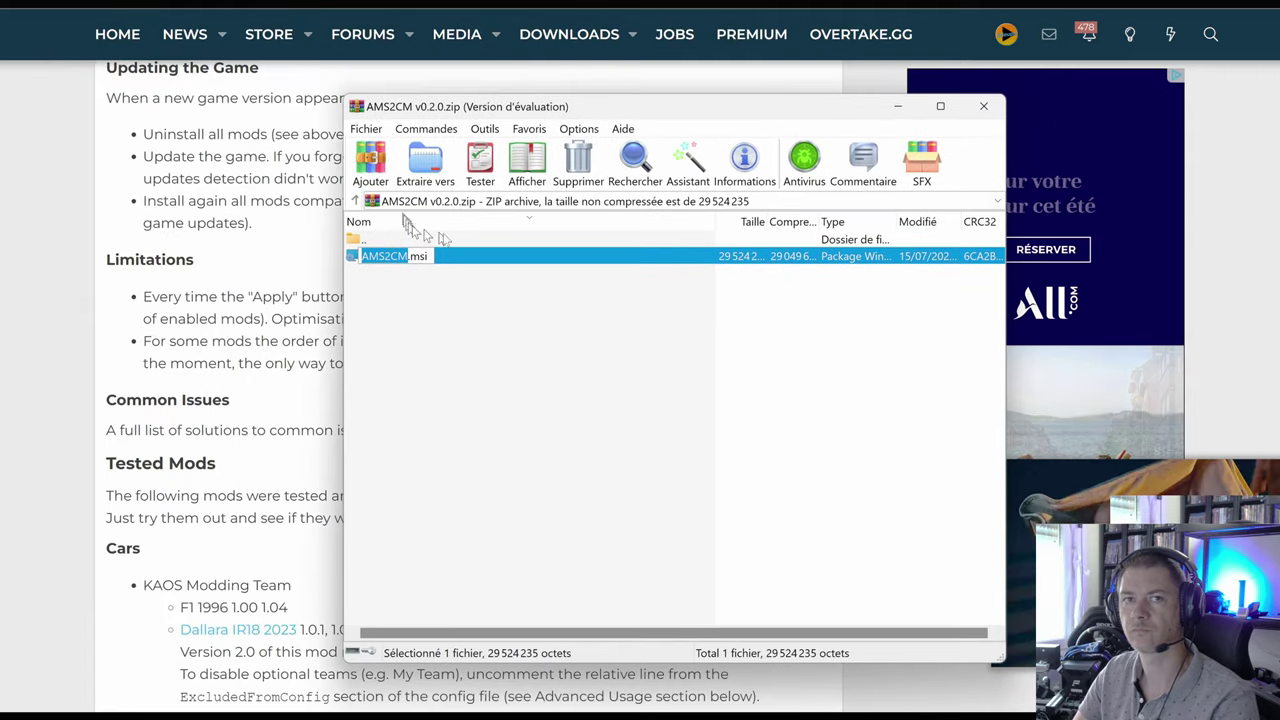
left_click(449, 289)
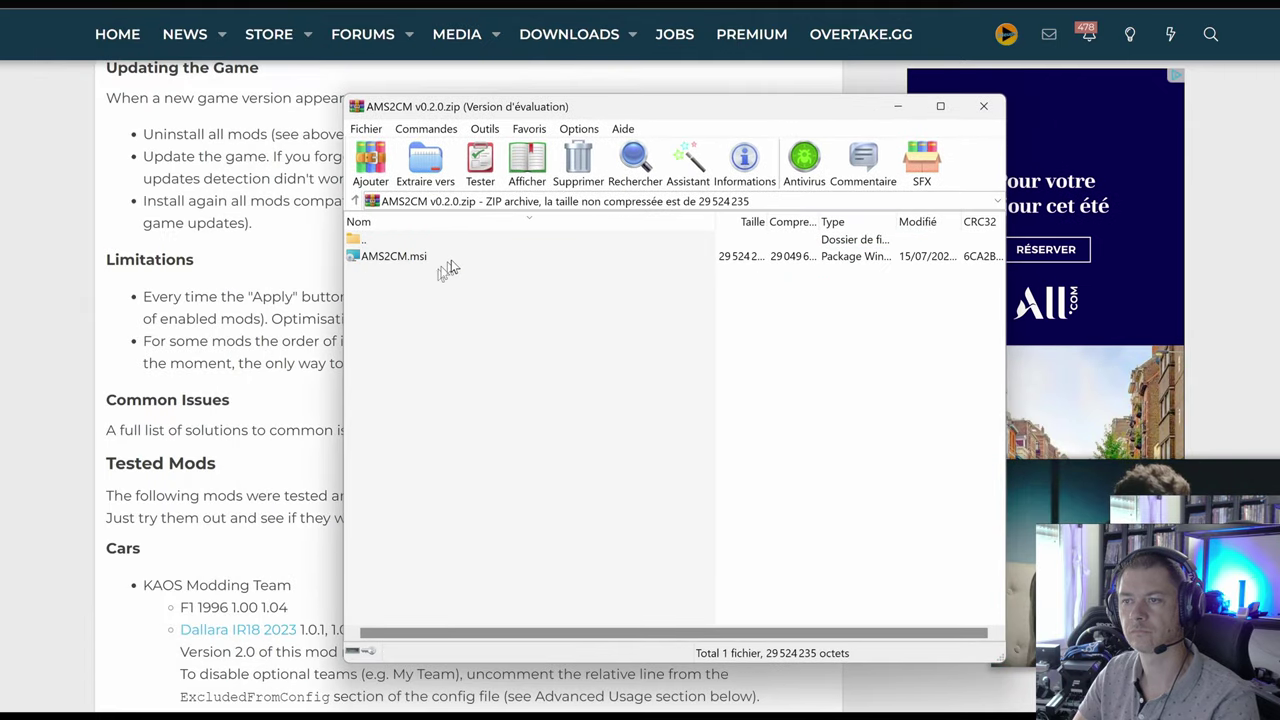
left_click(452, 262)
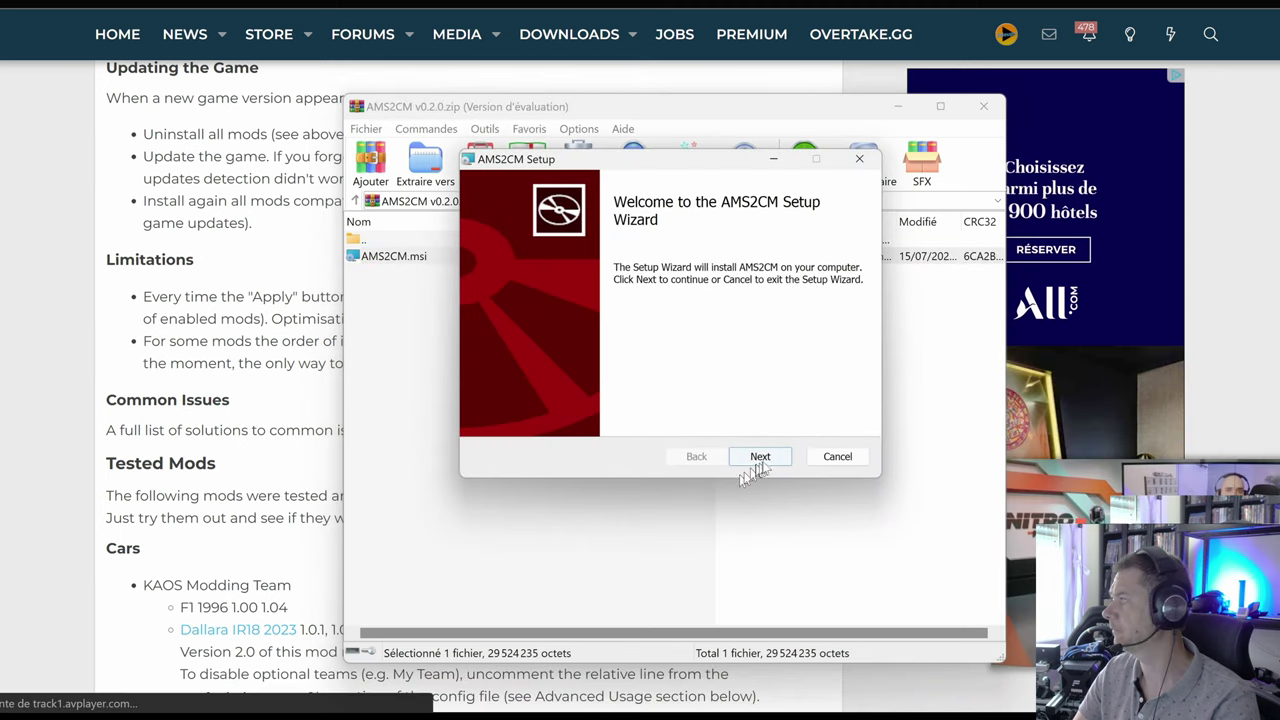
Step: Start the AMS2CM setup wizard, accept the licence agreement terms and continue to the custom setup
left_click(760, 457)
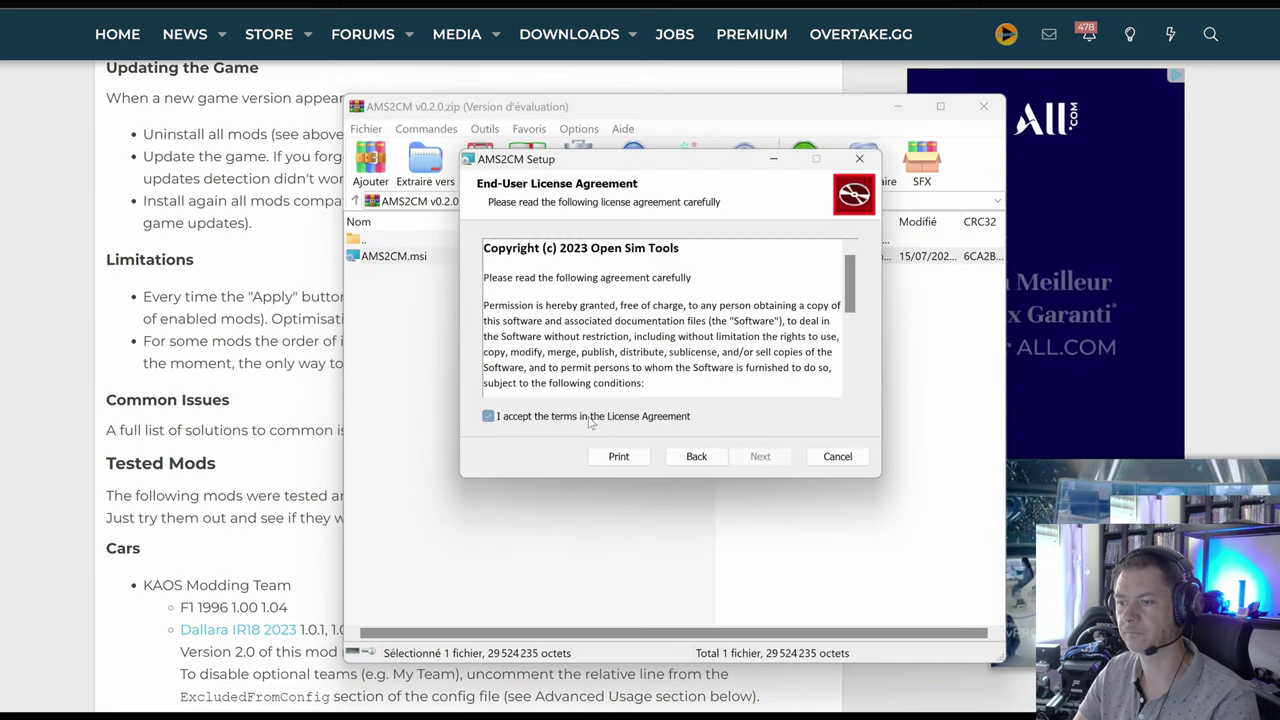
left_click(488, 416)
left_click(766, 457)
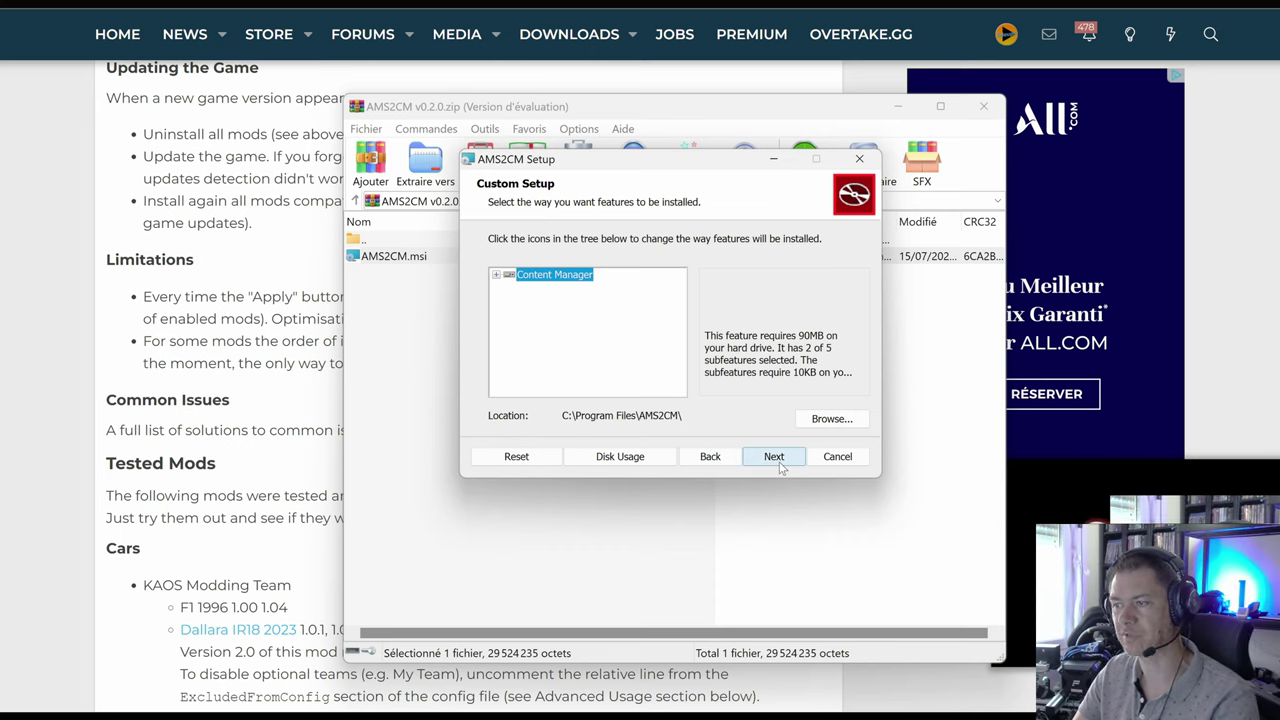
Step: Change the installation location of Content Manager to the root of the SSD STEAM (E:) drive
left_click(830, 419)
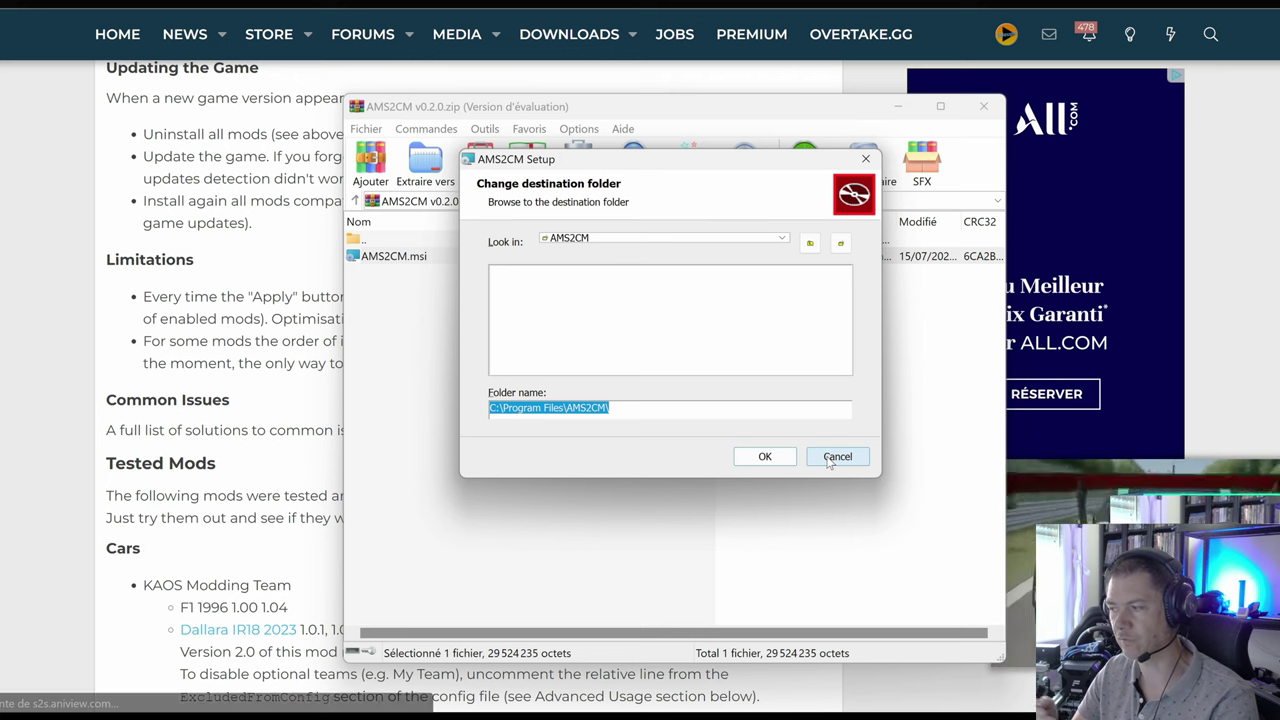
left_click(830, 459)
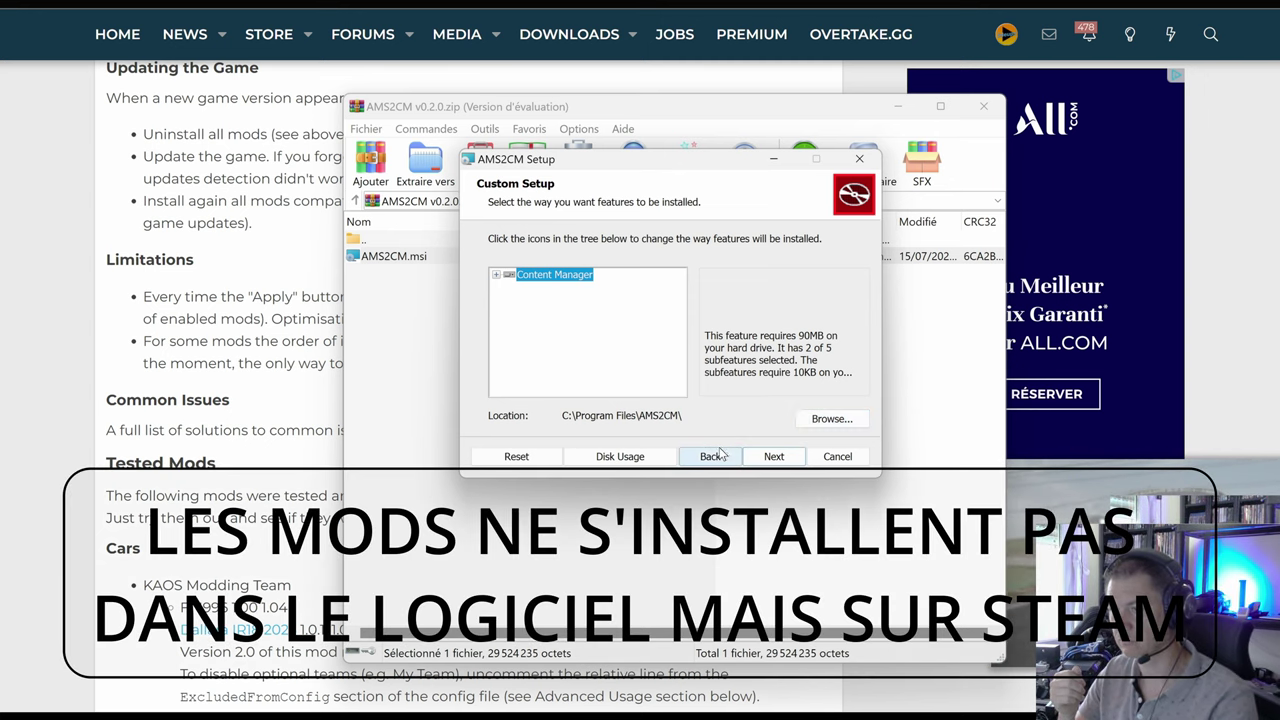
left_click(820, 421)
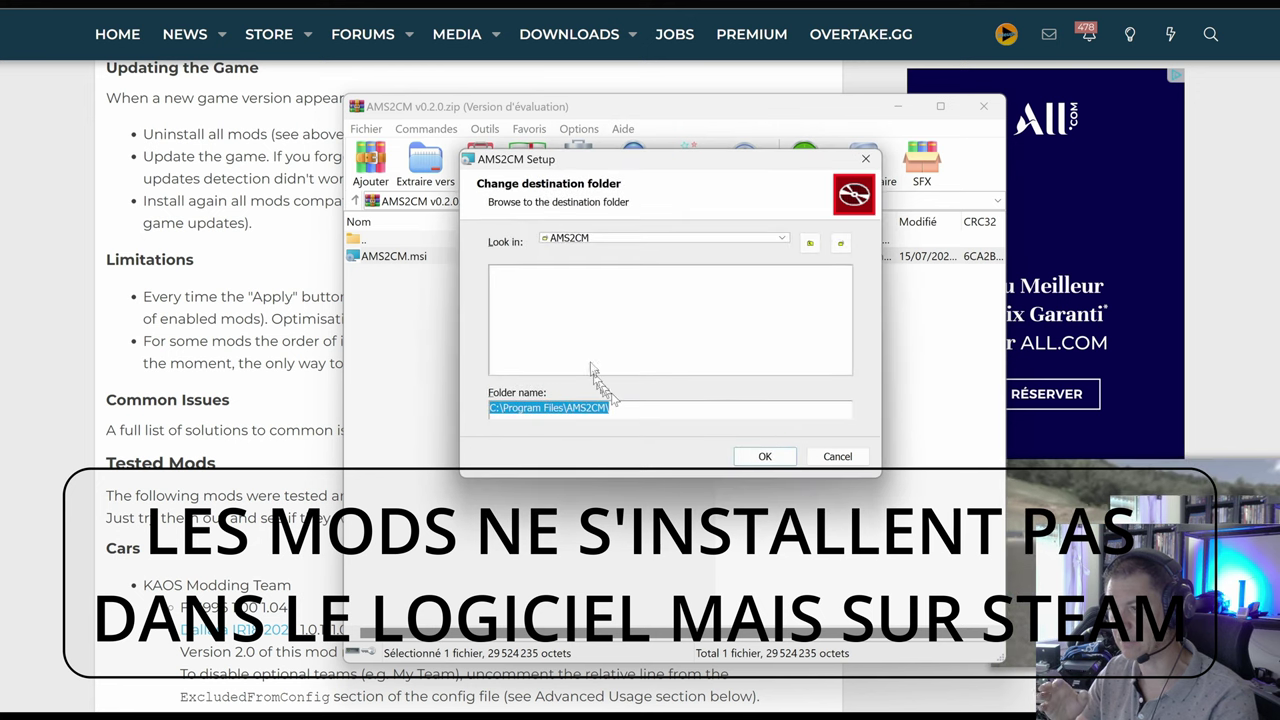
left_click(810, 243)
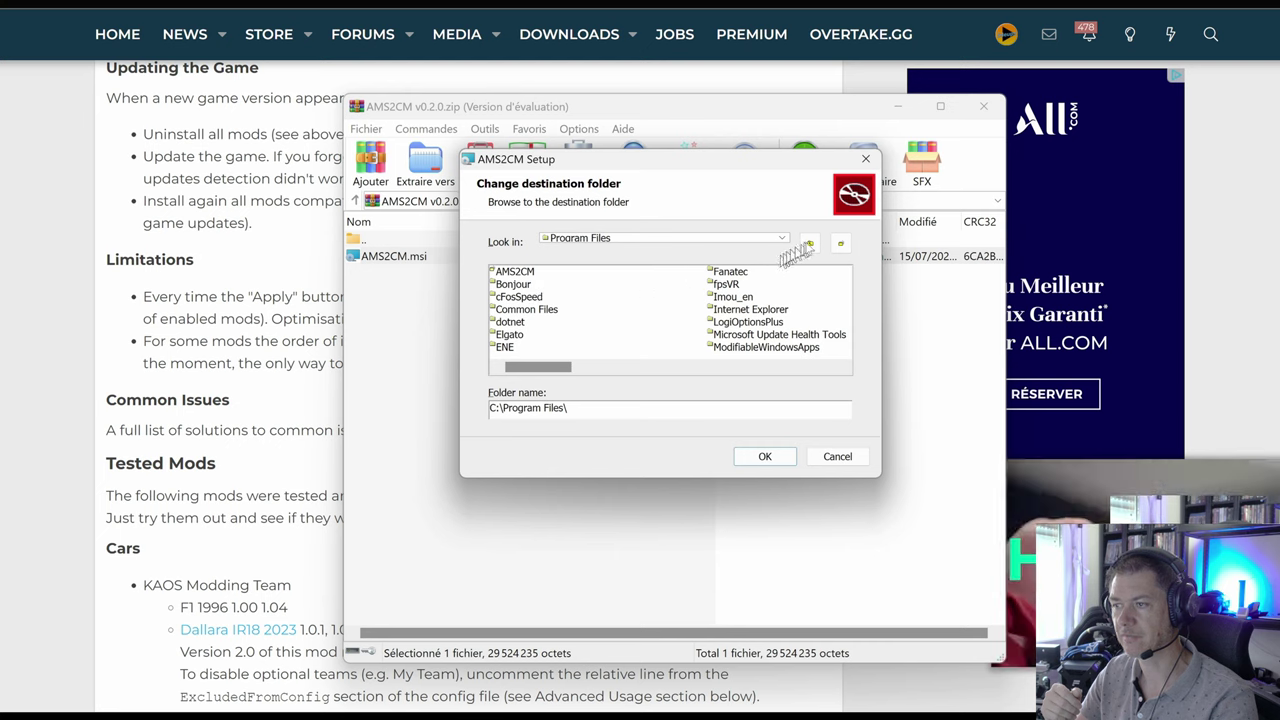
left_click(810, 243)
left_click(778, 240)
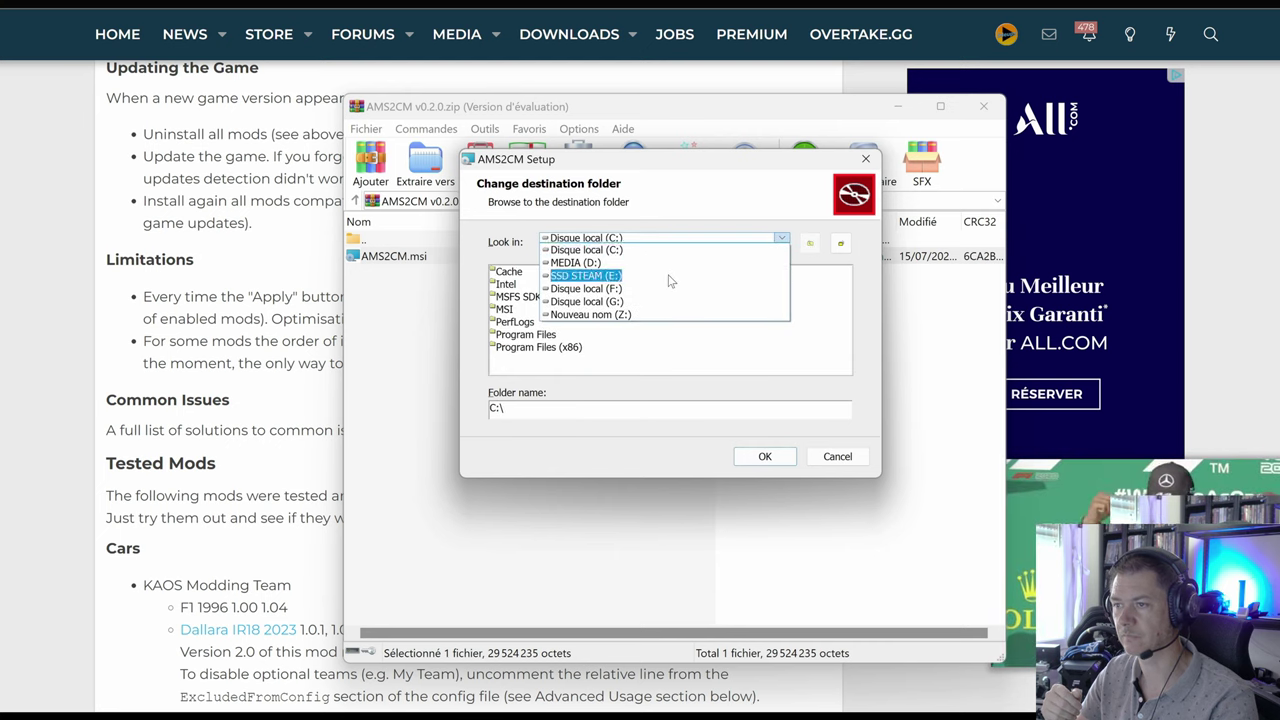
left_click(678, 276)
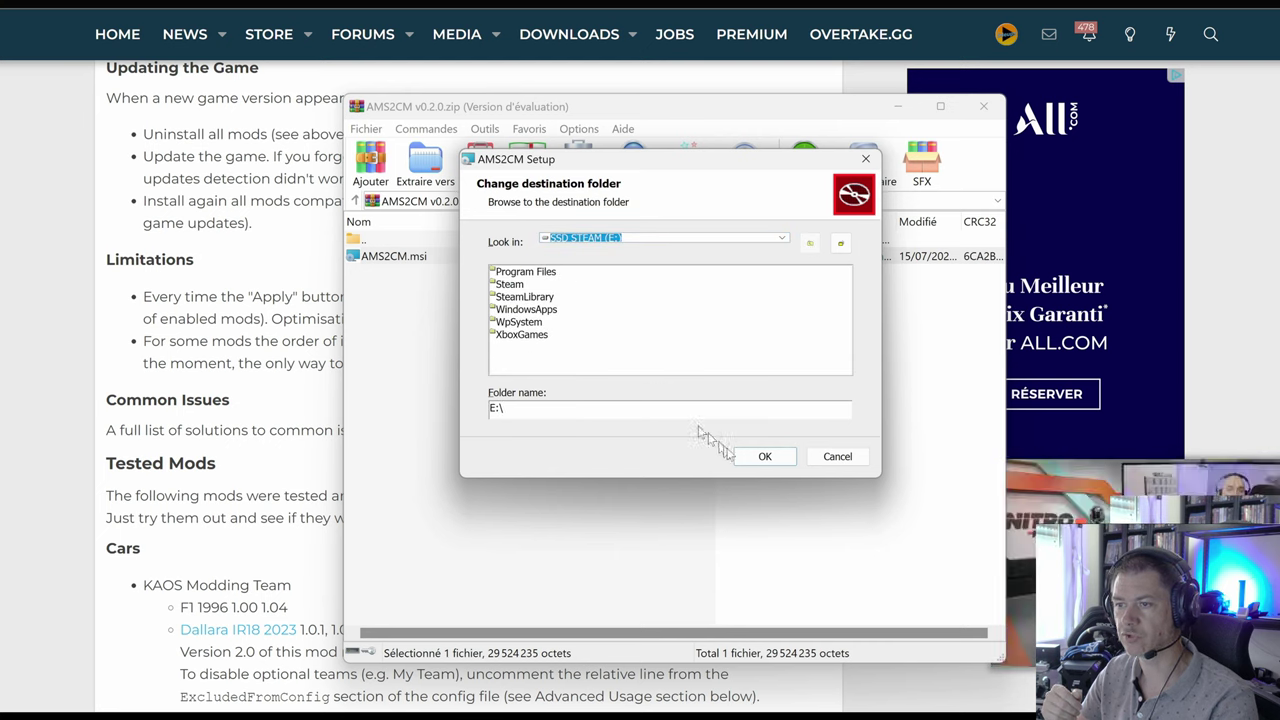
left_click(762, 457)
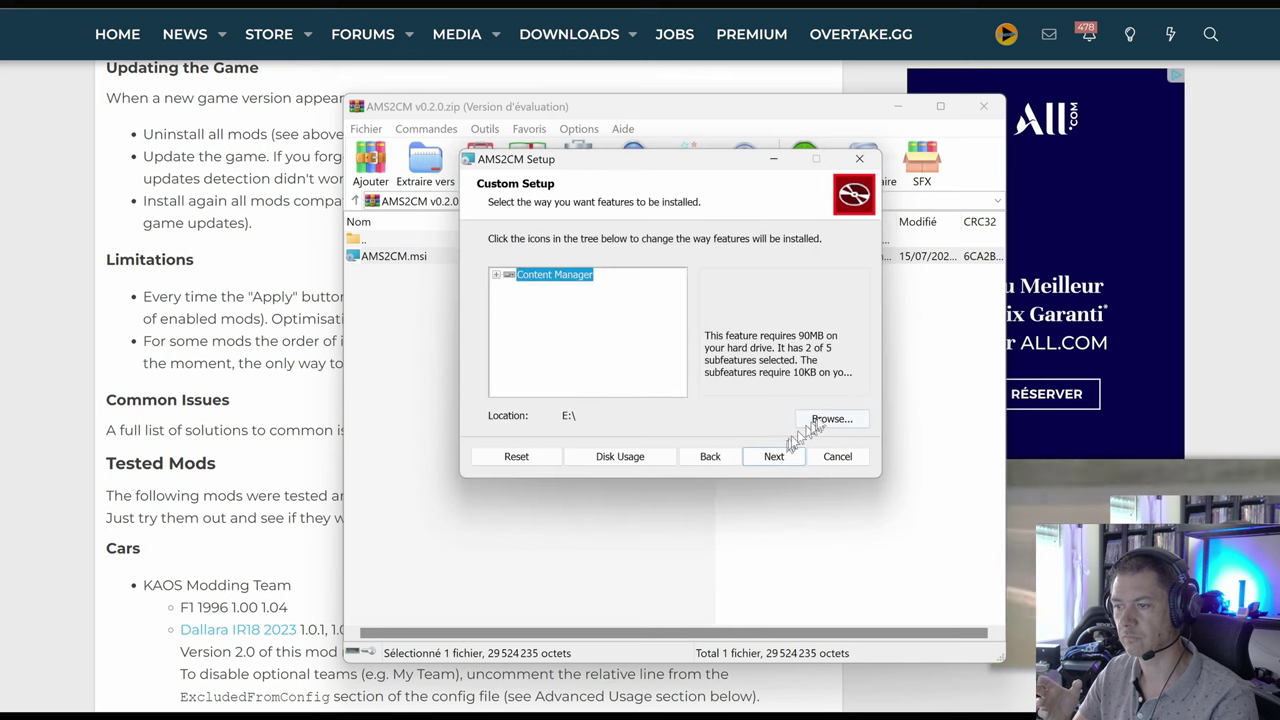
Step: Set the installation destination folder to E:\AMS2CM
left_click(830, 419)
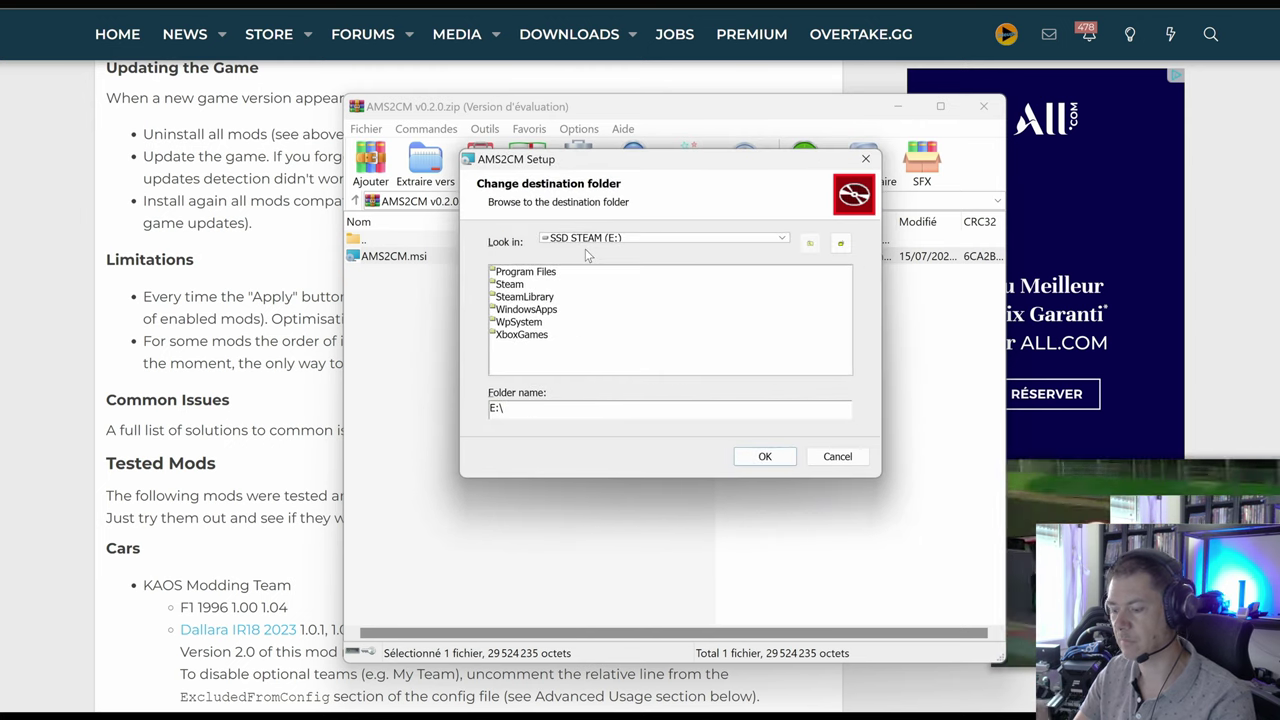
key("Caps_Lock")
type("AMS2CM")
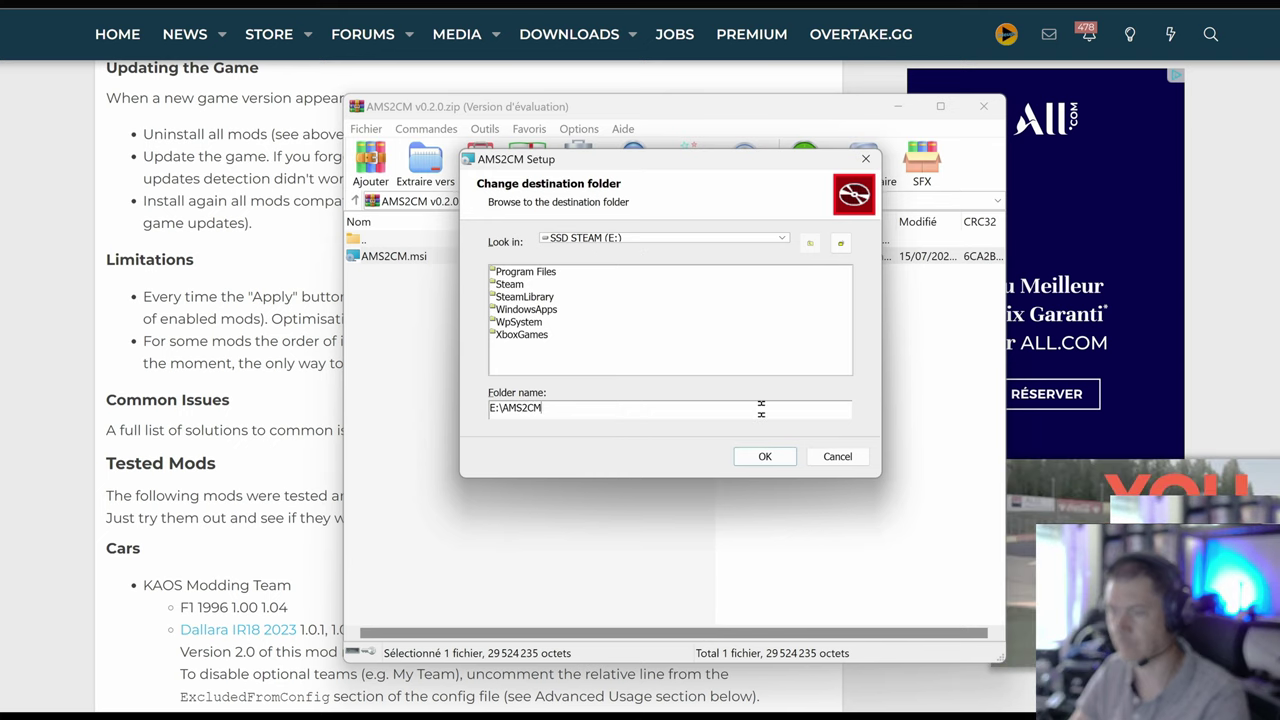
left_click(765, 458)
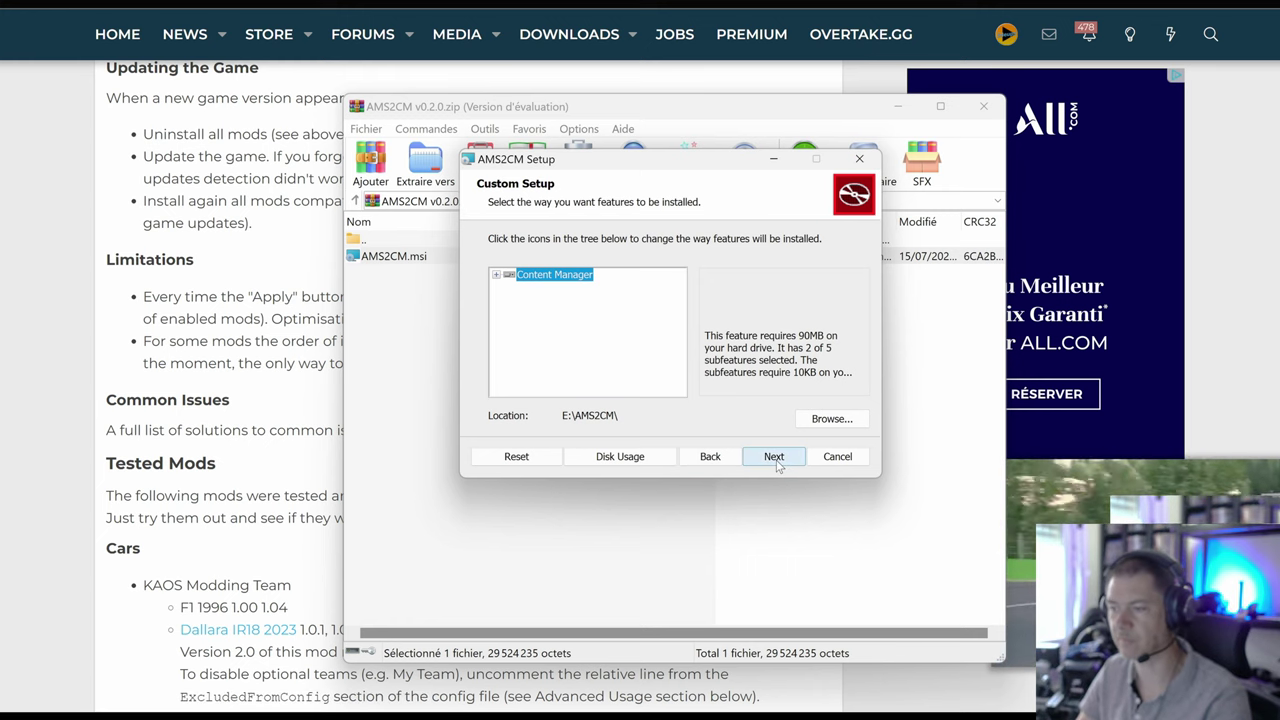
Step: Install AMS2CM with the chosen settings, finish the setup wizard and close the archive window
left_click(776, 462)
left_click(731, 457)
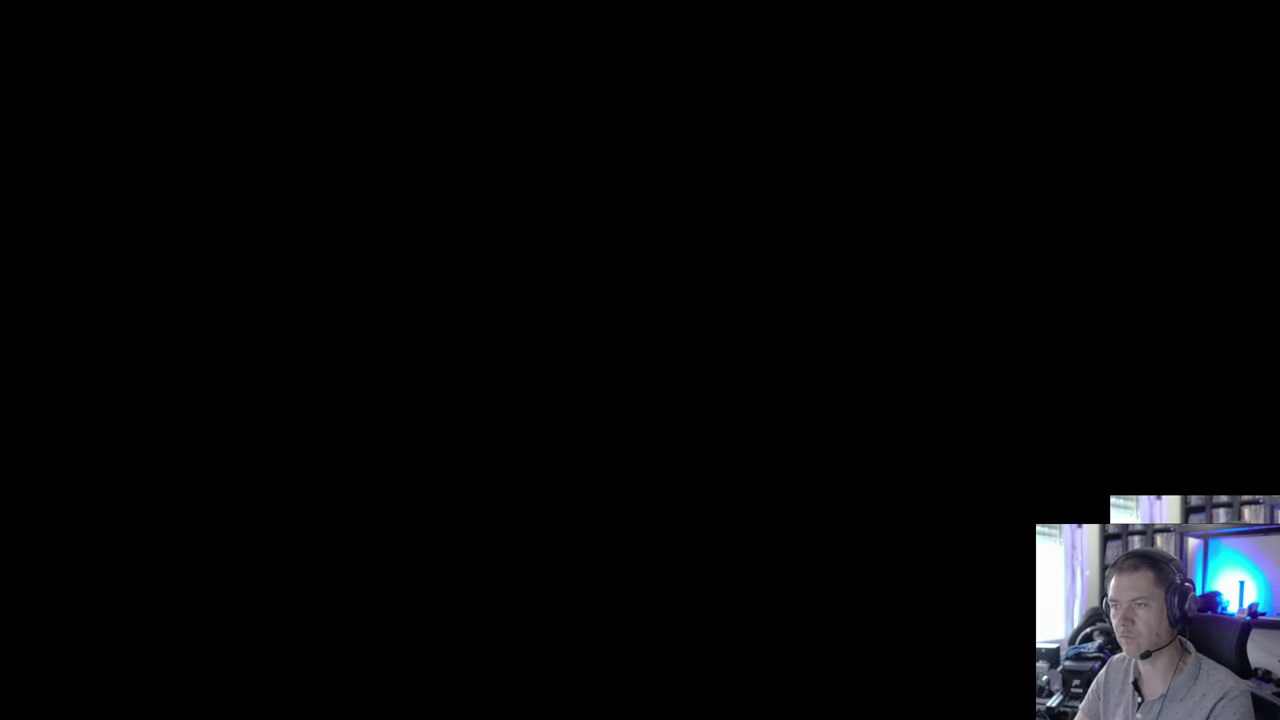
left_click(559, 488)
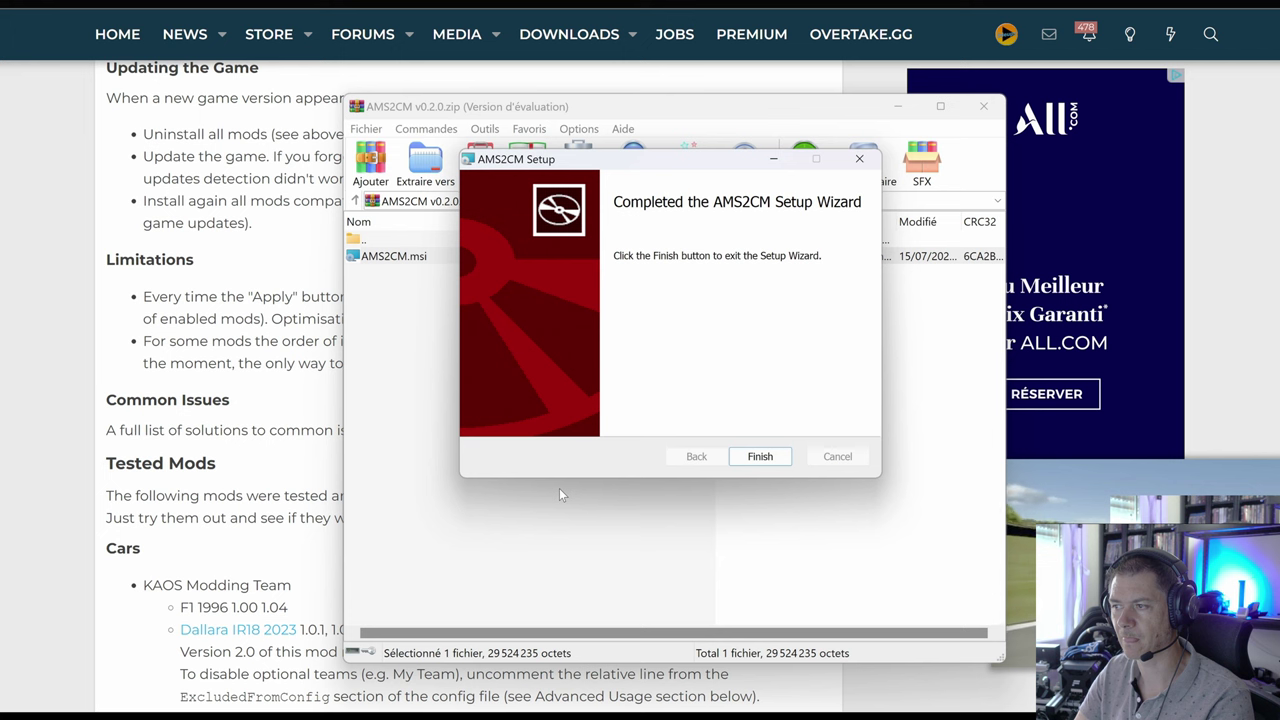
left_click(760, 456)
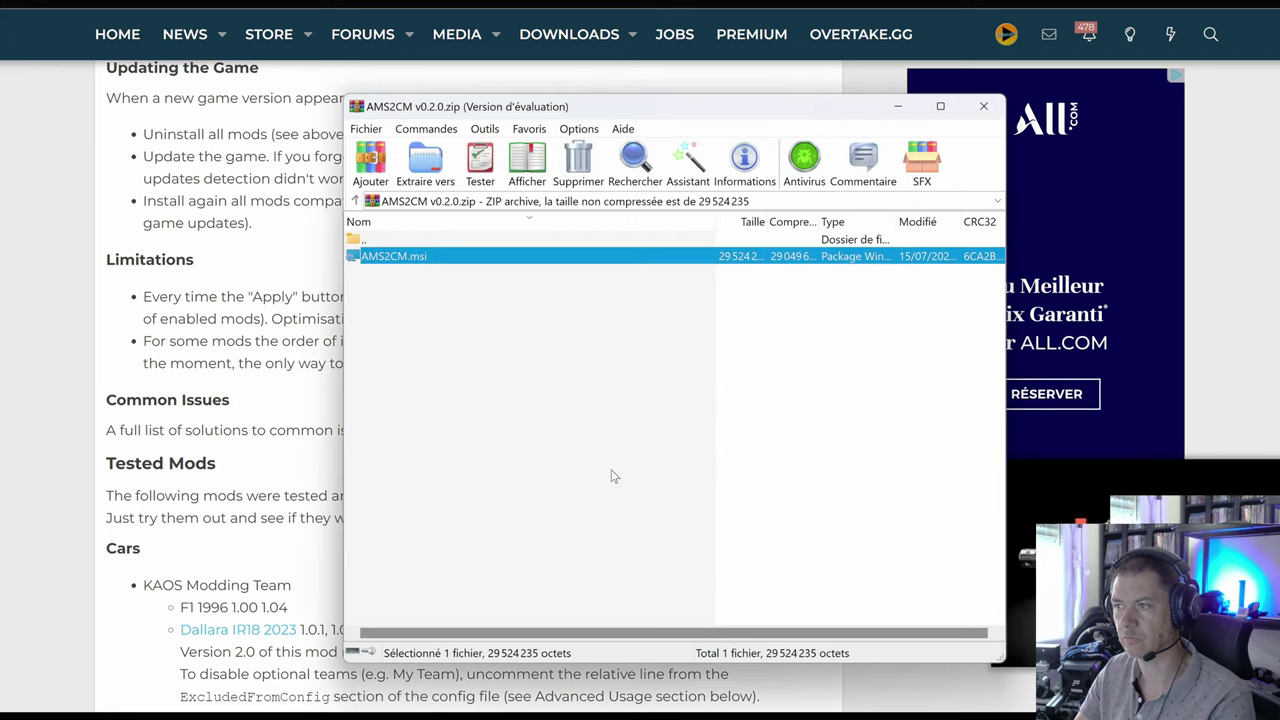
left_click(979, 108)
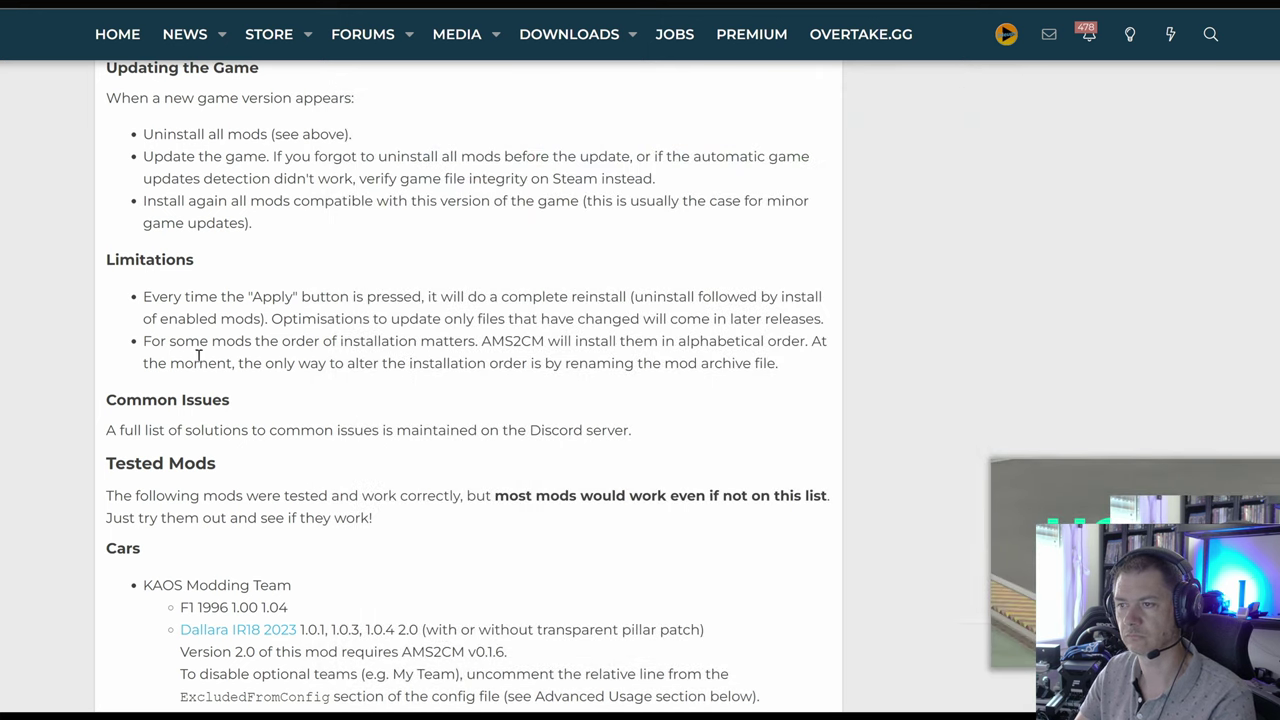
Step: Review the prerequisites, installation and usage sections on the AMS2 Content Manager mod page
scroll(318, 358, "up", 2)
scroll(318, 358, "up", 15)
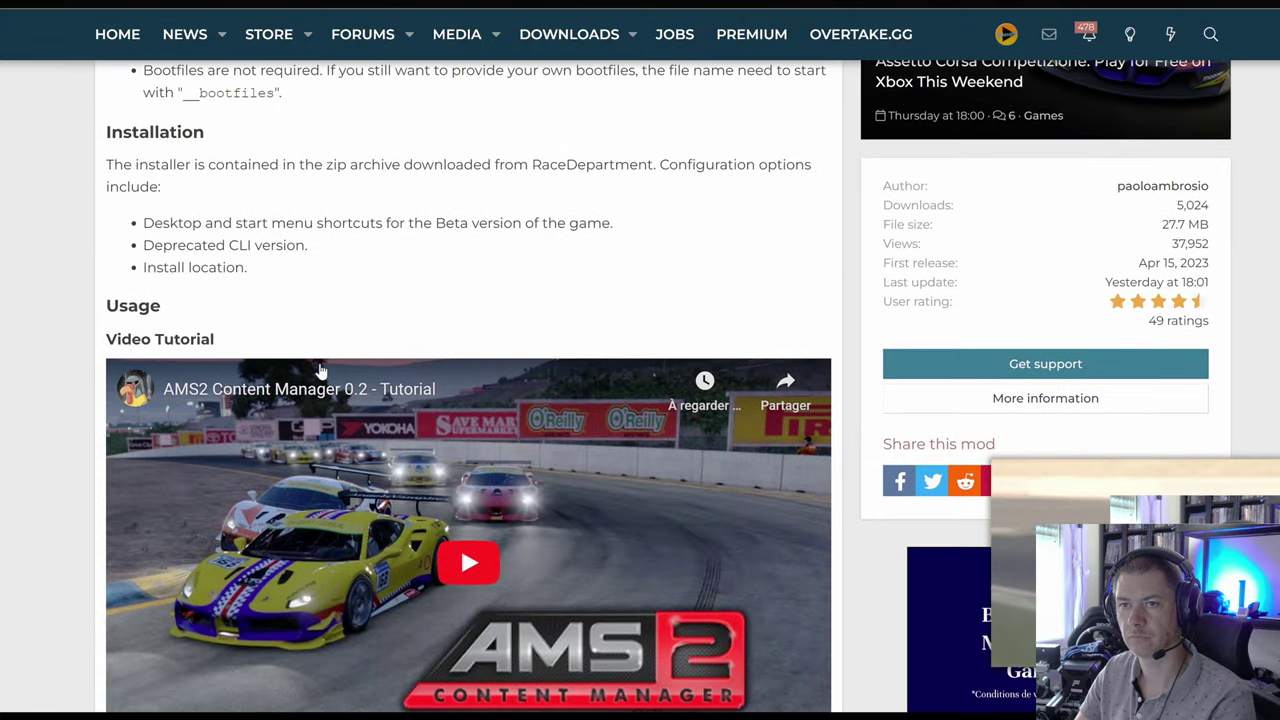
scroll(318, 371, "up", 2)
scroll(316, 367, "down", 1)
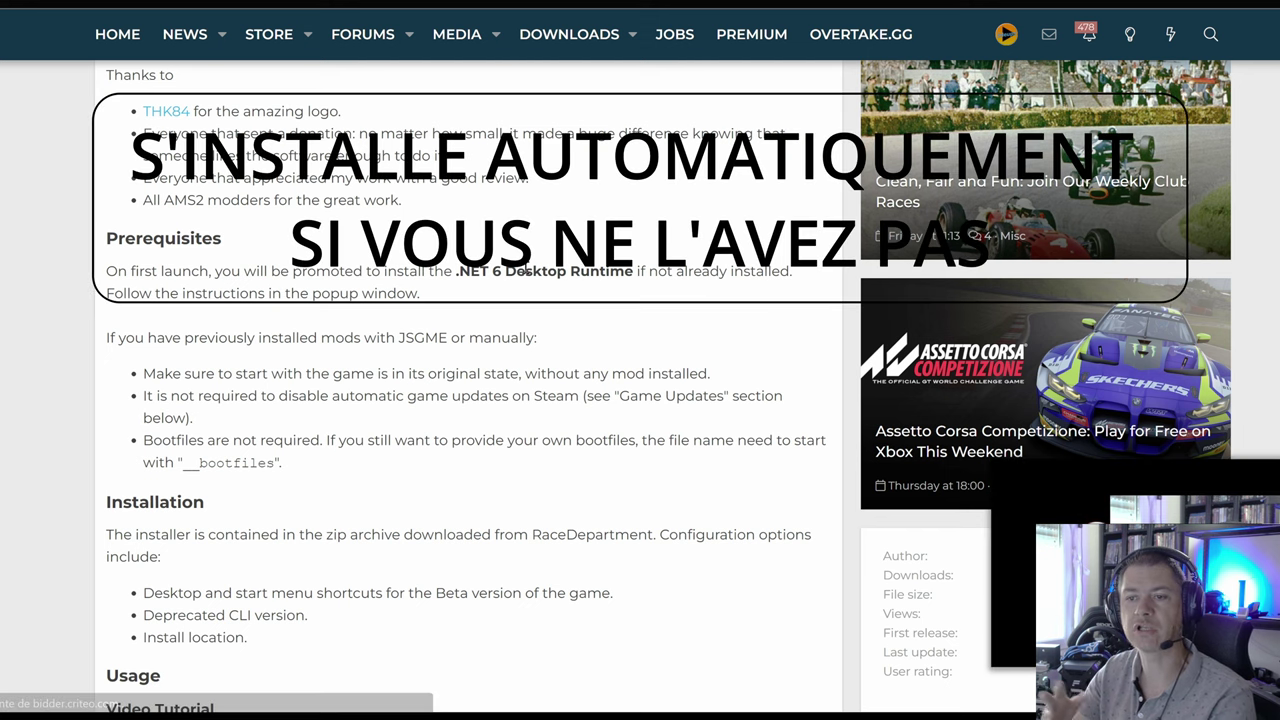
scroll(425, 418, "down", 4)
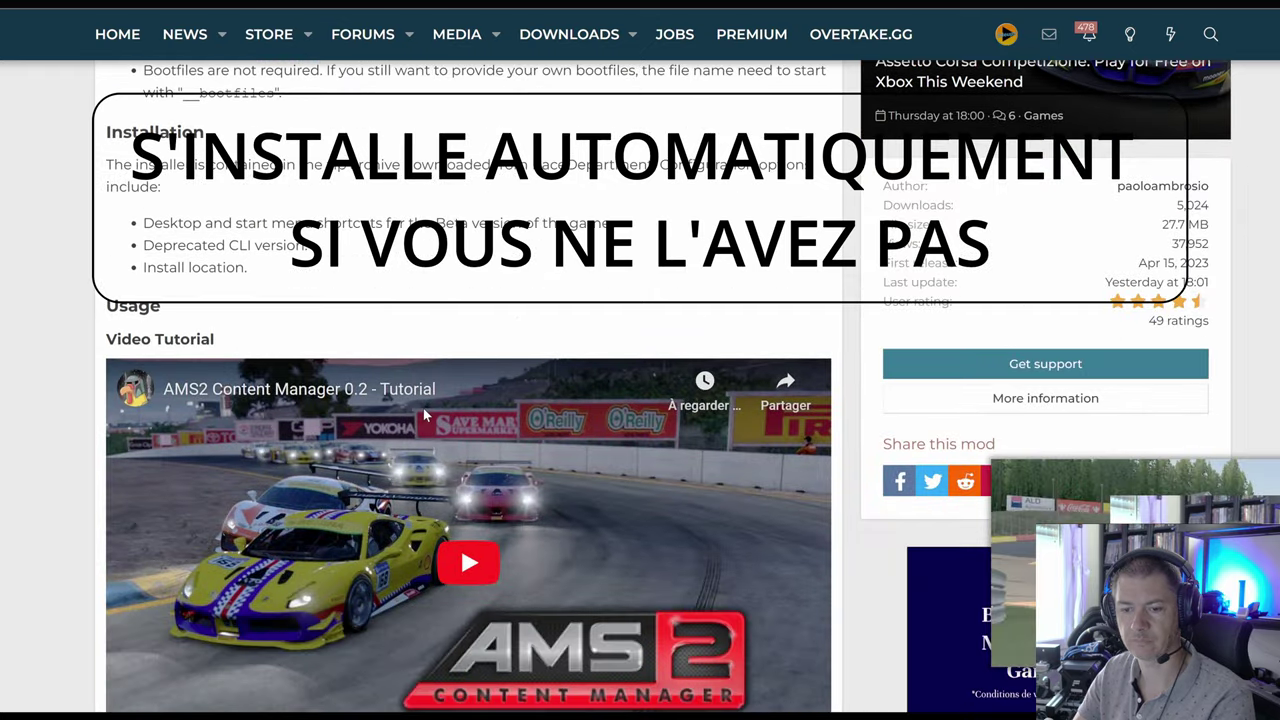
scroll(428, 415, "up", 7)
scroll(426, 417, "up", 4)
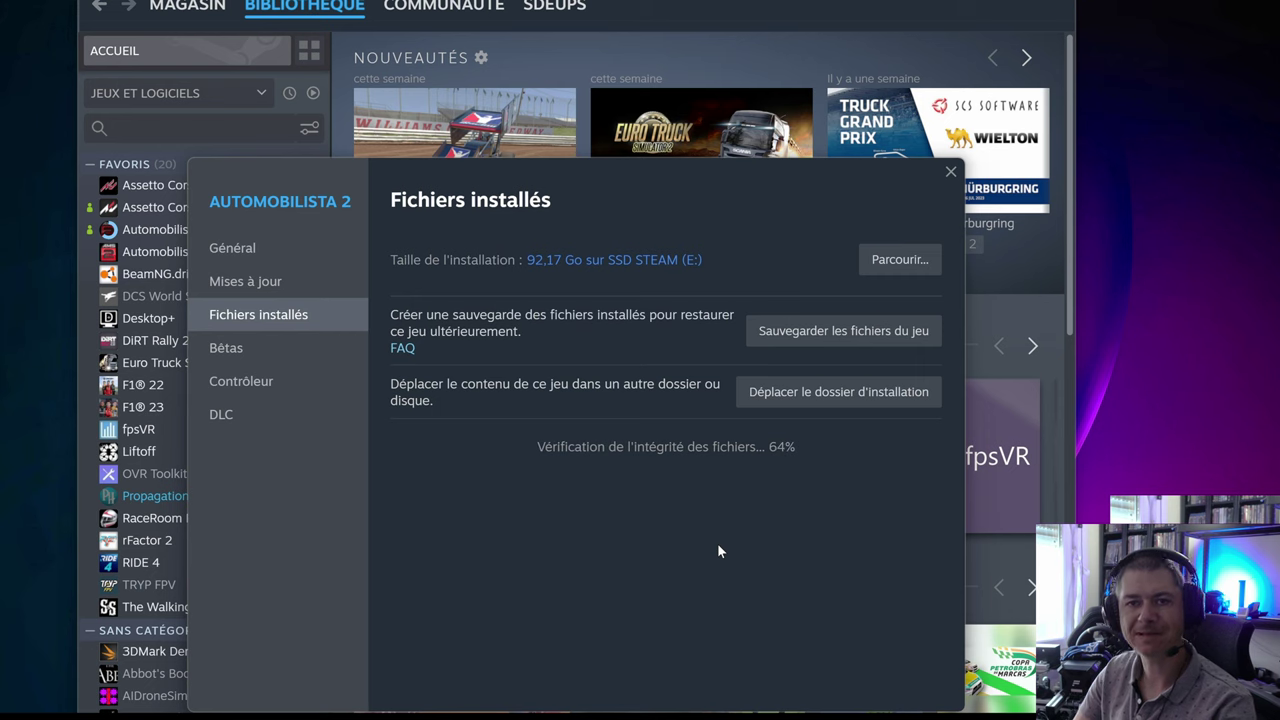
Step: Switch to File Explorer and look through the Enabled and ATTENTE folders inside Automobilista 2's Mods folder
mouse_move(640, 705)
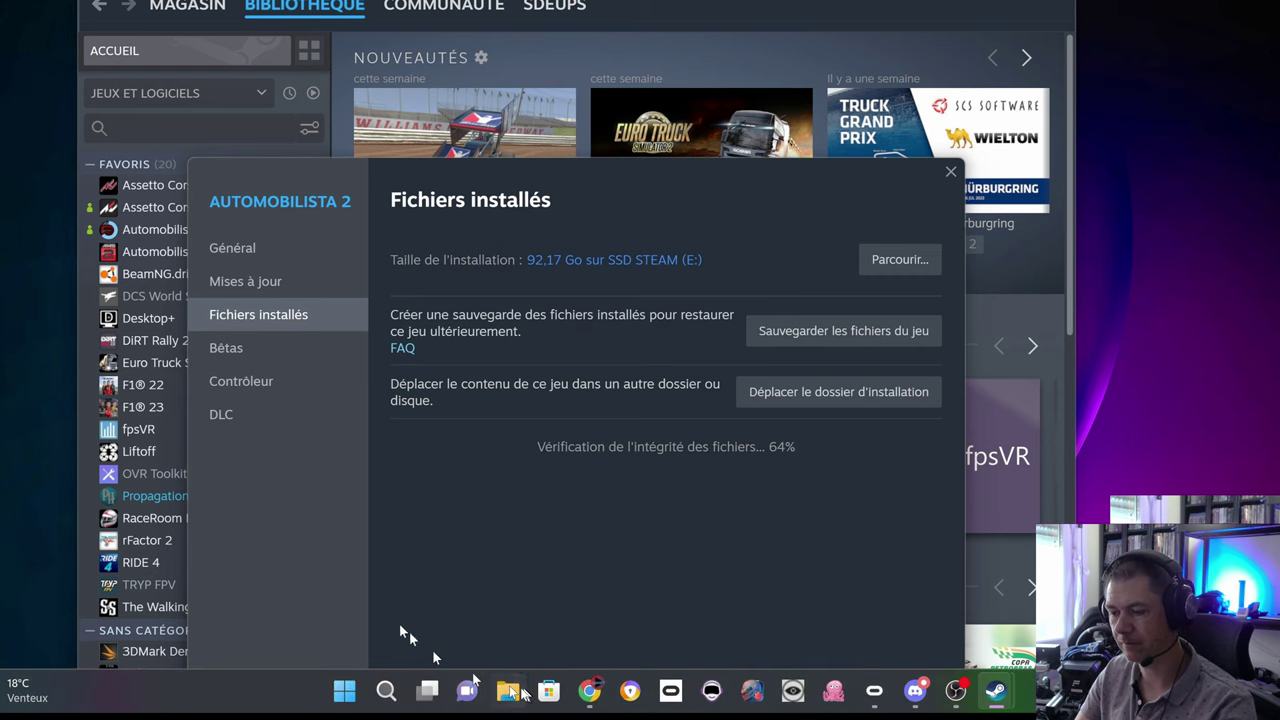
left_click(507, 693)
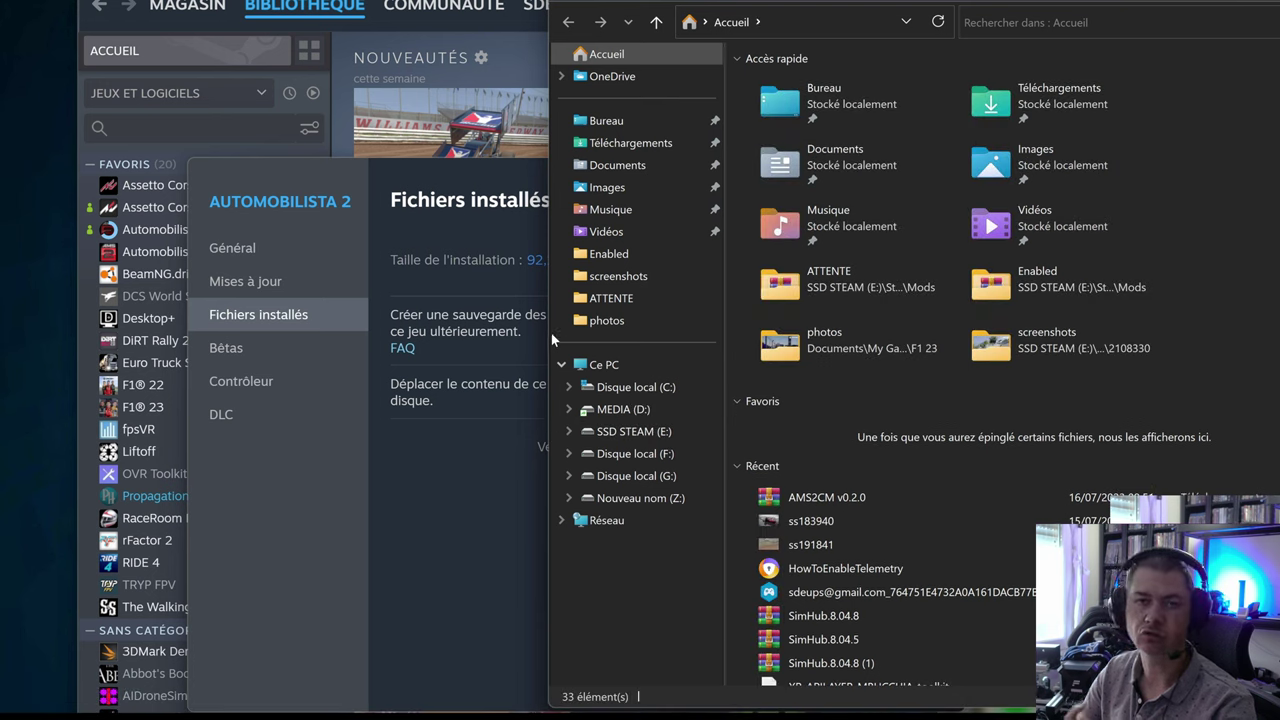
left_click(609, 256)
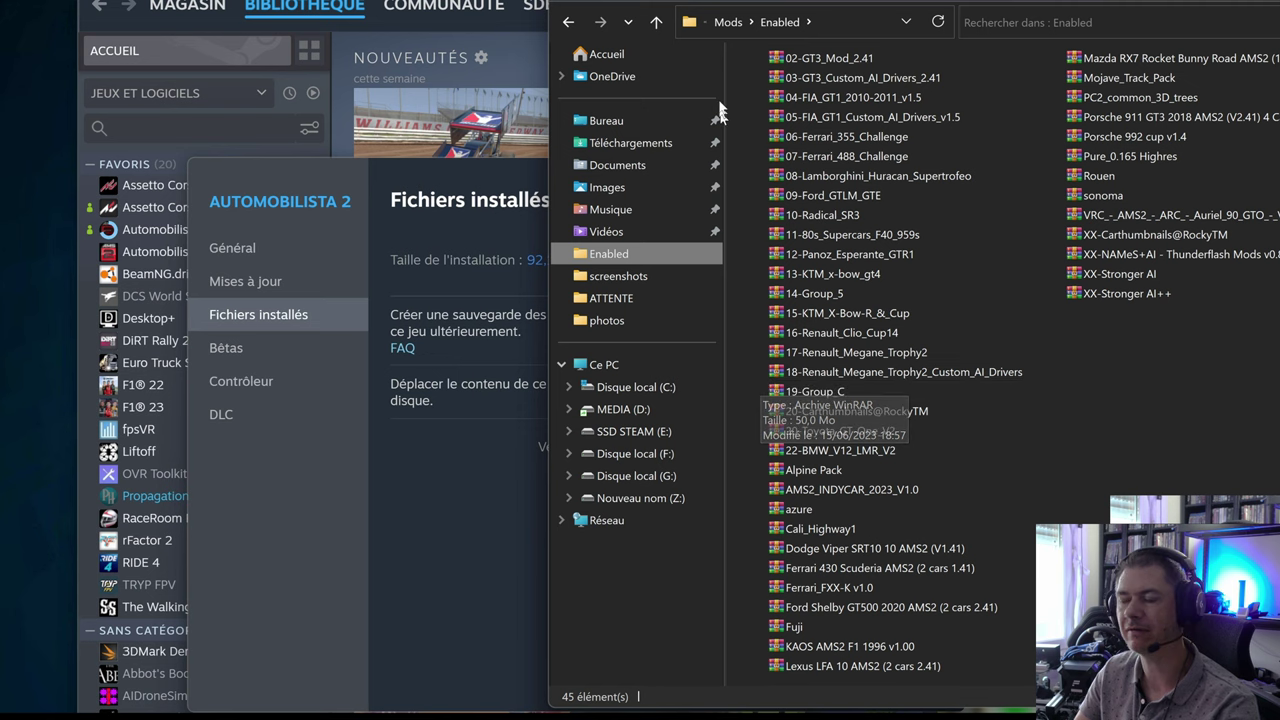
left_click(726, 22)
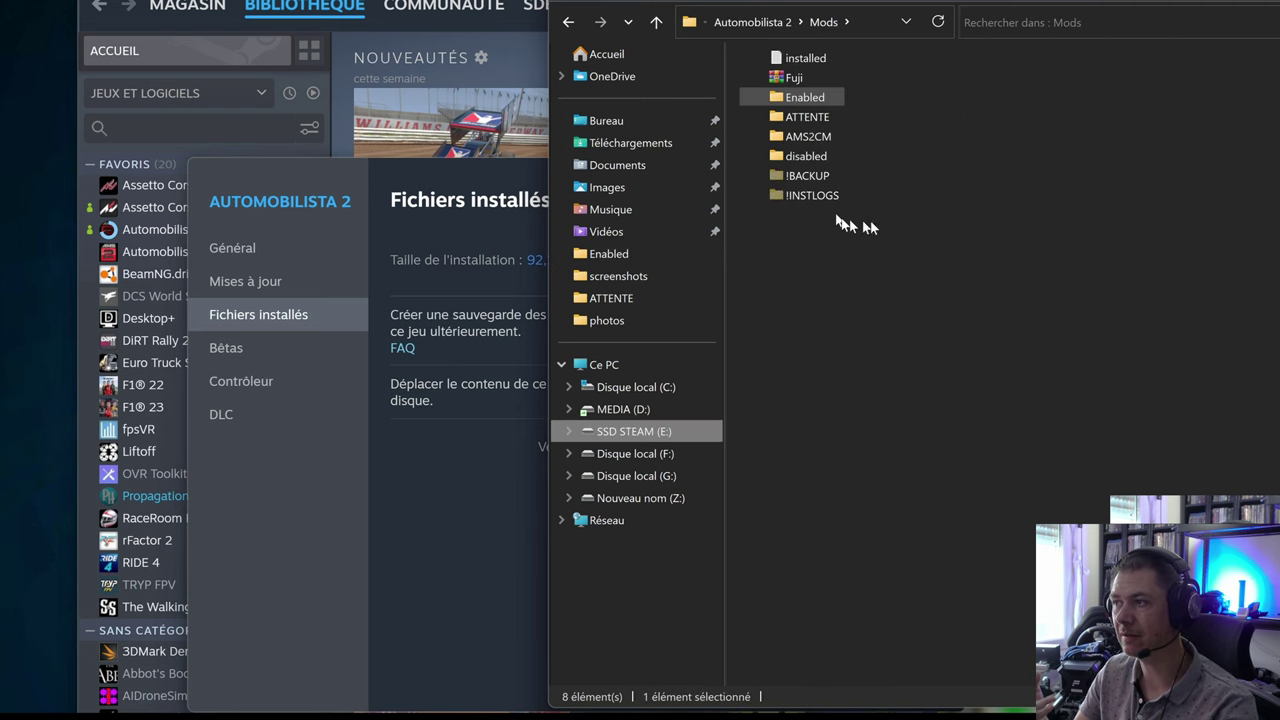
double_click(806, 116)
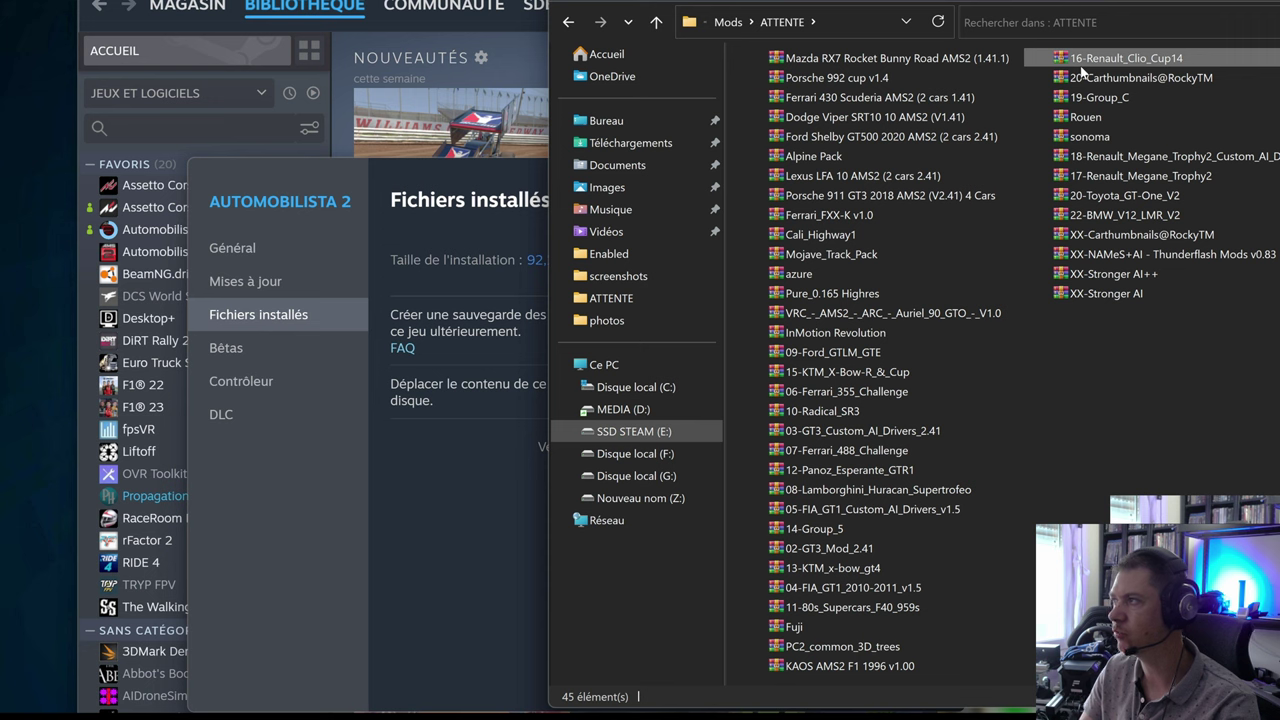
Step: Return to Steam, check the file integrity verification of Automobilista 2 and close its properties window
left_click(445, 548)
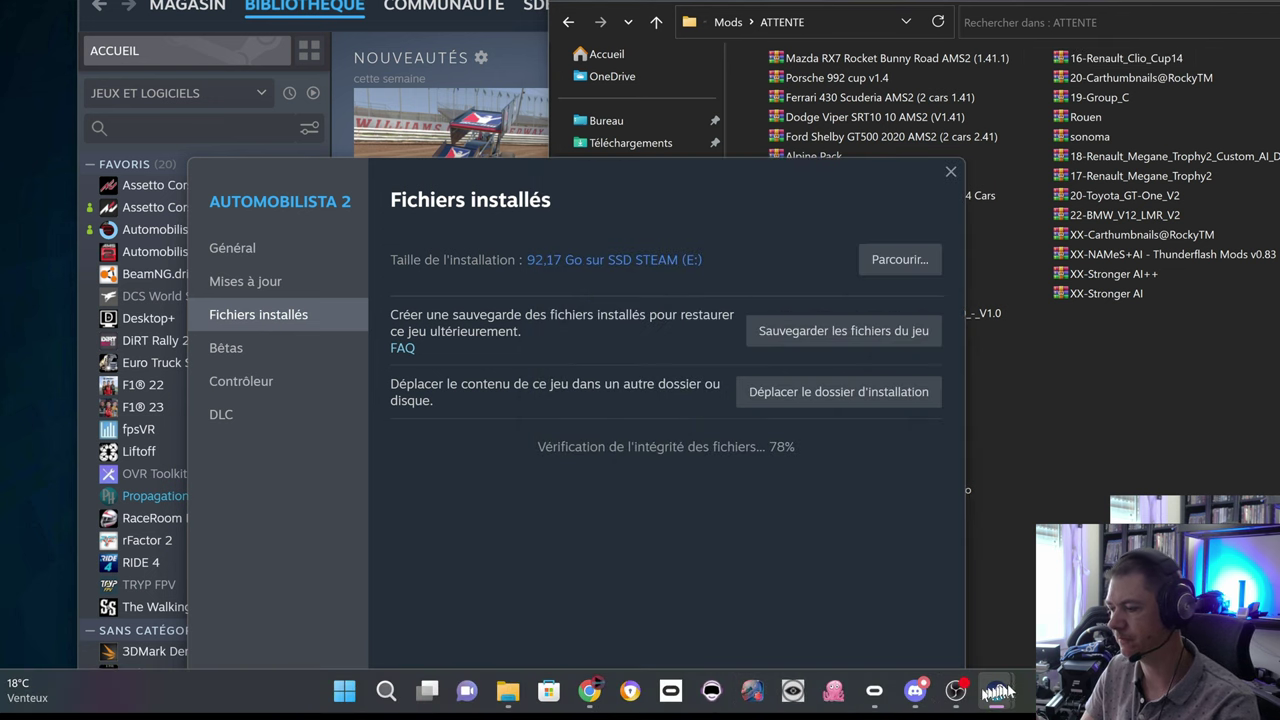
mouse_move(1008, 690)
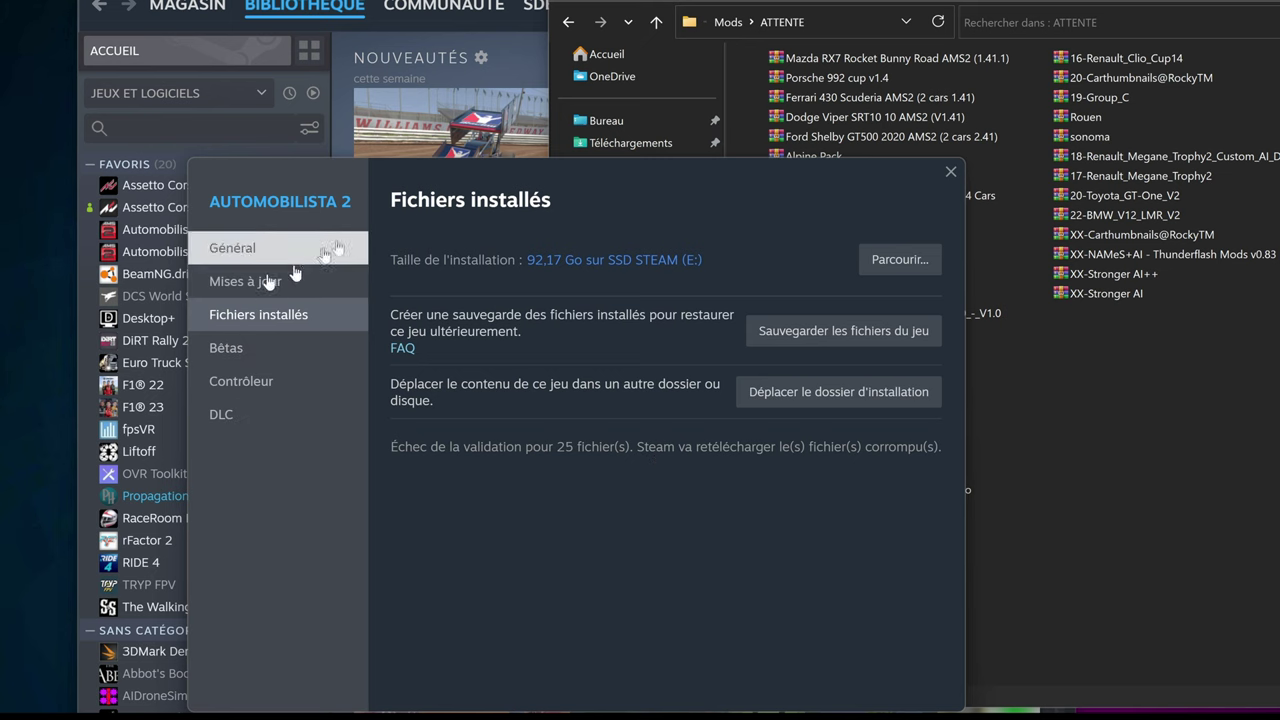
left_click_drag(611, 184, 668, 50)
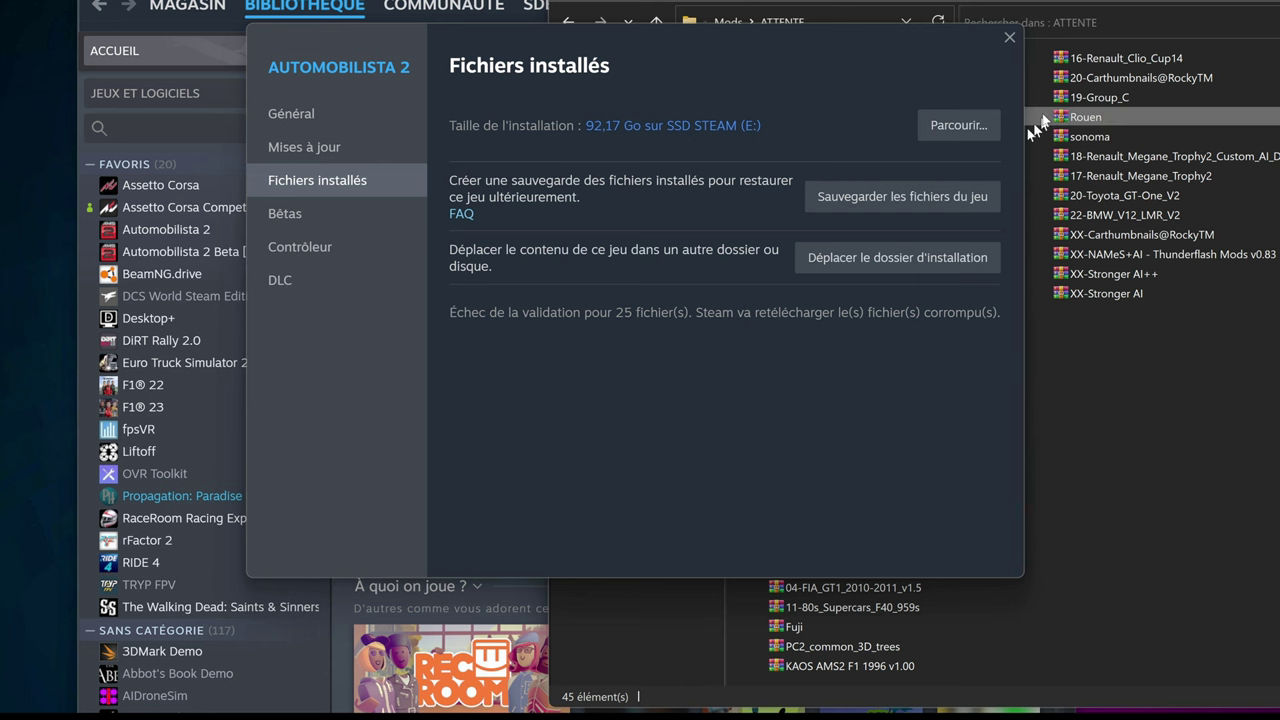
left_click(1008, 40)
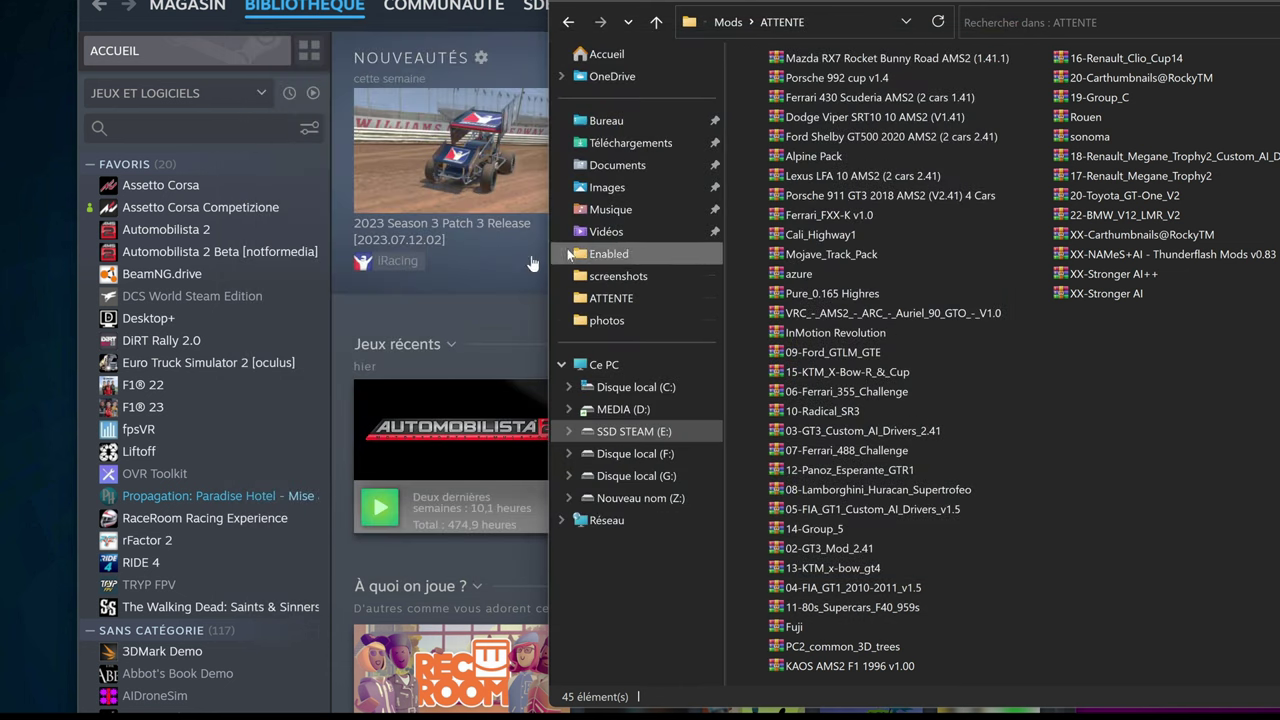
Step: Launch Automobilista 2 from the Steam library with the standard "Jouer à Automobilista 2" option
left_click(438, 330)
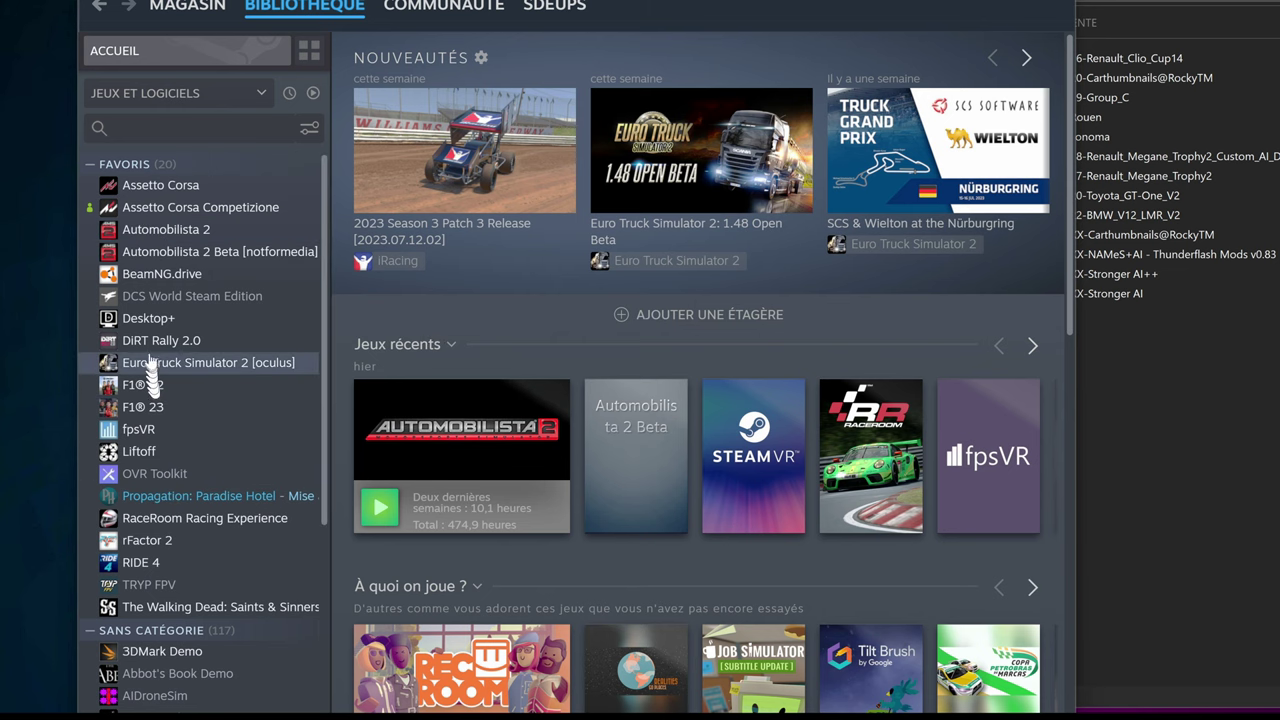
left_click(151, 233)
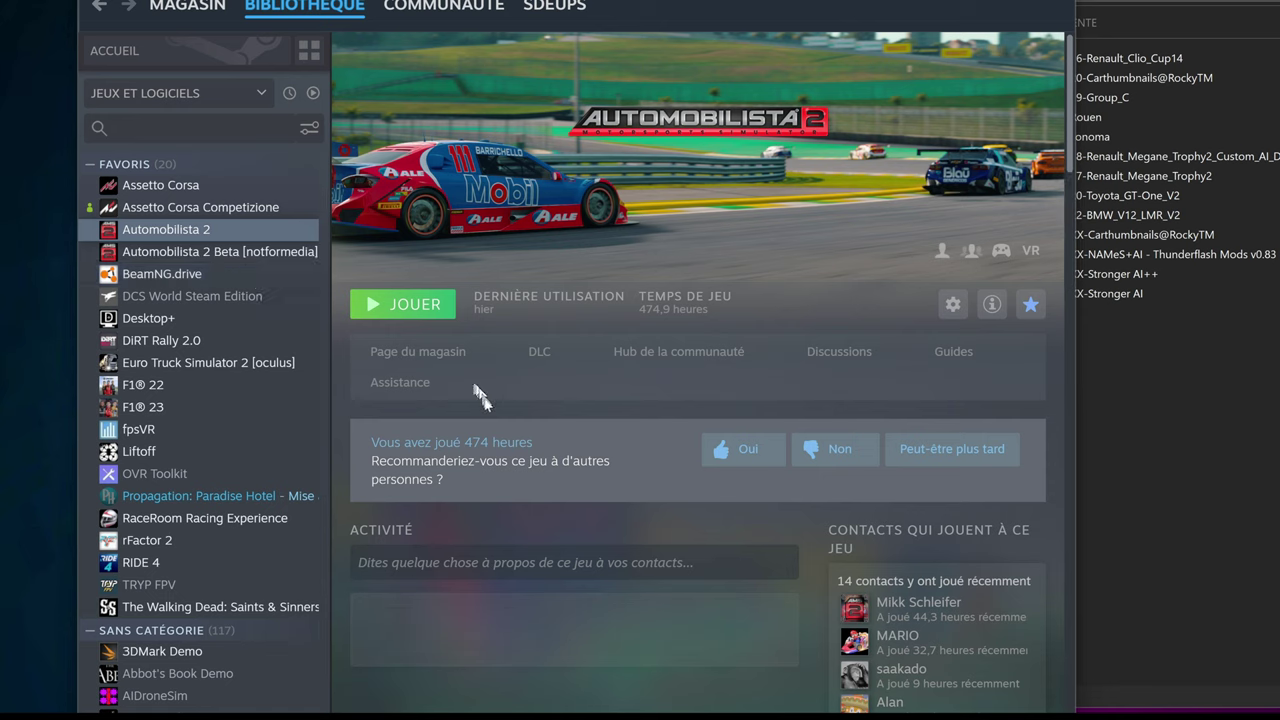
left_click(418, 305)
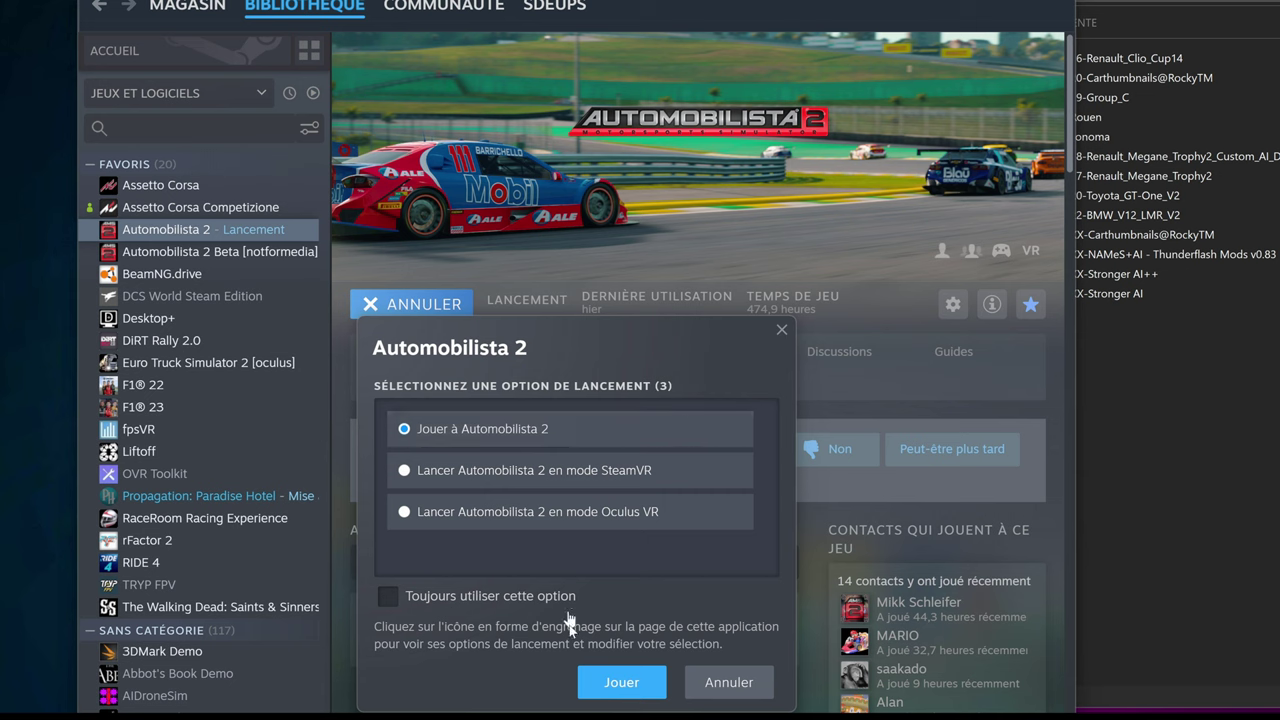
left_click(595, 682)
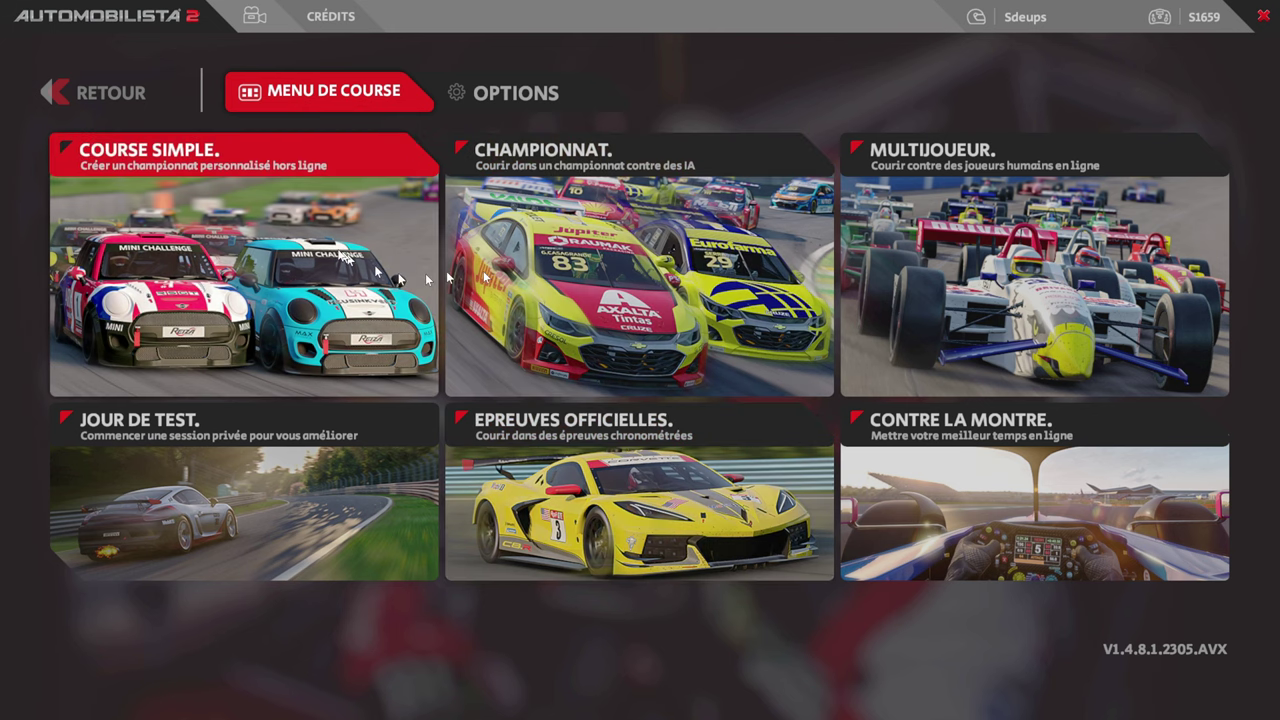
Step: Open the vehicle selection of a single custom race and look through the available vehicle classes
left_click(240, 305)
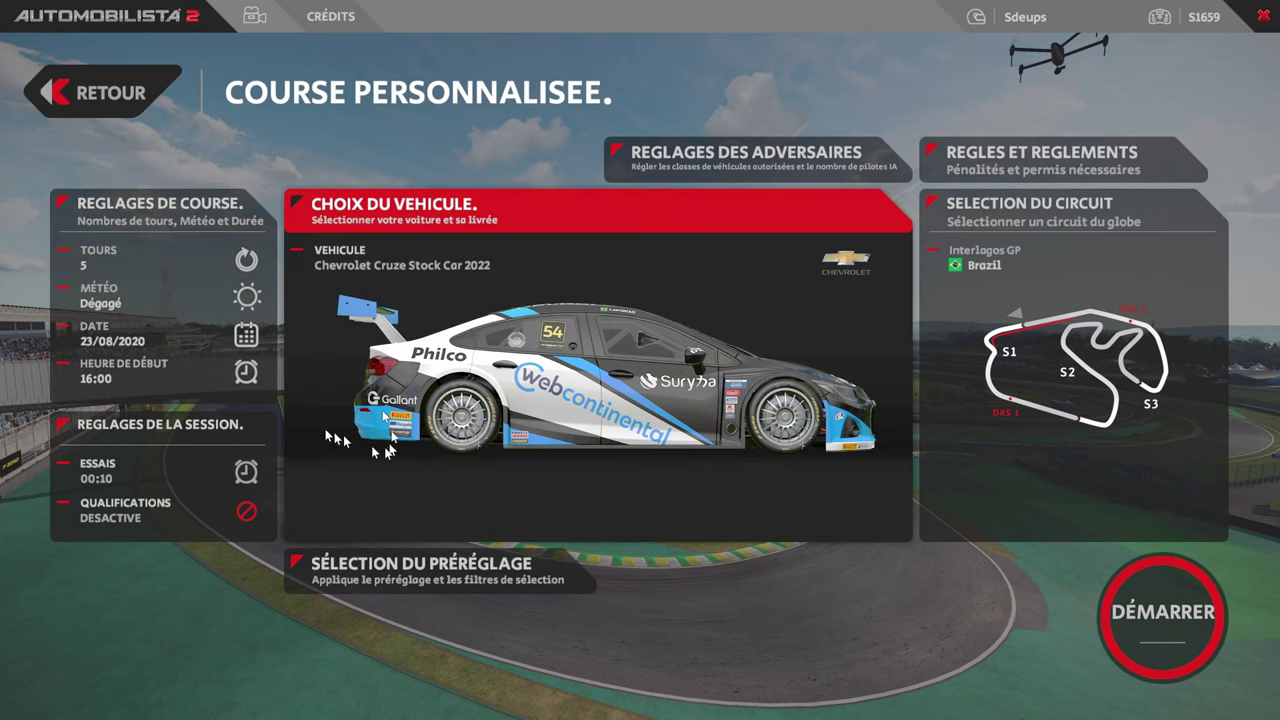
left_click(443, 381)
scroll(150, 393, "down", 4)
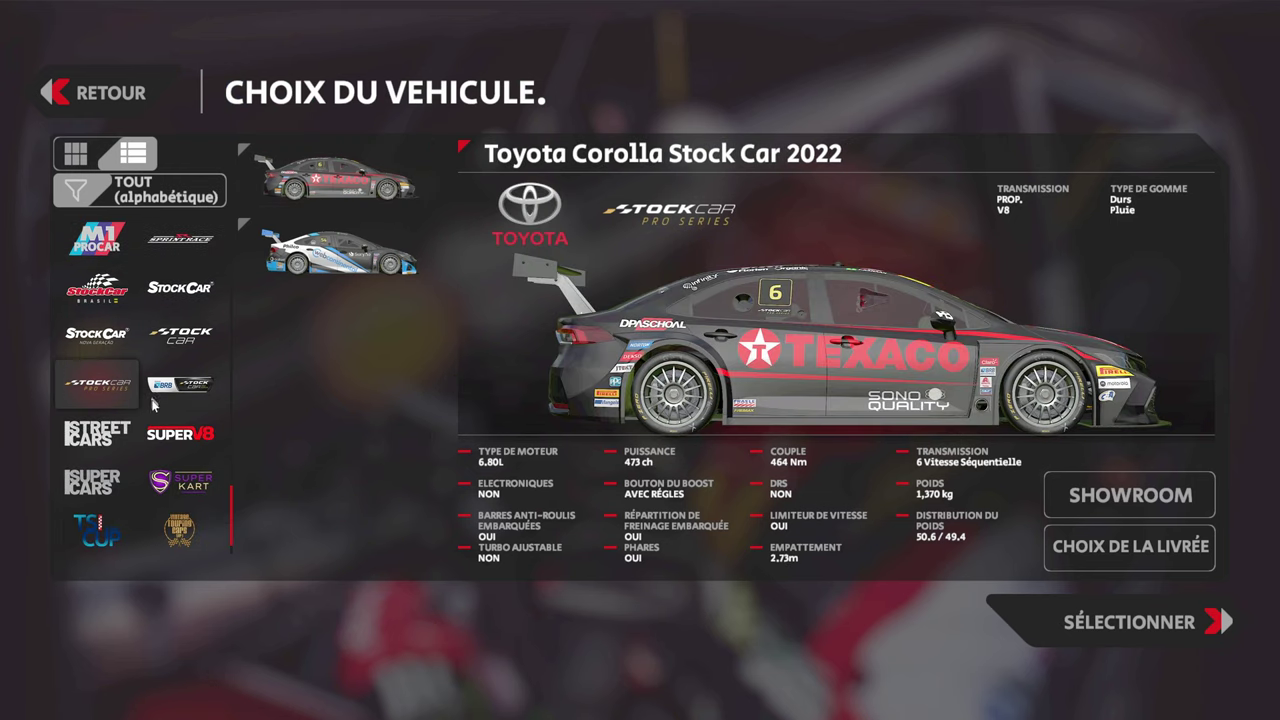
scroll(157, 415, "up", 10)
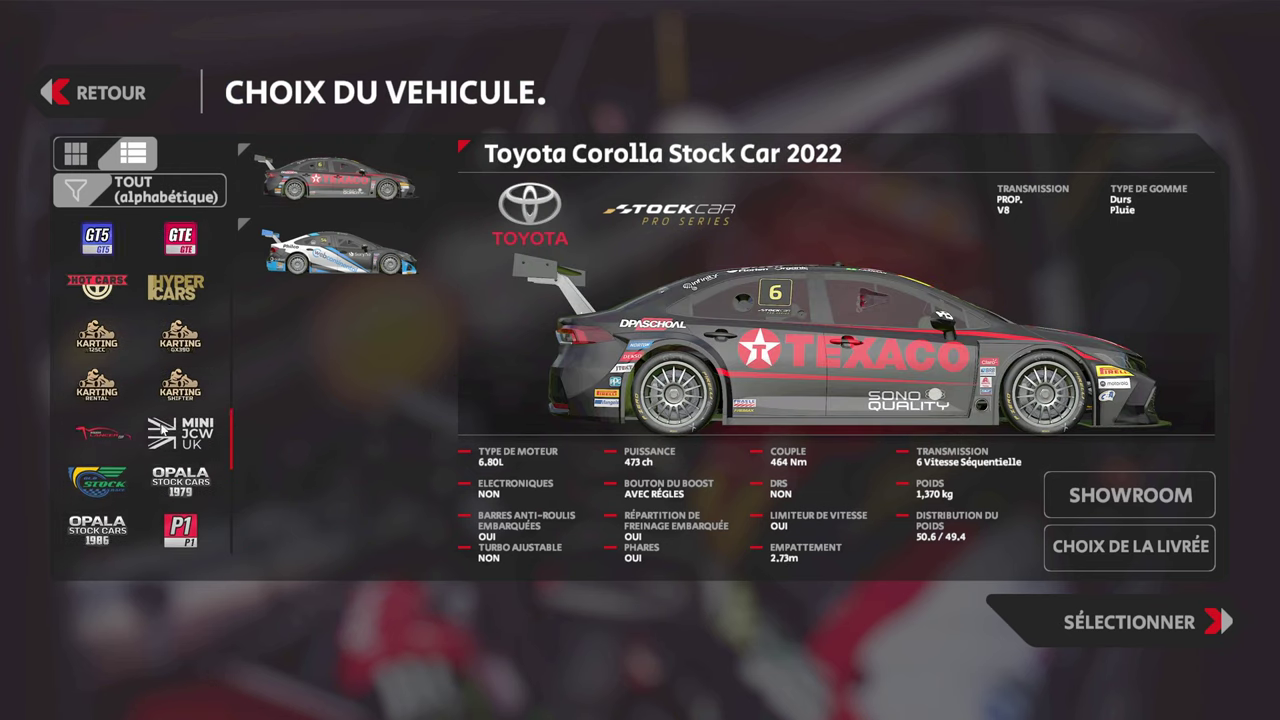
scroll(163, 428, "down", 1)
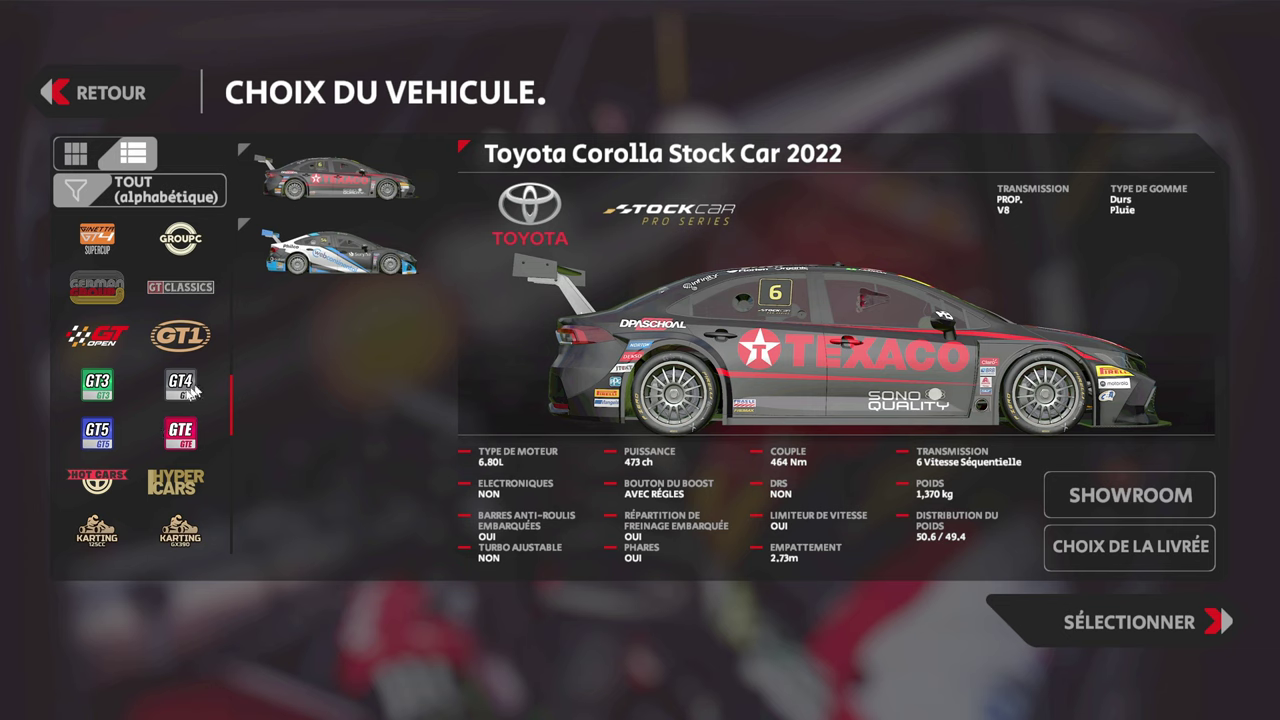
Step: Finish checking the alphabetical list of vehicle classes, return to the custom race setup and quit Automobilista 2
scroll(189, 390, "up", 10)
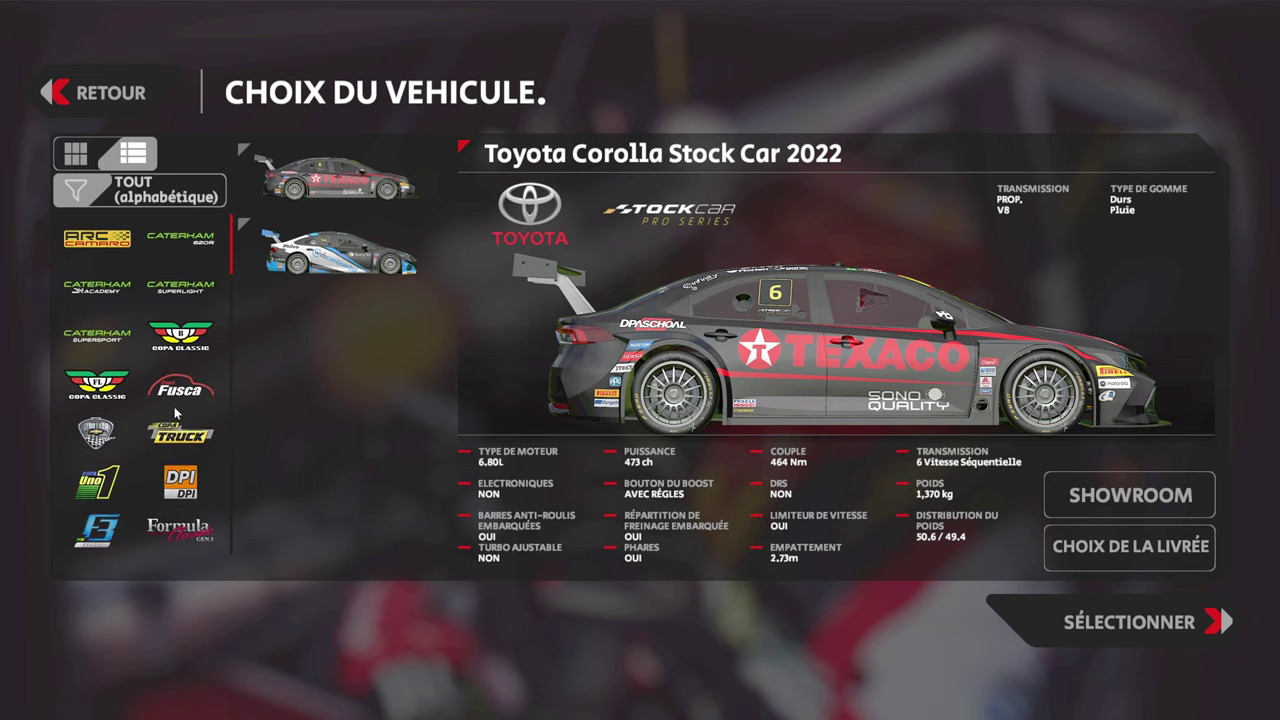
scroll(138, 392, "down", 12)
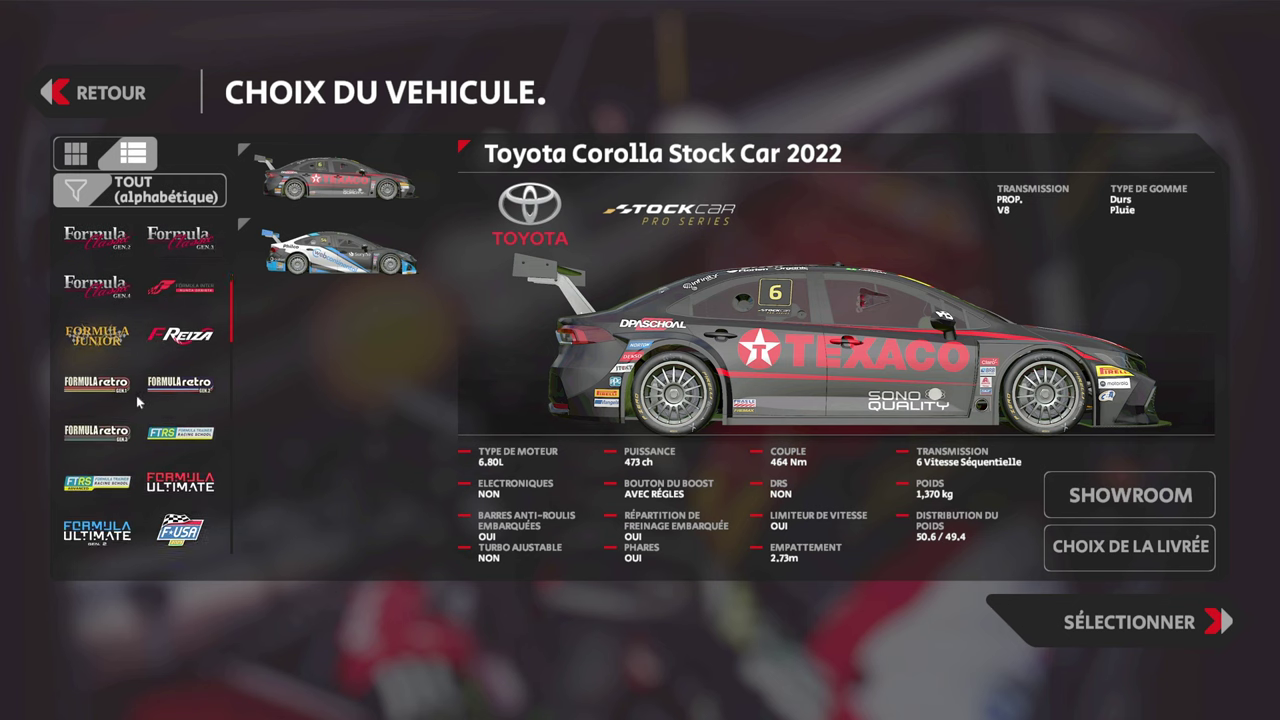
scroll(168, 433, "down", 8)
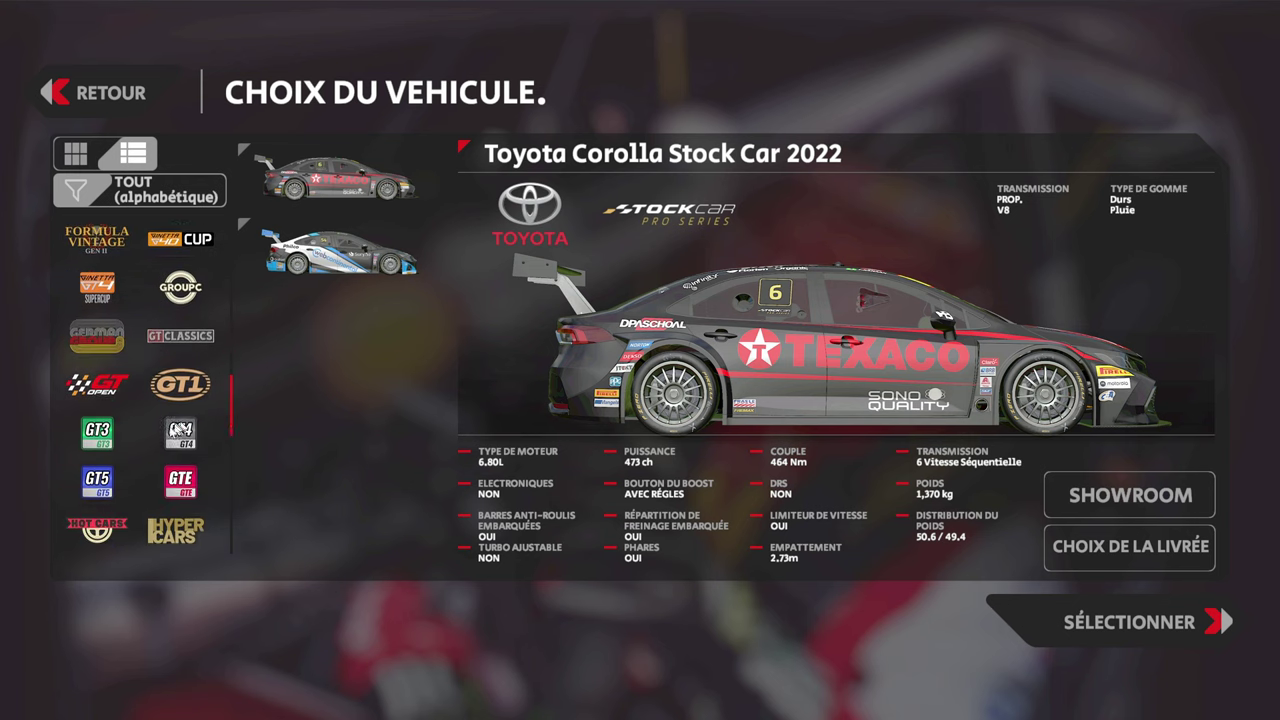
scroll(168, 433, "down", 5)
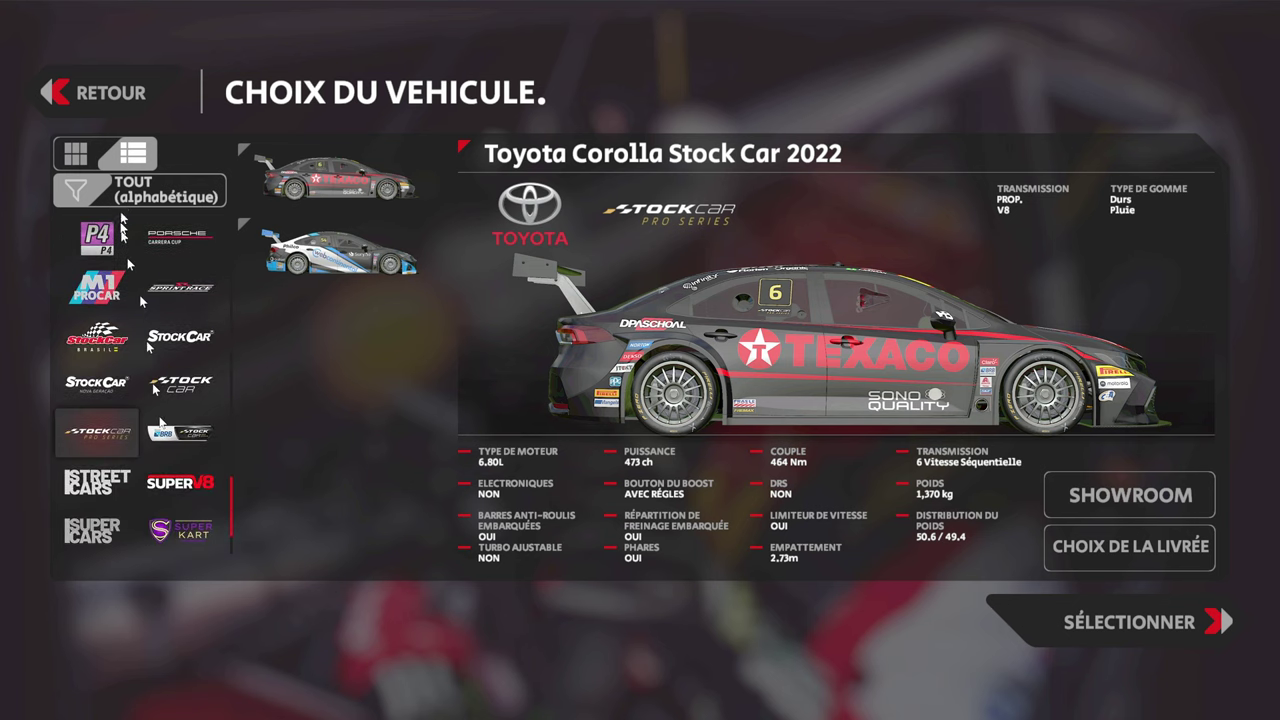
left_click(105, 92)
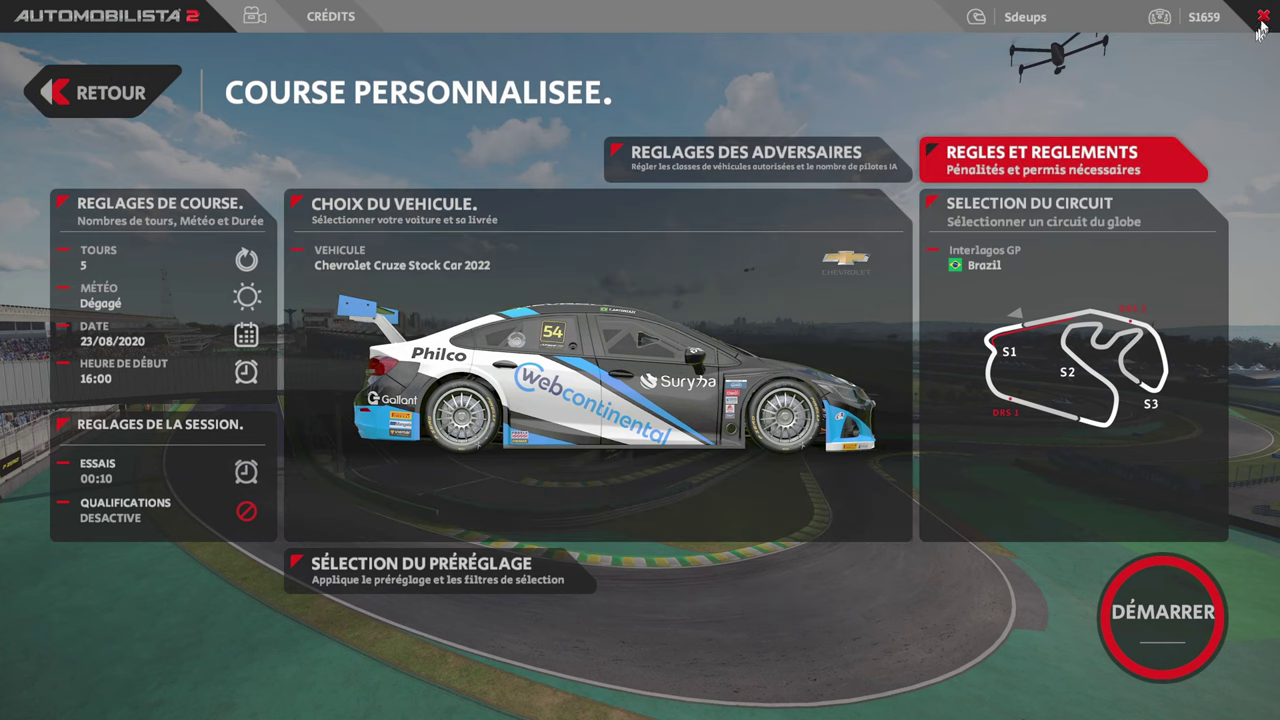
left_click(1262, 17)
key("Escape")
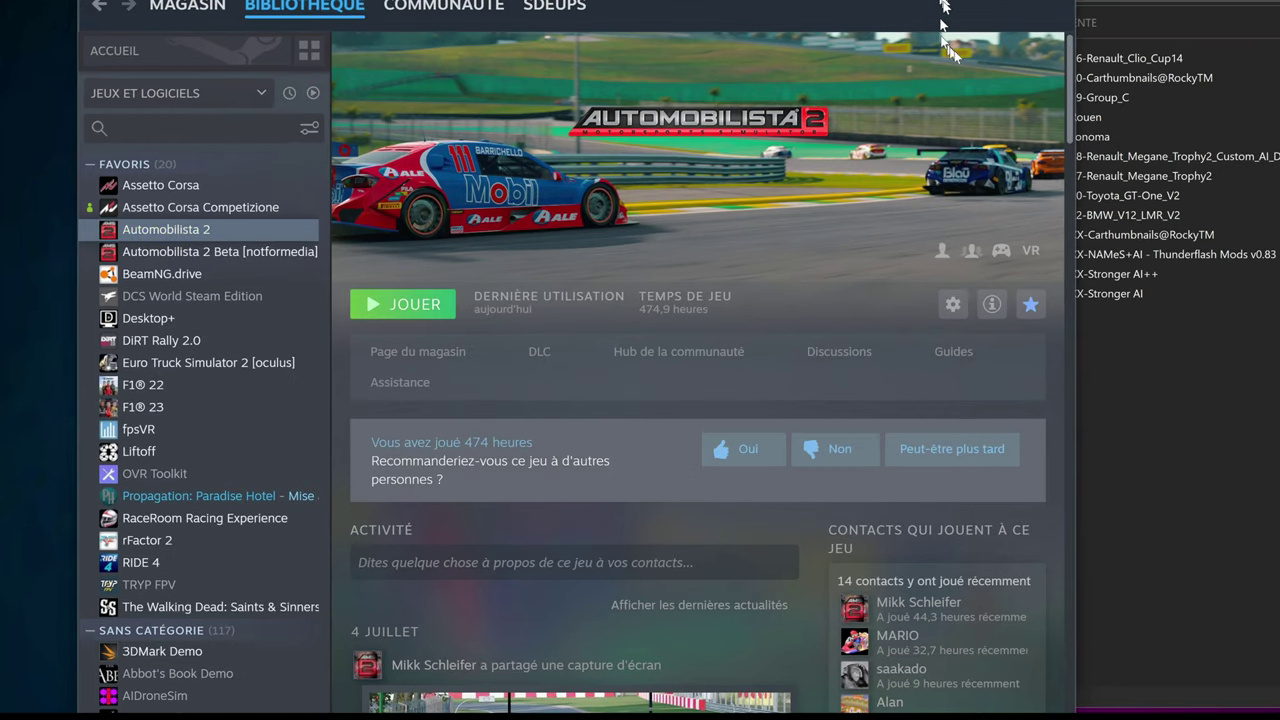
Step: Switch to File Explorer, open the AMS2CM folder on the SSD STEAM (E:) drive and run AMS2CM.GUI
left_click(1169, 463)
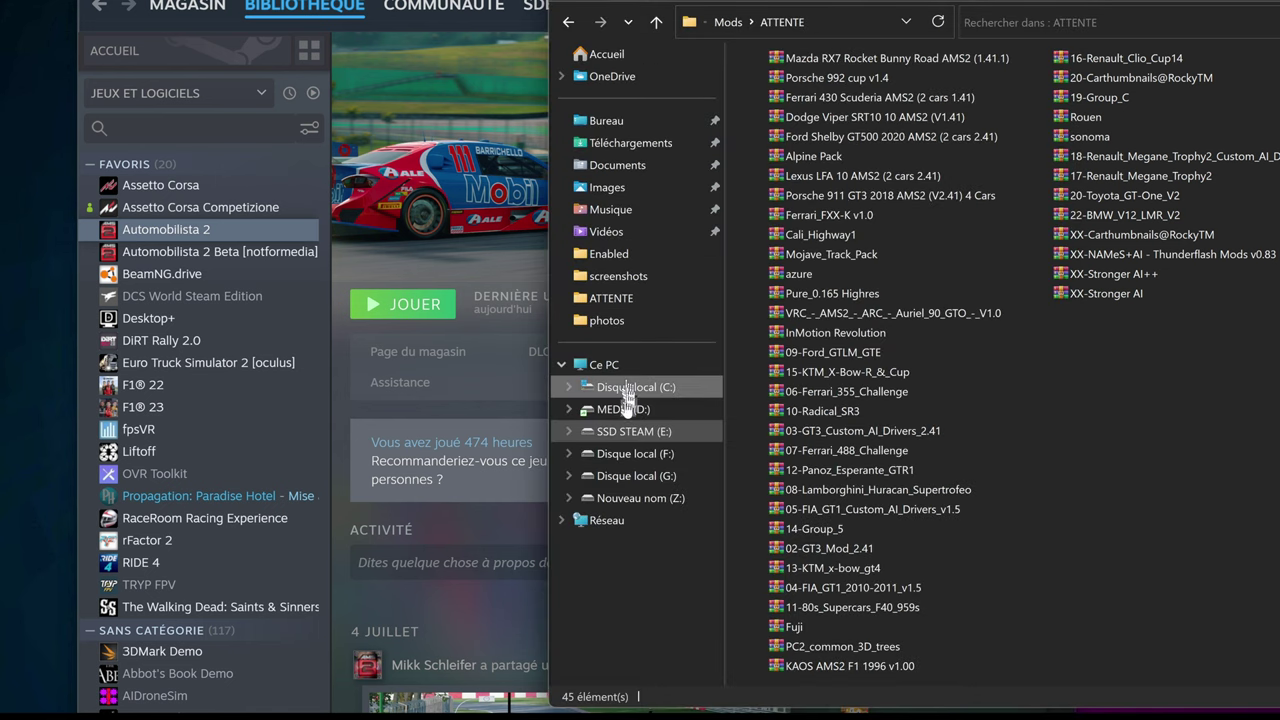
right_click(616, 439)
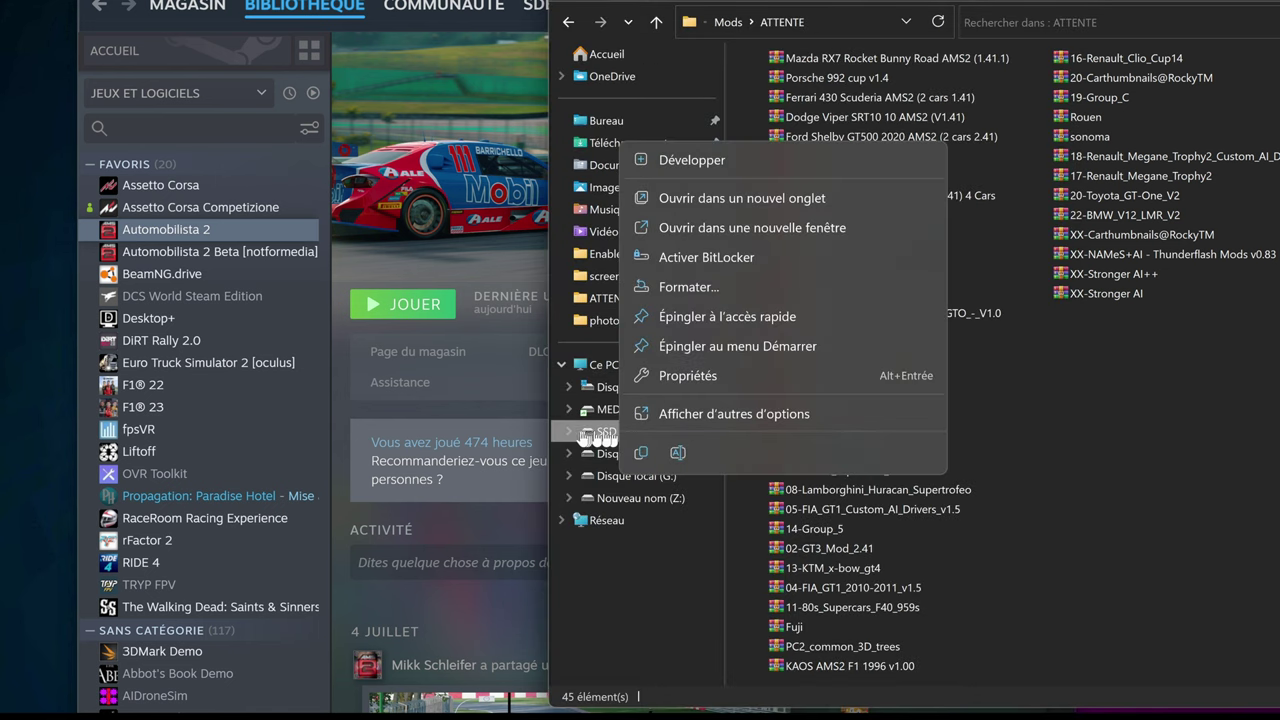
left_click(630, 433)
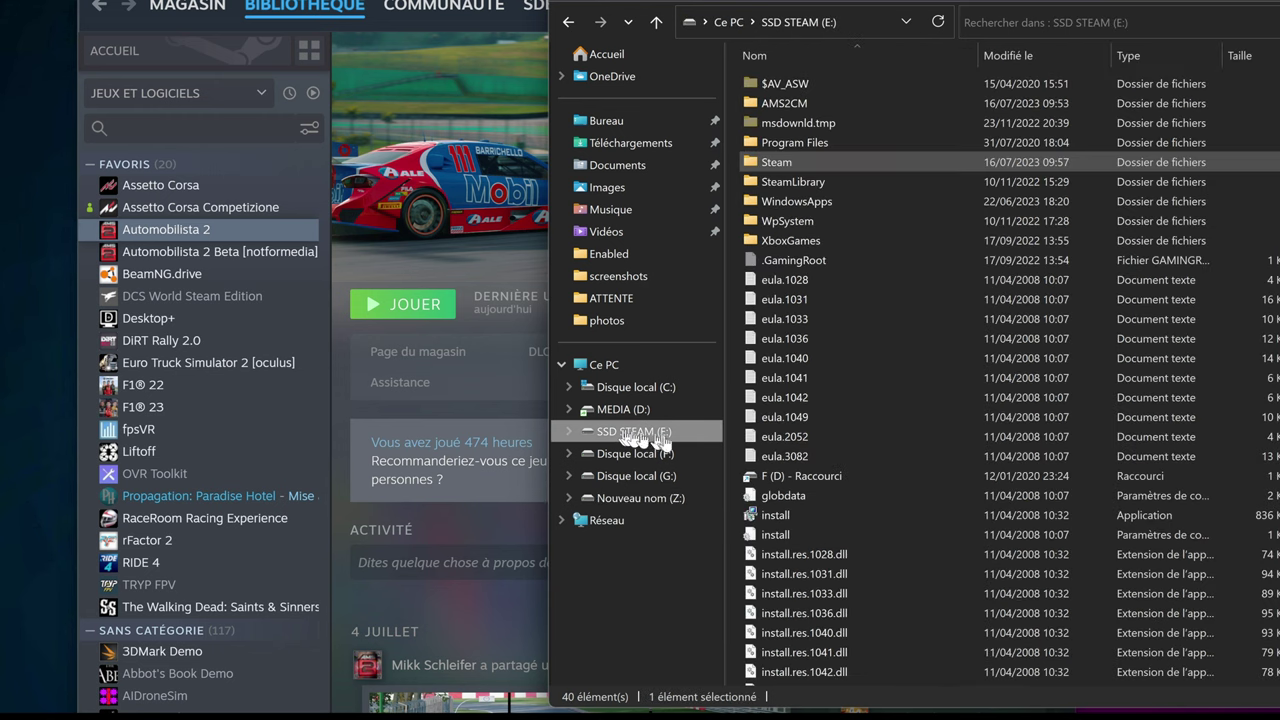
scroll(816, 372, "down", 3)
scroll(850, 545, "up", 1)
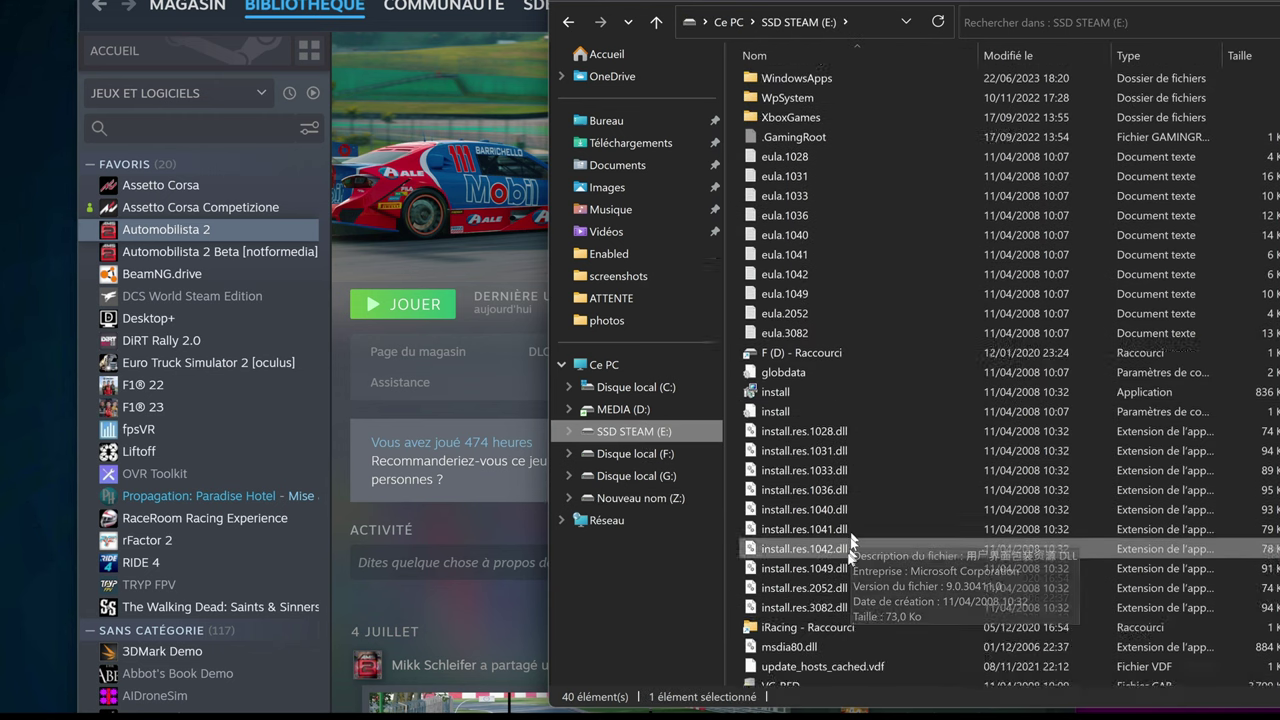
scroll(850, 545, "up", 2)
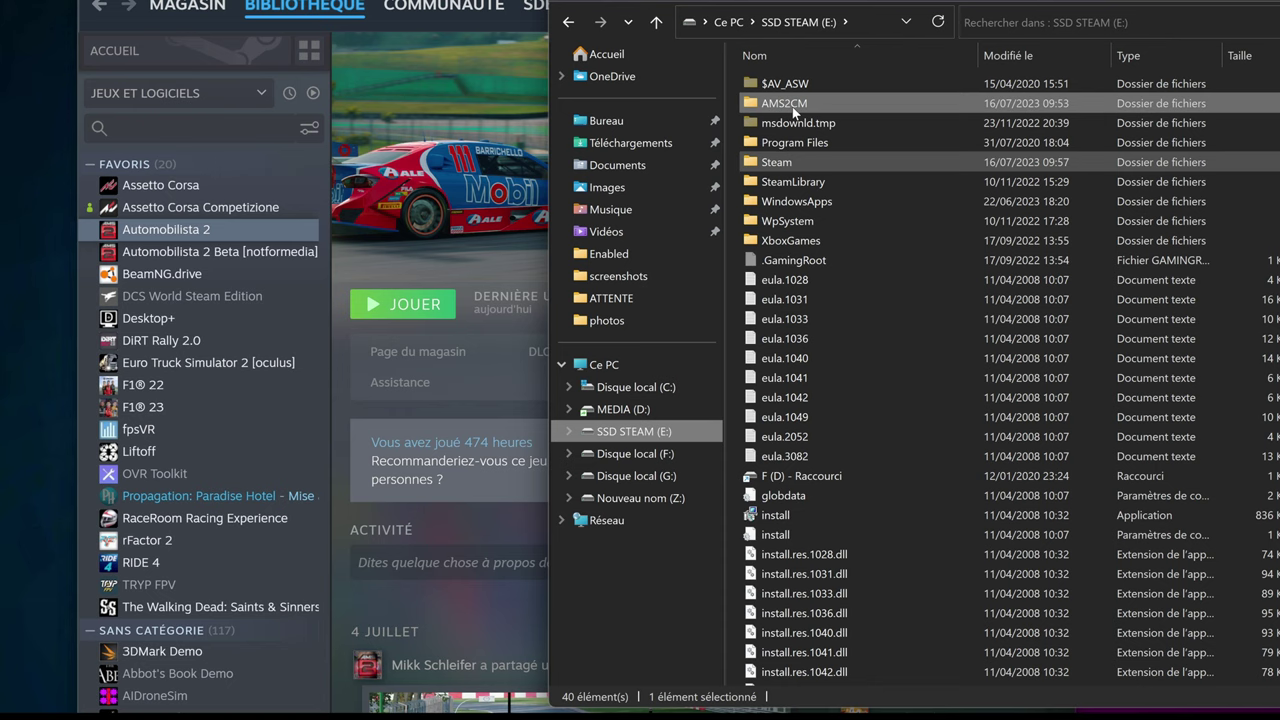
double_click(793, 106)
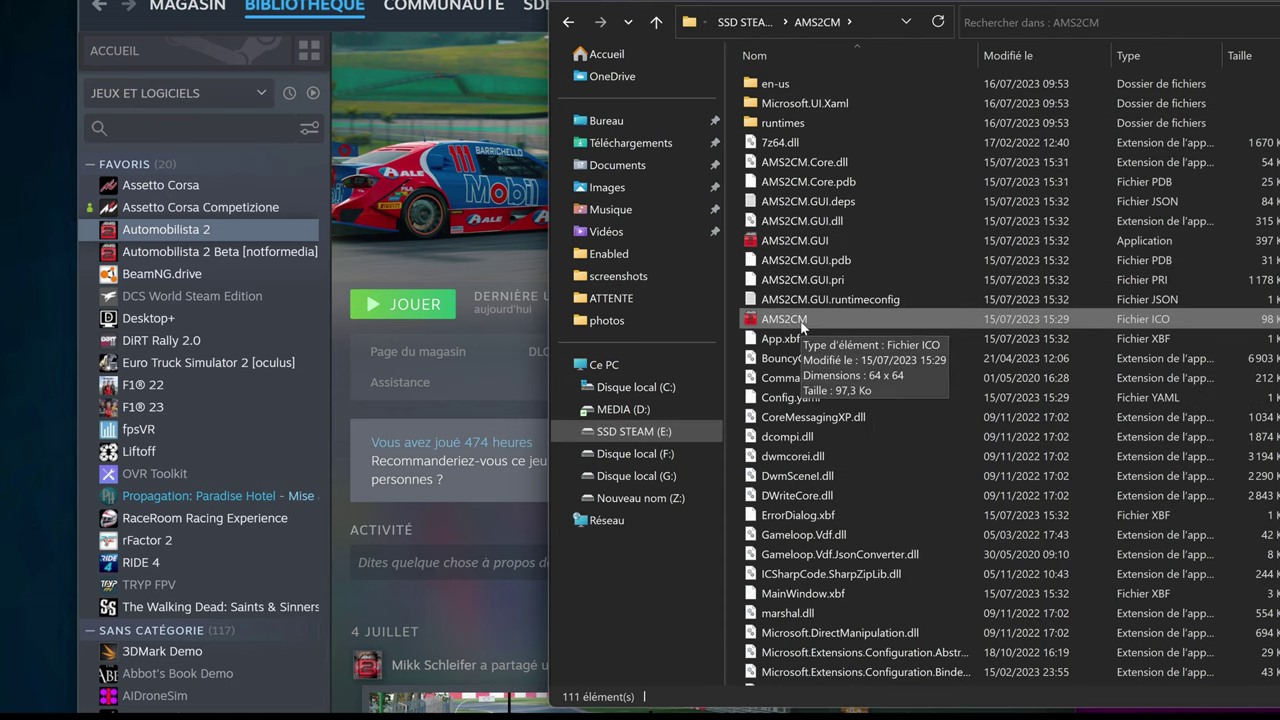
scroll(812, 470, "down", 20)
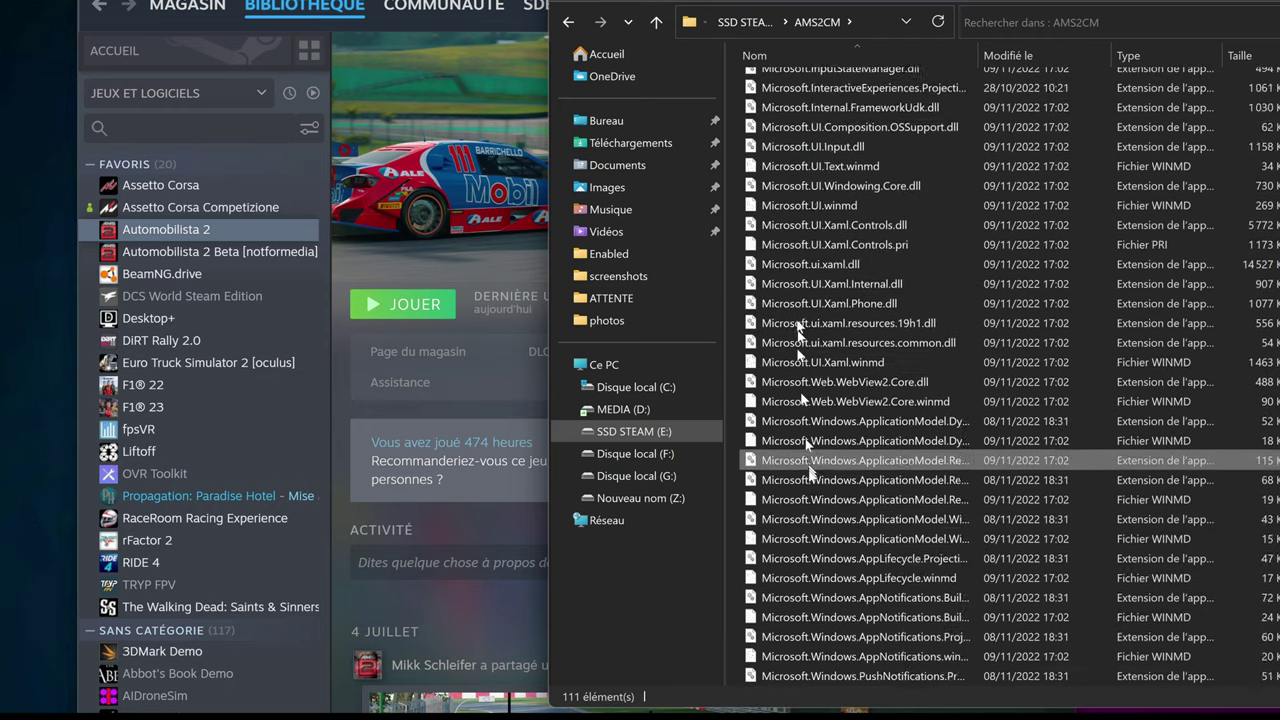
scroll(812, 490, "up", 20)
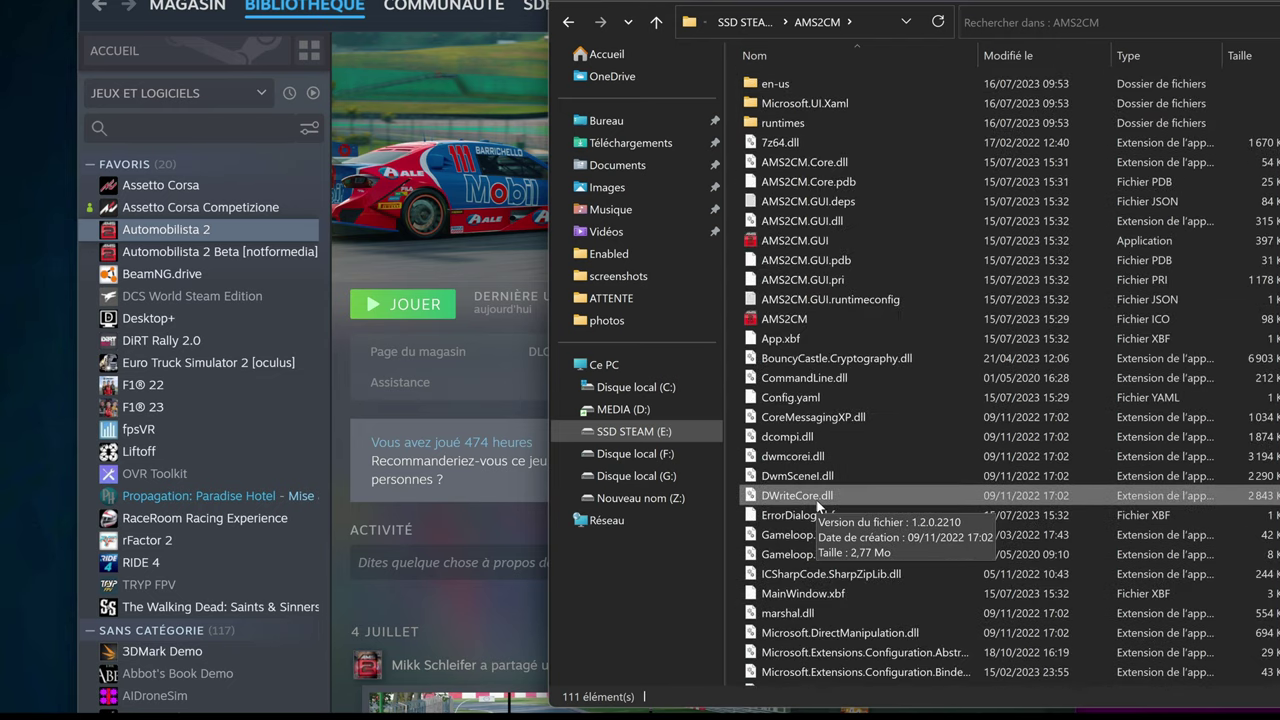
double_click(819, 240)
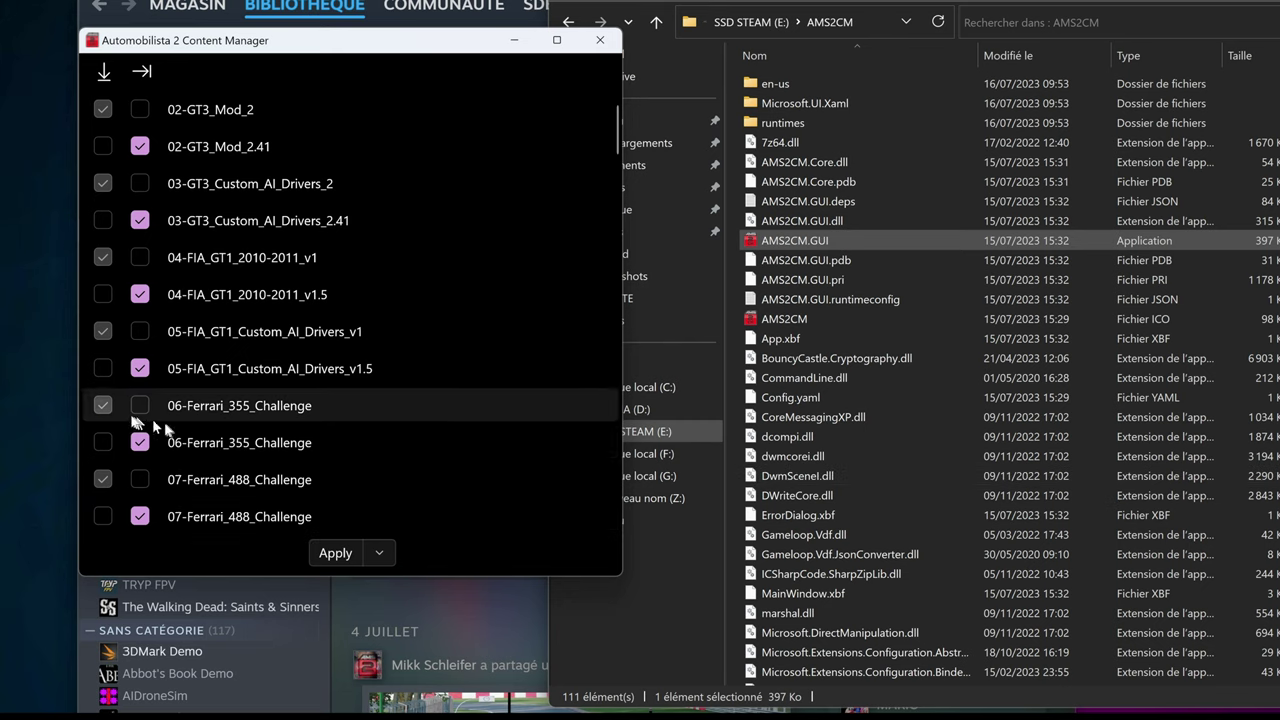
Step: Look through the mod list in Content Manager and uninstall all installed mods
left_click(380, 556)
left_click(380, 558)
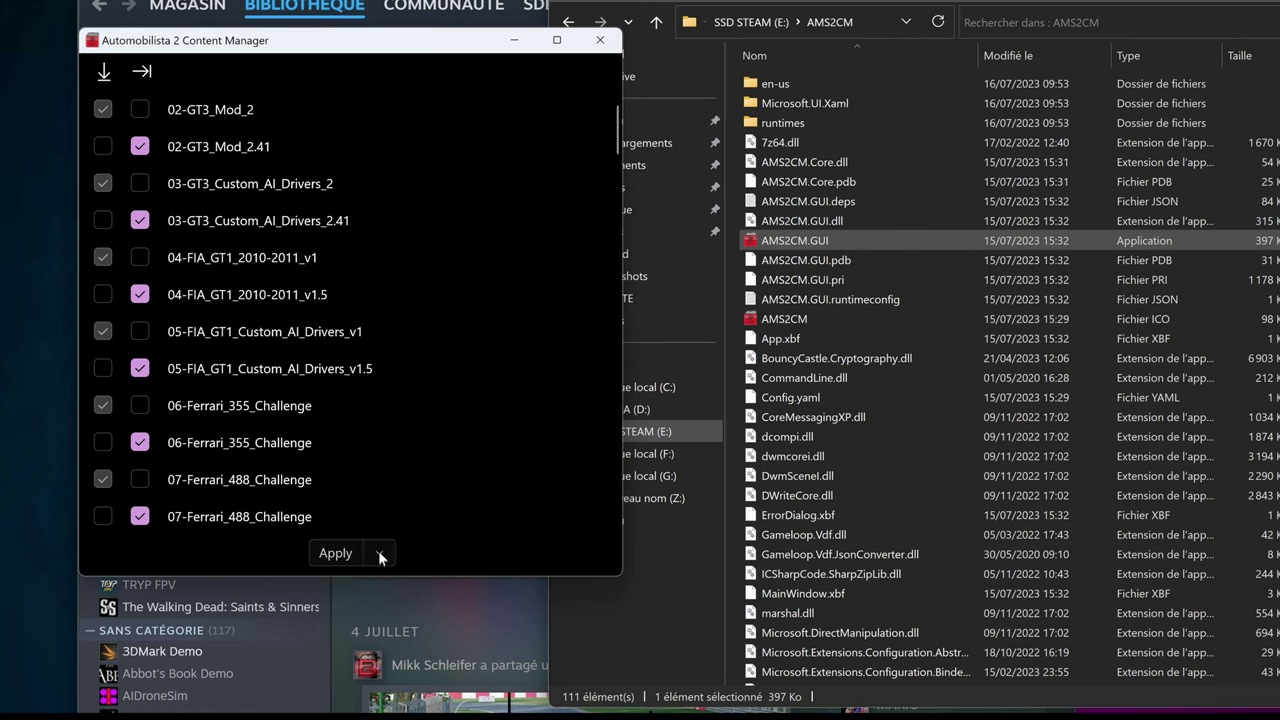
scroll(280, 291, "down", 20)
scroll(243, 342, "down", 15)
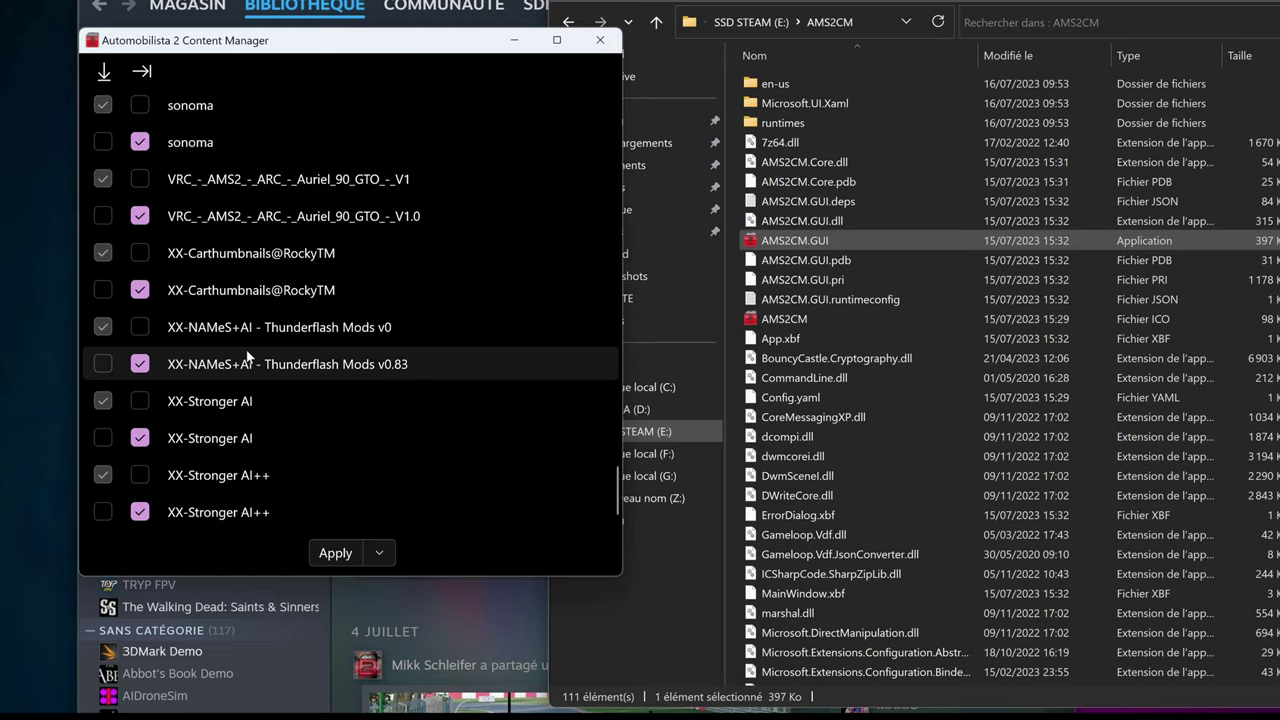
left_click(380, 556)
left_click(366, 519)
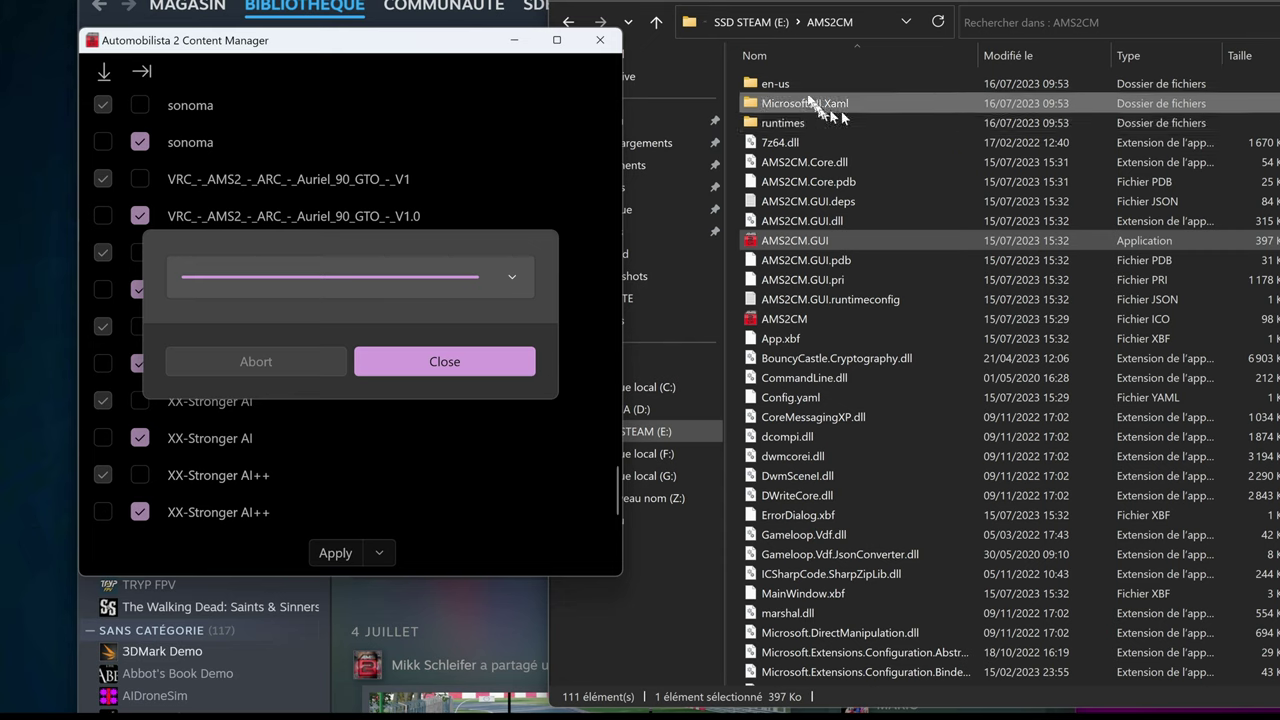
Step: Examine the detailed log of the mod uninstallation and close the progress dialog
left_click(509, 277)
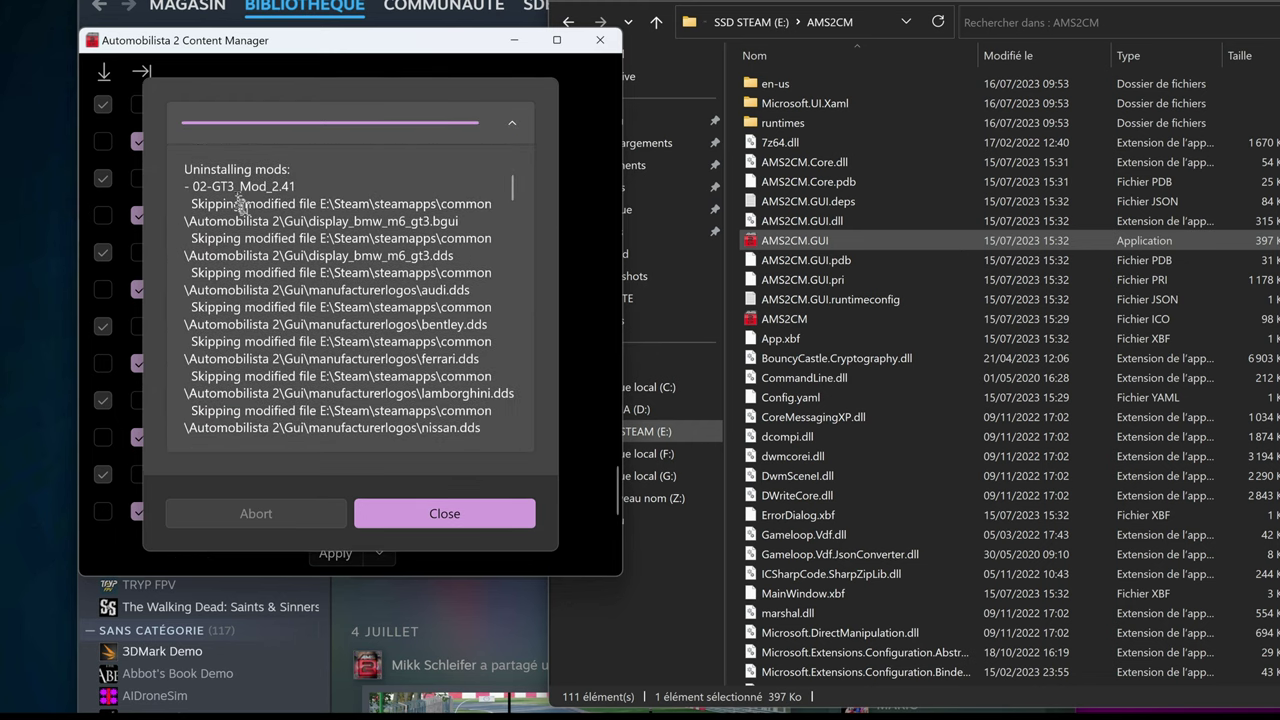
left_click(510, 124)
left_click(462, 364)
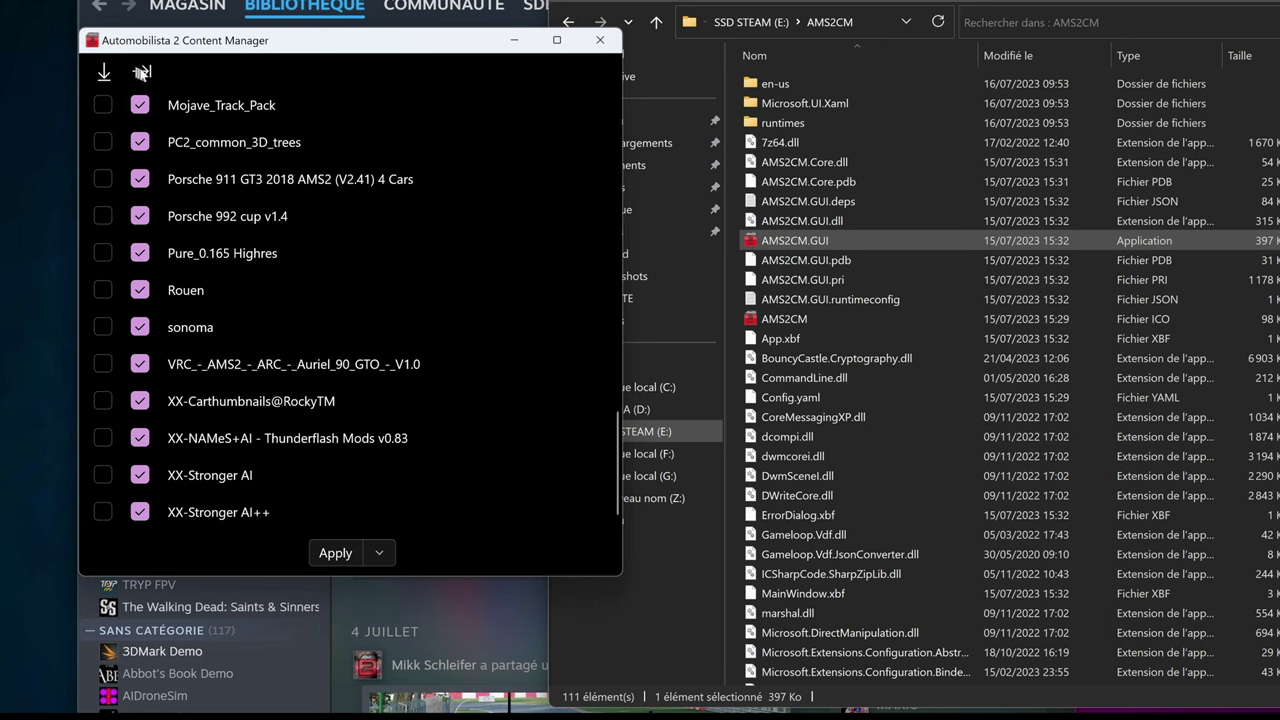
Step: Look through the full list of mods that Content Manager still has enabled
left_click(142, 72)
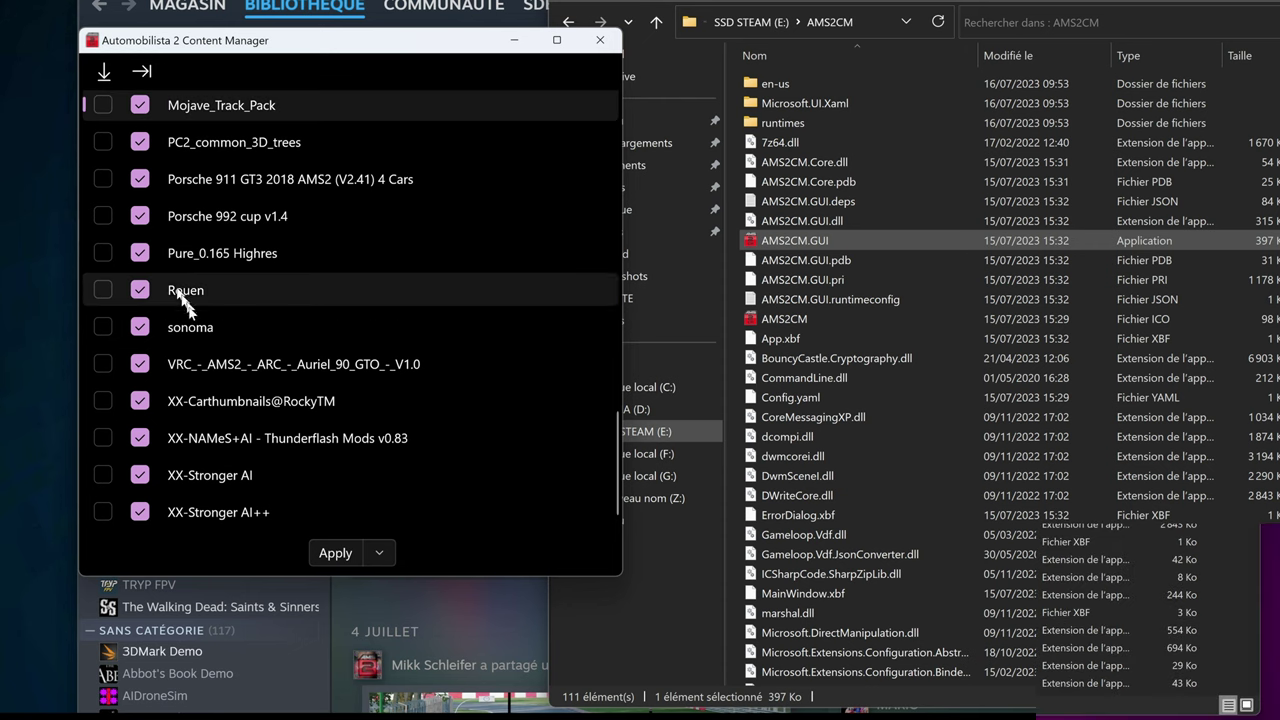
scroll(214, 500, "up", 15)
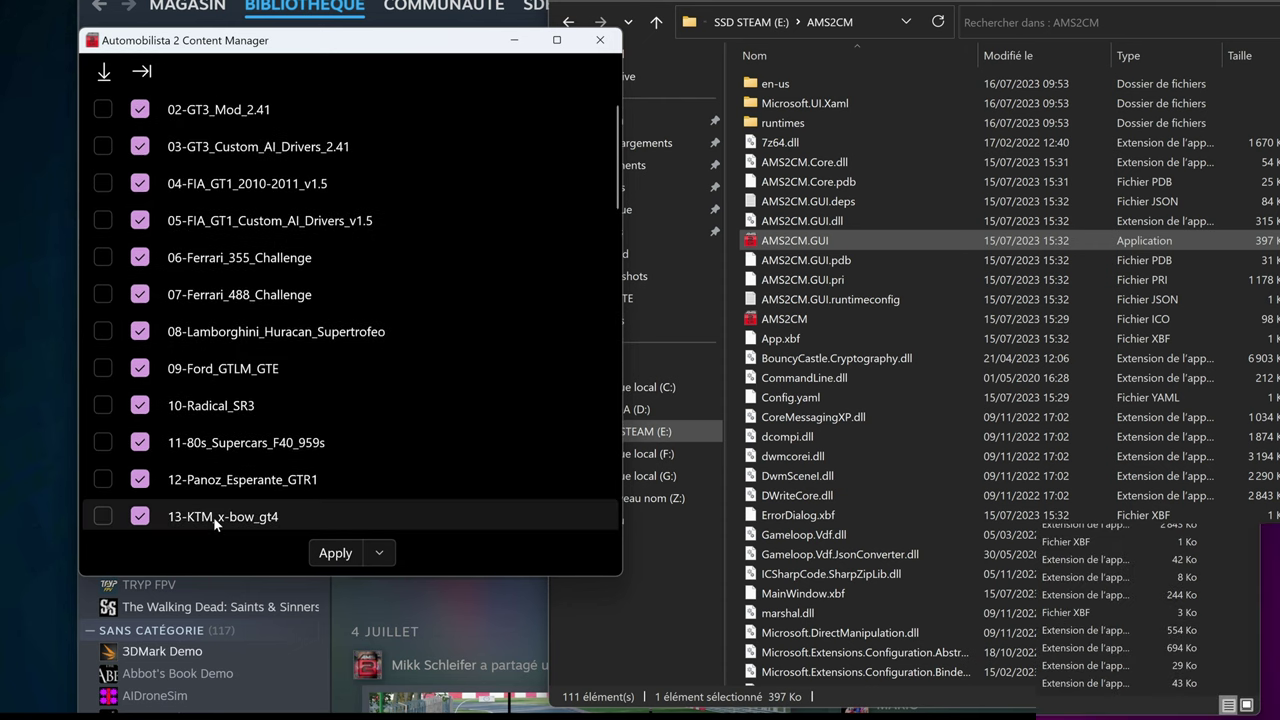
scroll(213, 516, "down", 15)
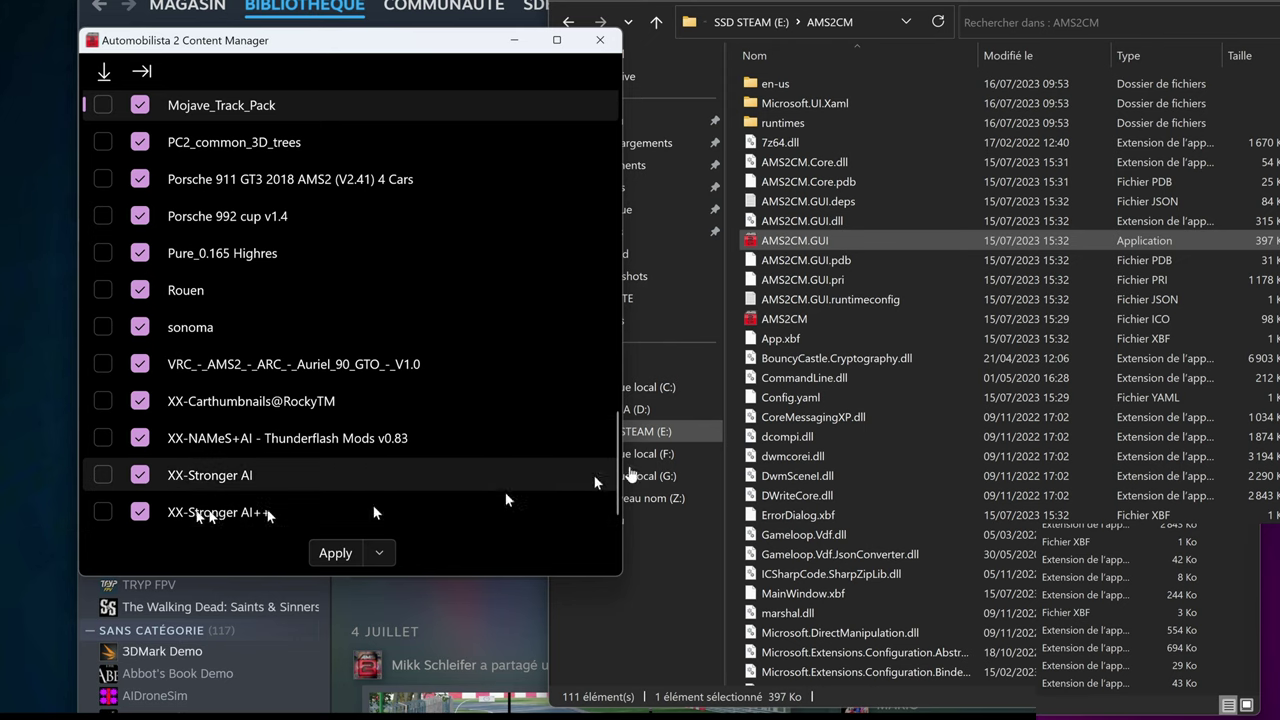
Step: Open the game's Mods\Enabled folder in File Explorer and delete all the mod archives in it
left_click(749, 25)
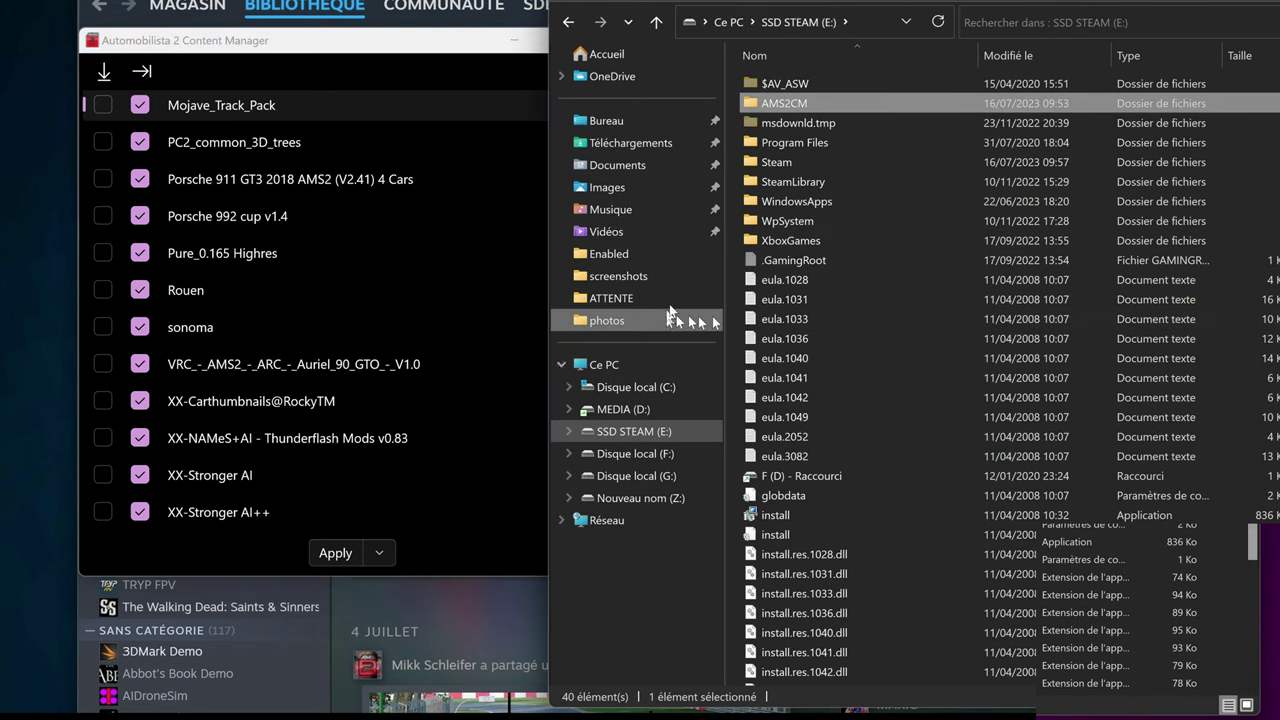
left_click(615, 254)
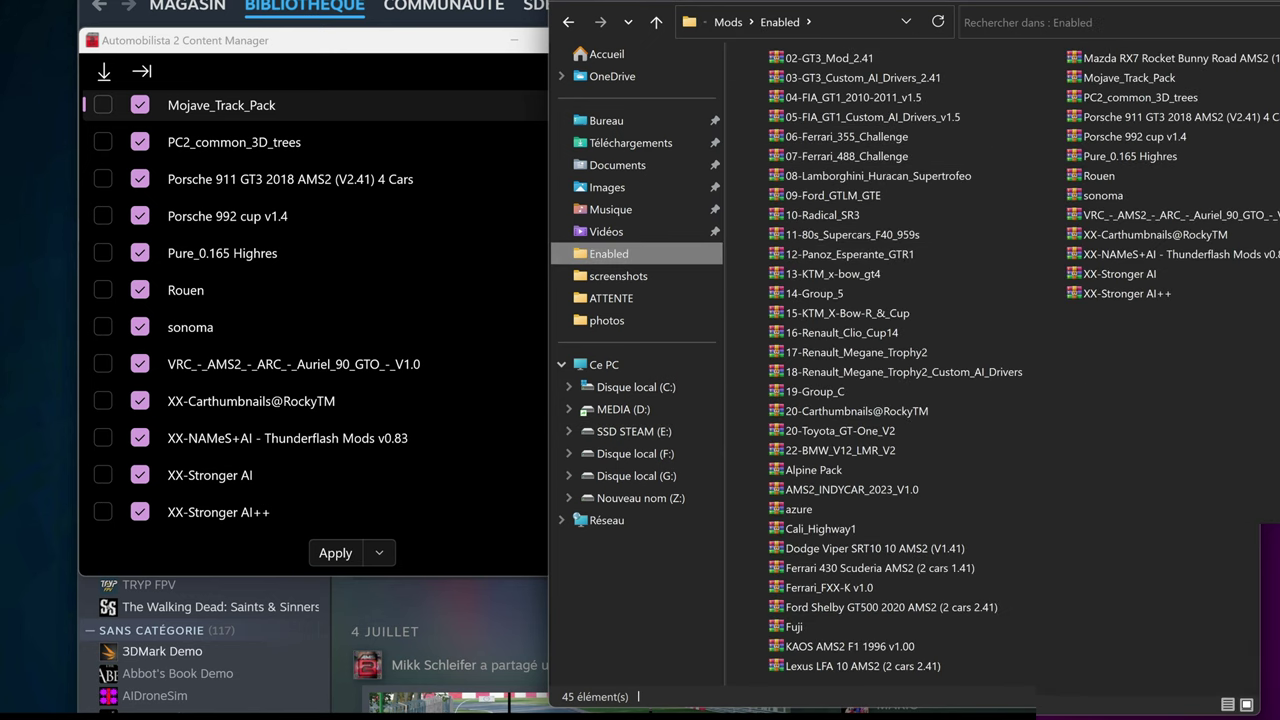
left_click_drag(1140, 678, 795, 56)
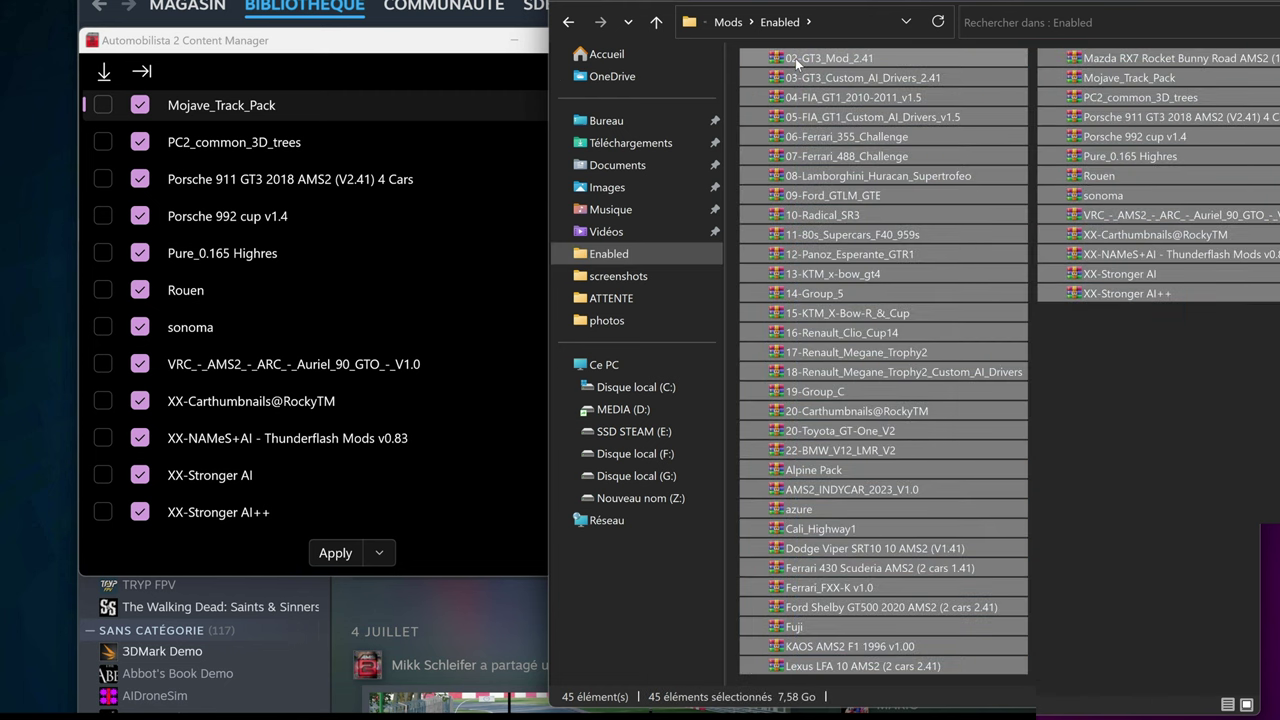
key("Delete")
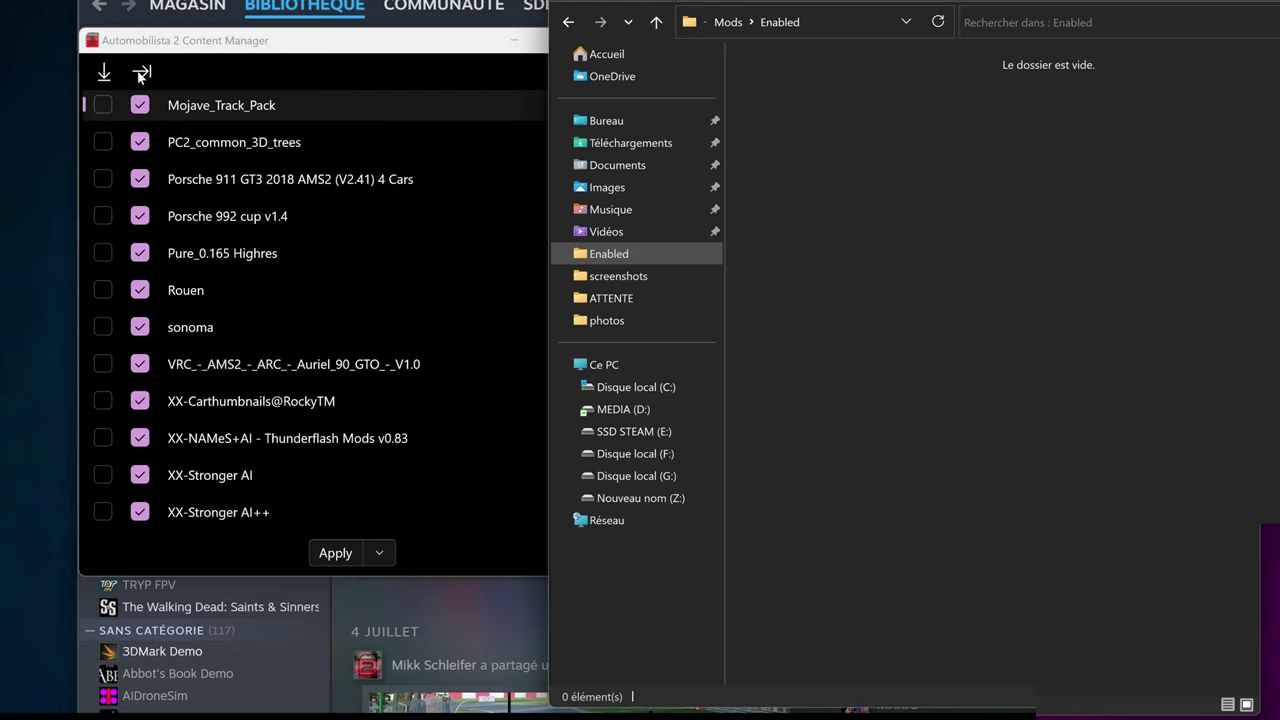
Step: Close Automobilista 2 Content Manager and restart it by running AMS2CM.GUI from the AMS2CM folder
left_click(322, 44)
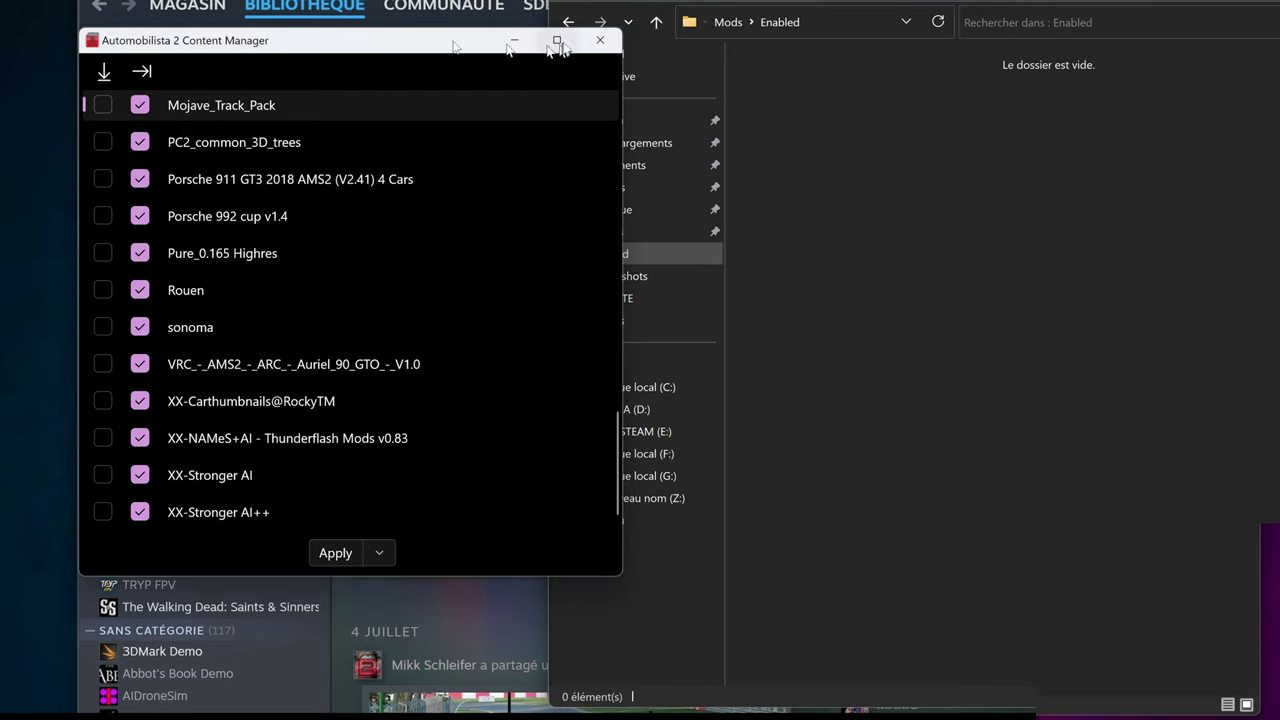
left_click(597, 39)
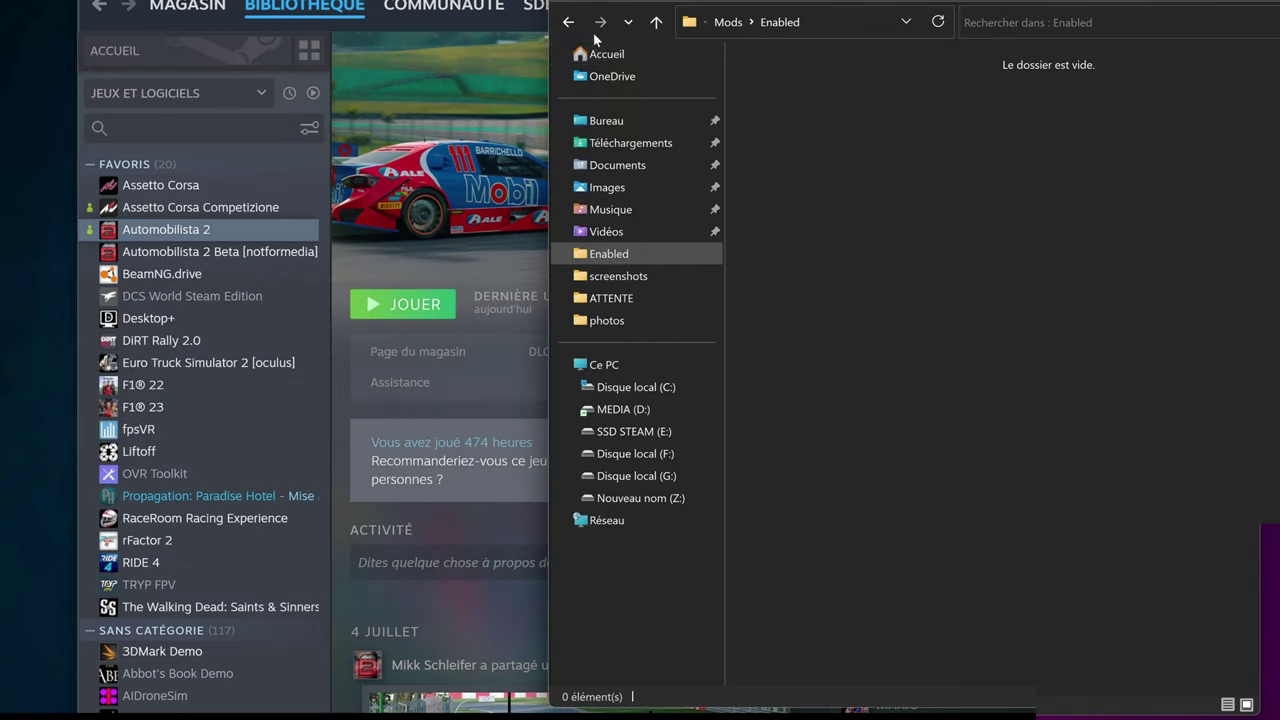
left_click(568, 22)
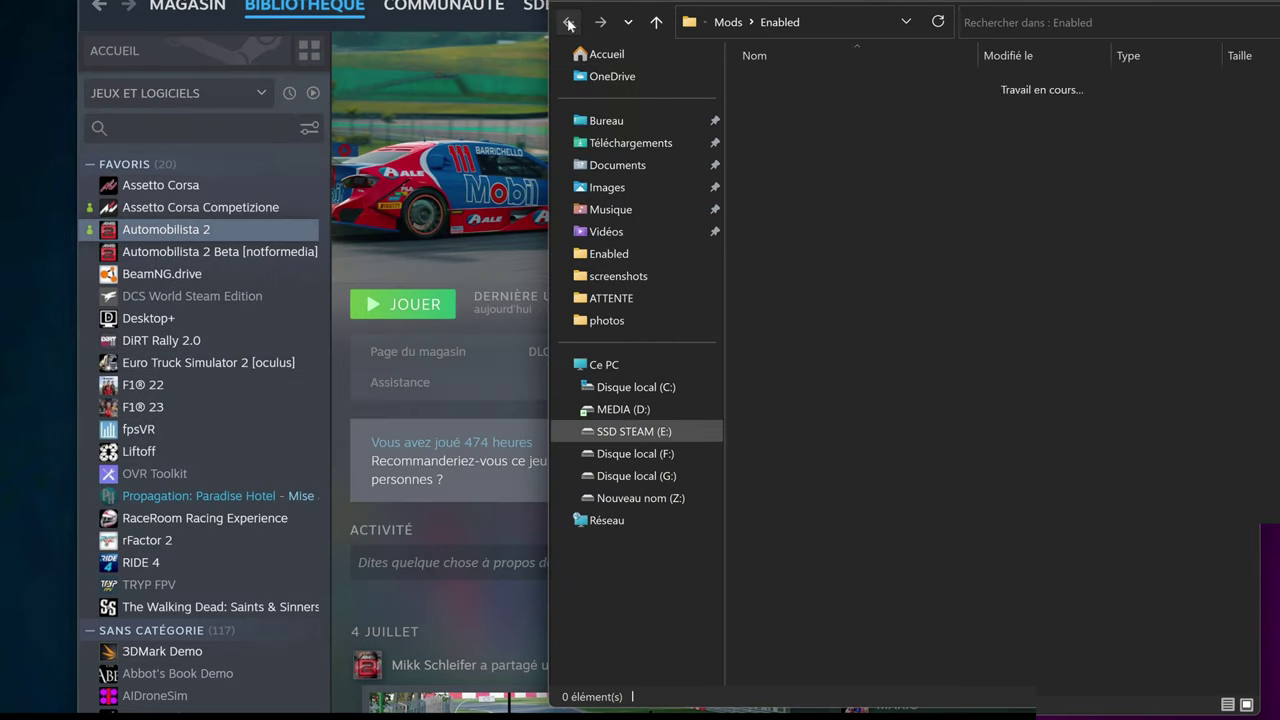
left_click(568, 22)
left_click(569, 22)
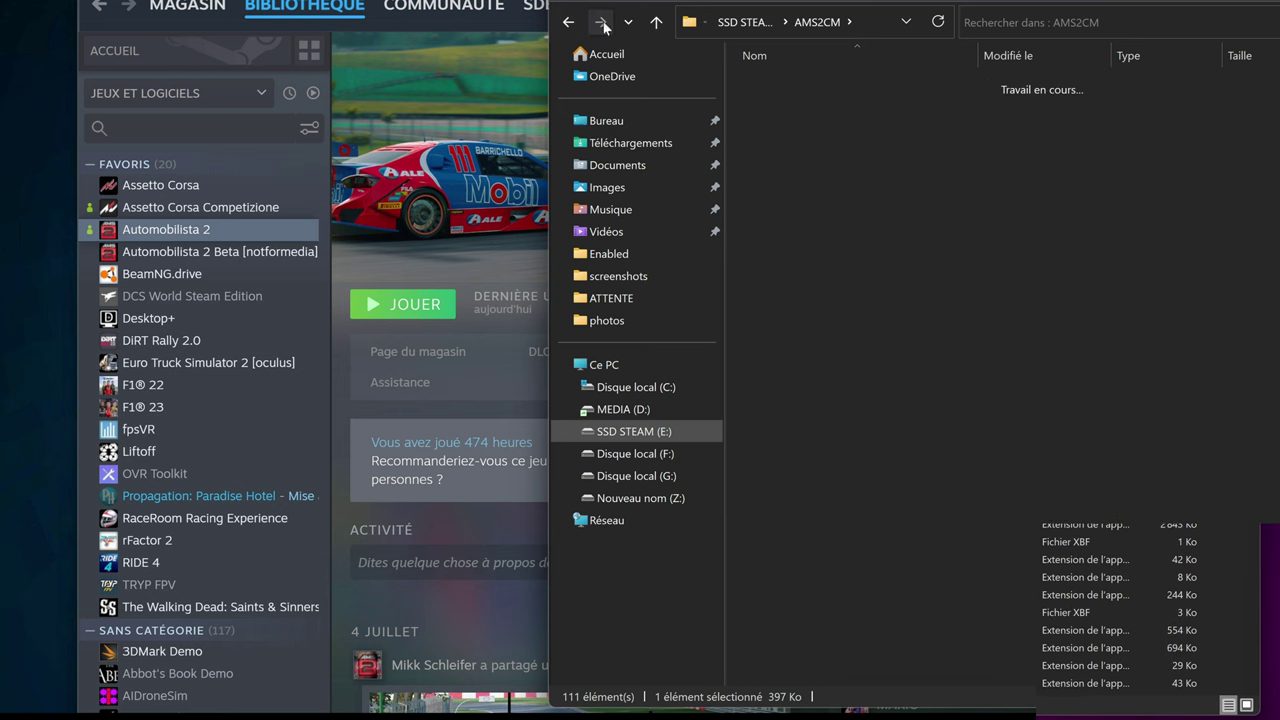
double_click(776, 83)
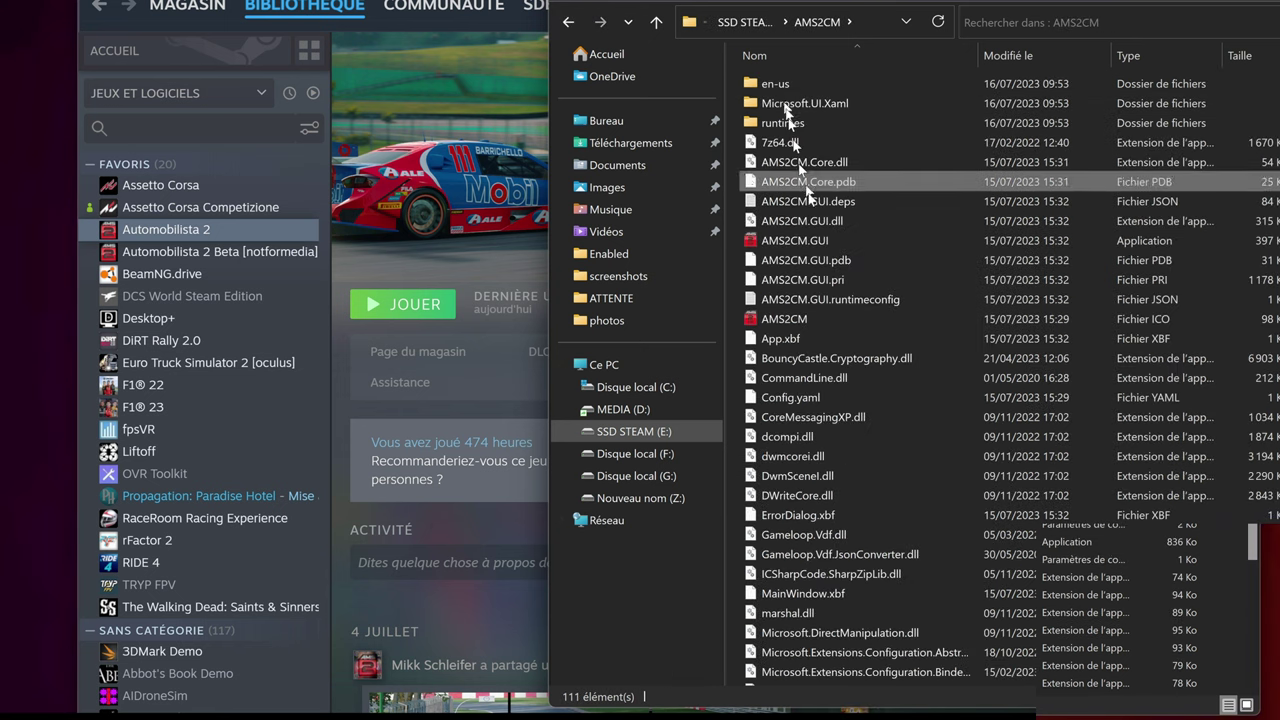
double_click(790, 318)
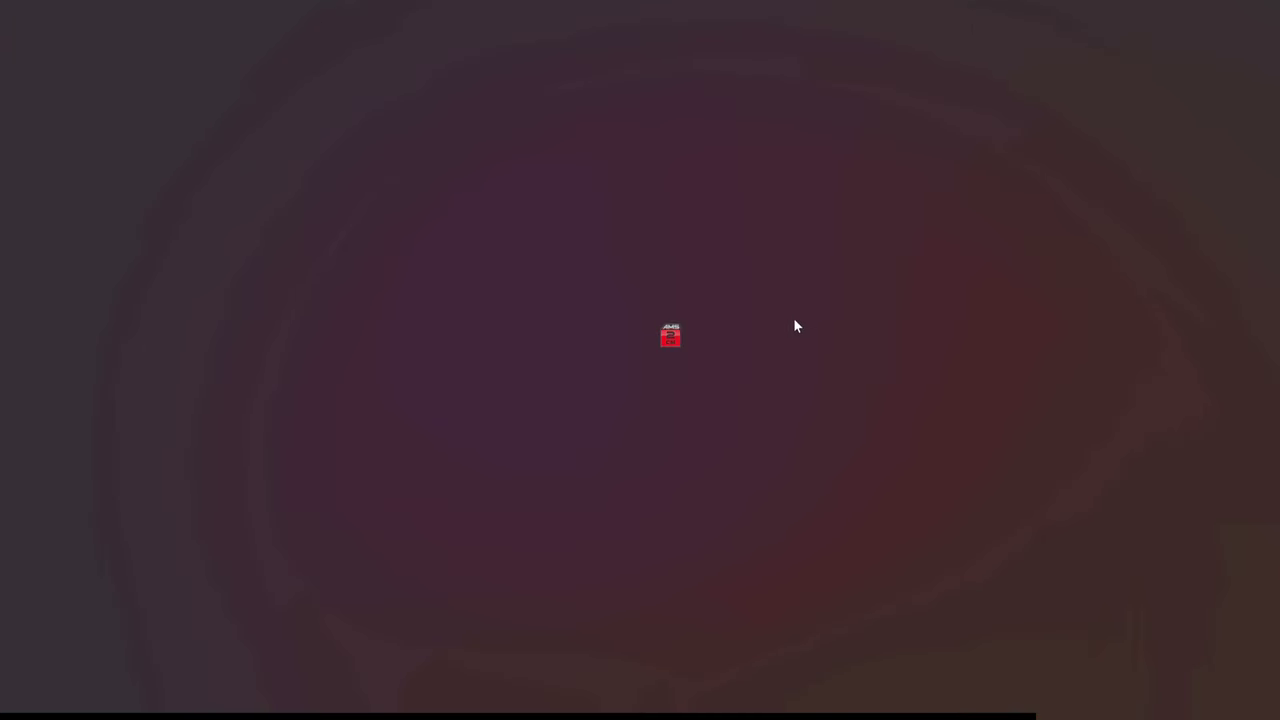
left_click(1268, 12)
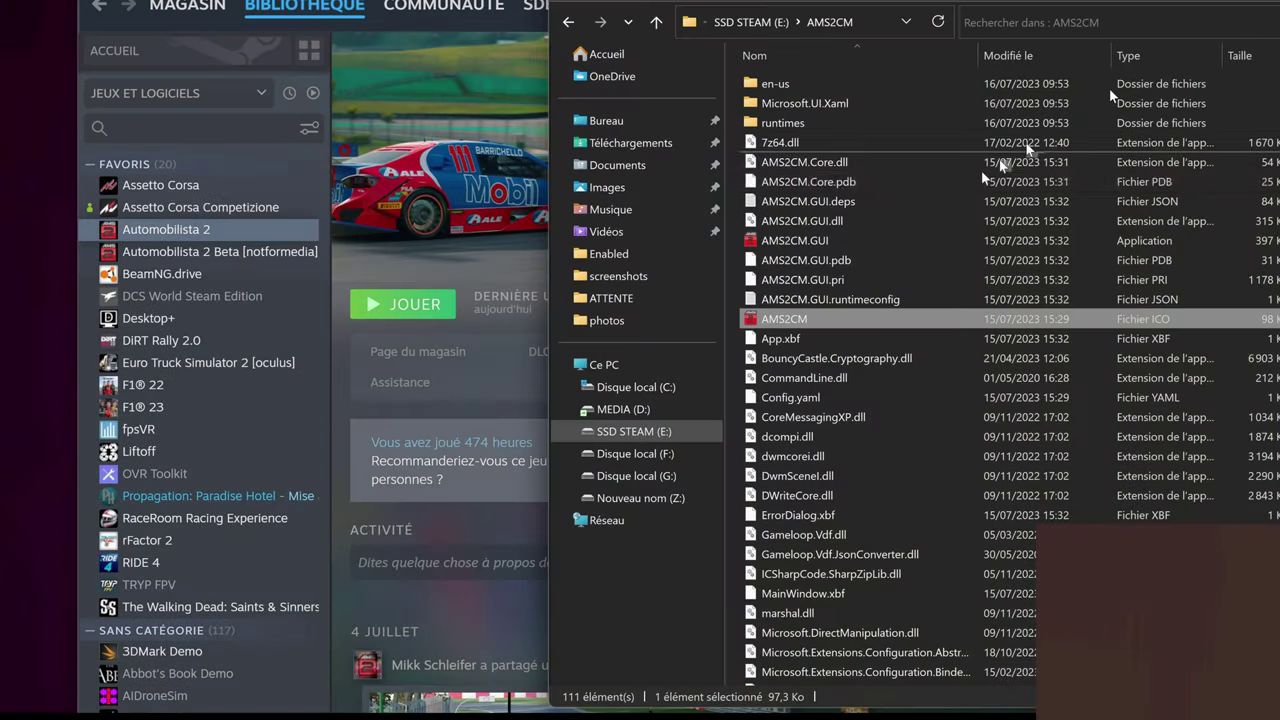
double_click(860, 240)
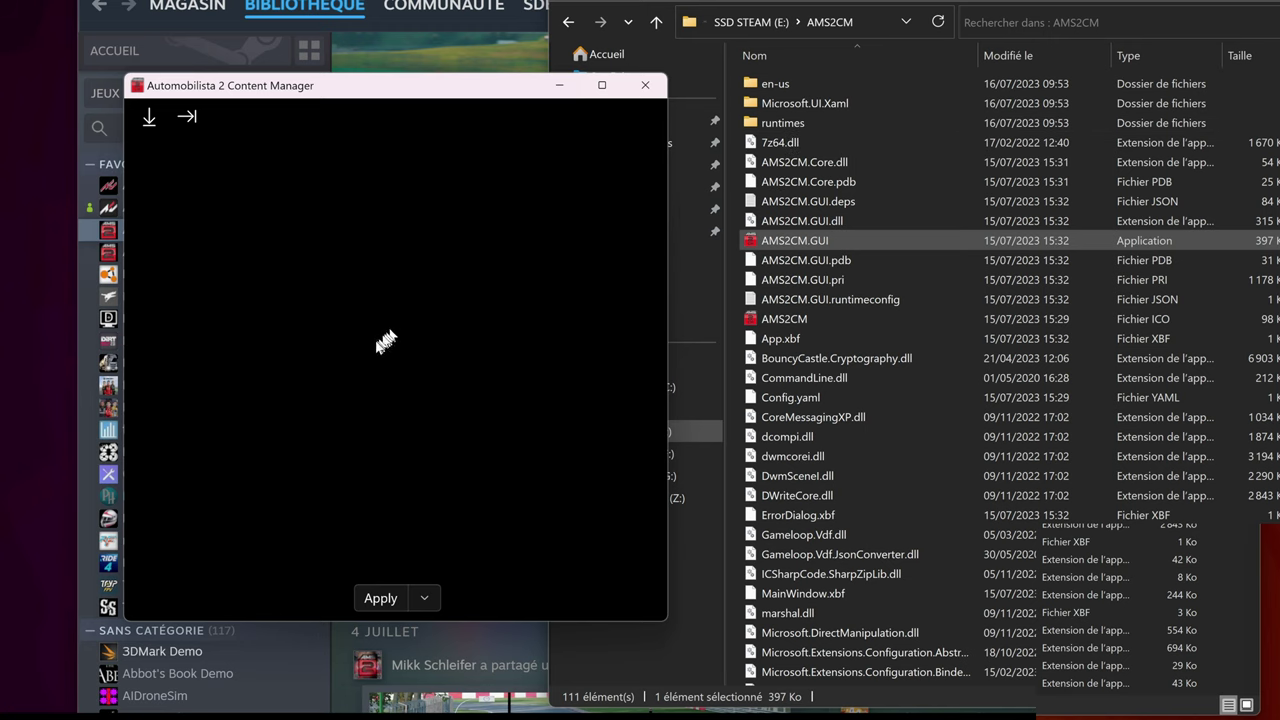
Step: Add all the mod archives from the Mods\ATTENTE folder to Automobilista 2 Content Manager
left_click_drag(512, 84, 400, 24)
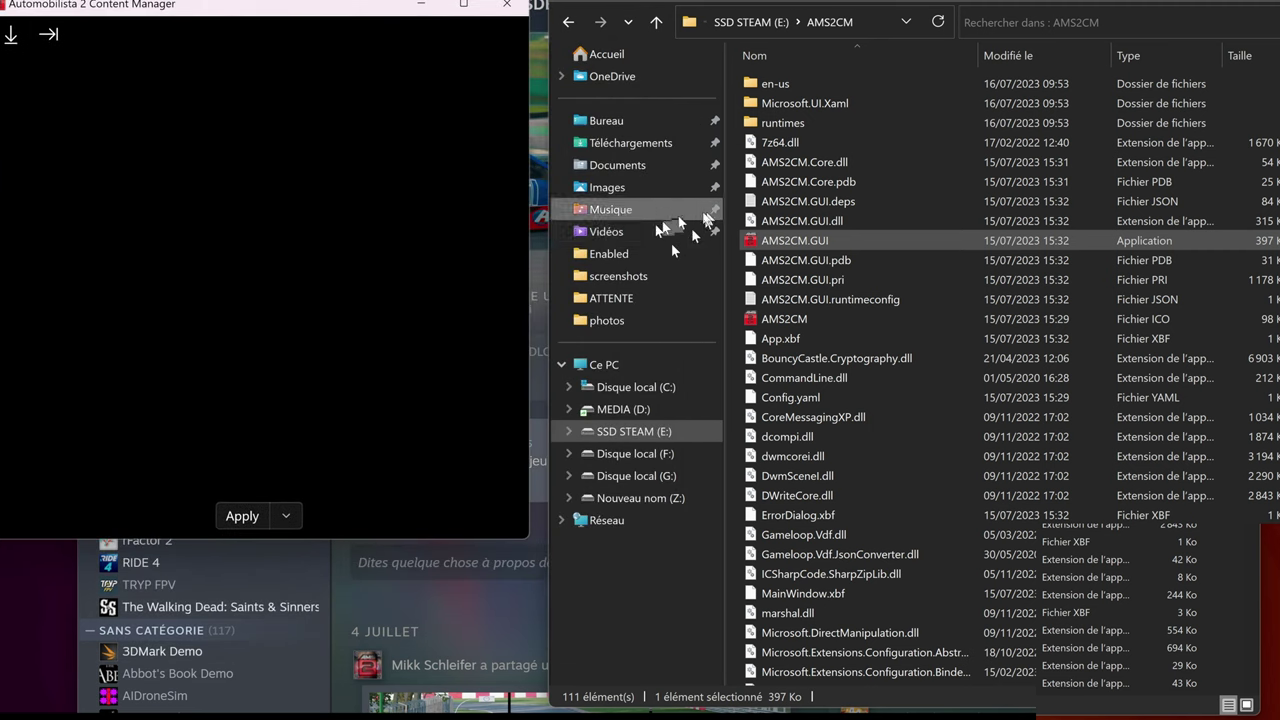
left_click(578, 305)
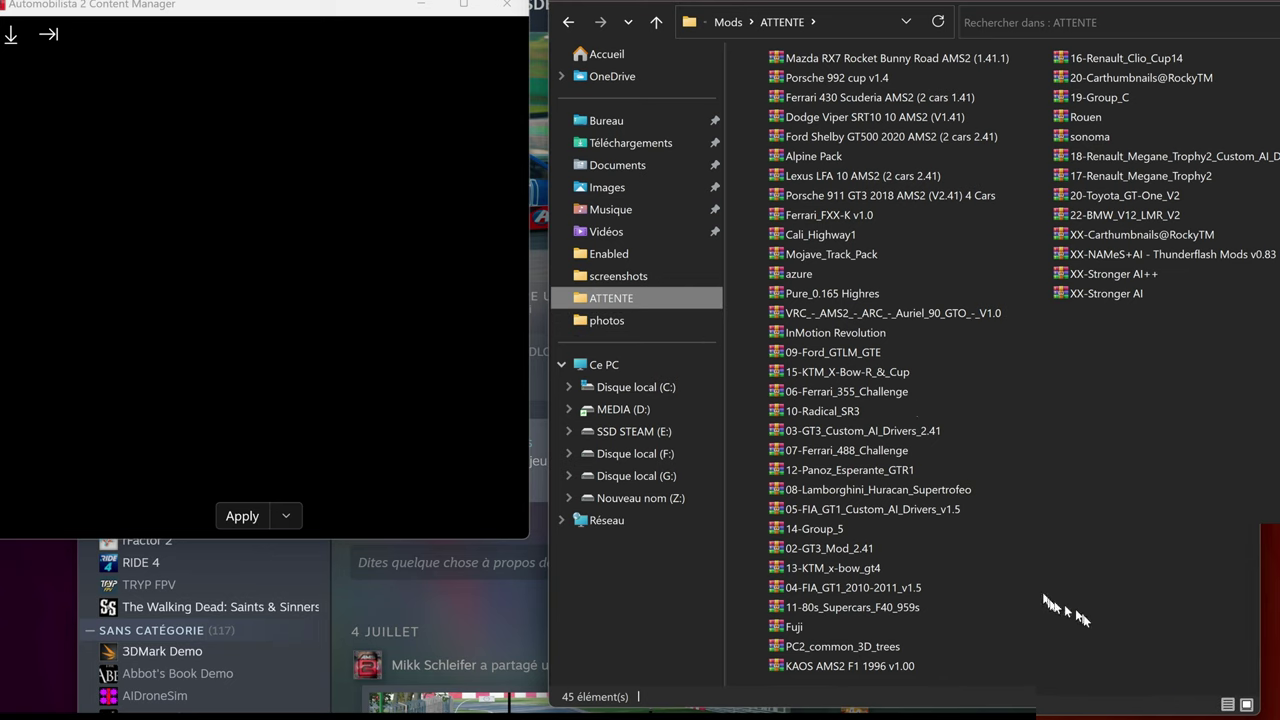
left_click_drag(1227, 677, 753, 57)
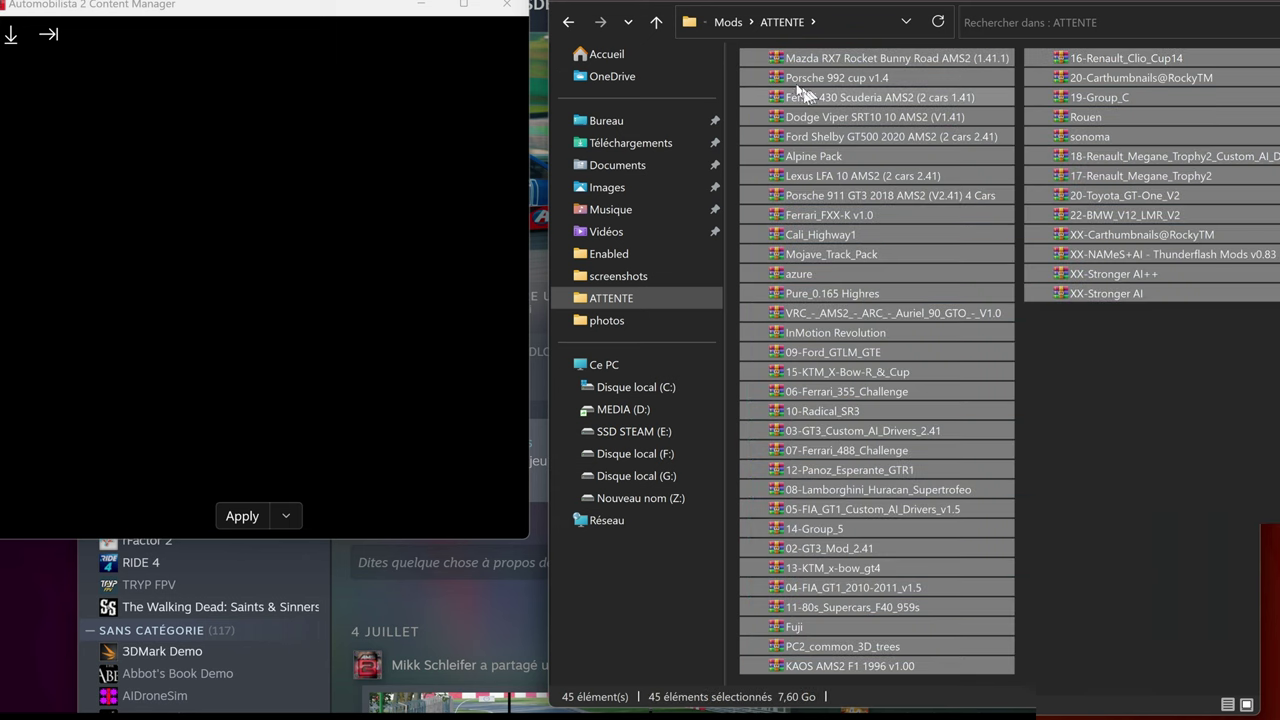
left_click_drag(800, 92, 211, 190)
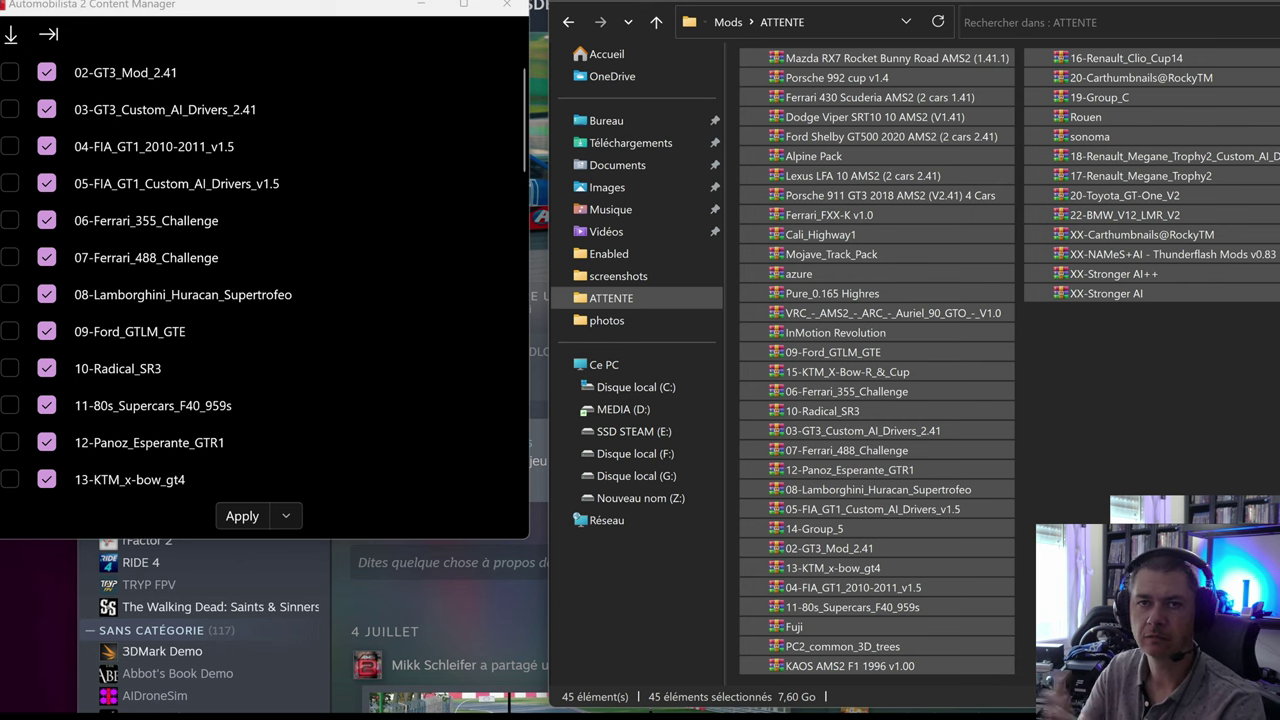
Step: Check the list of added mods in Content Manager, apply their installation and close the progress dialog
scroll(134, 291, "down", 15)
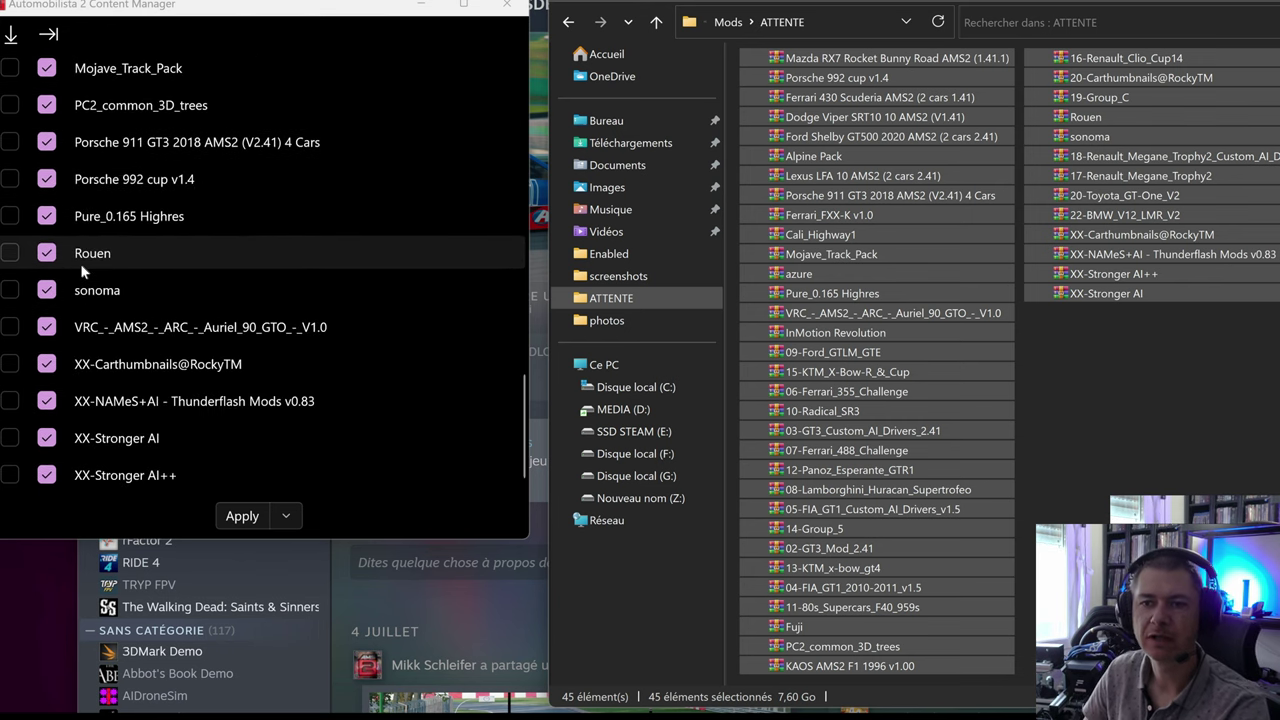
scroll(80, 263, "up", 15)
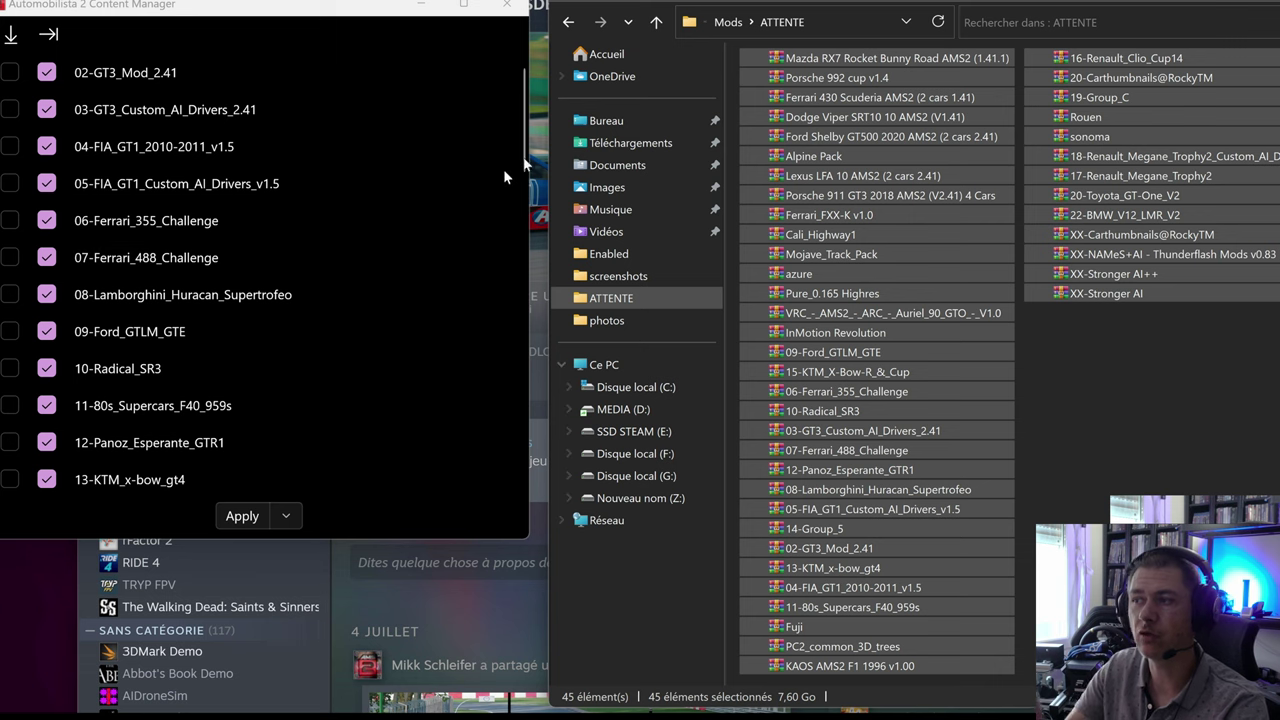
left_click(240, 516)
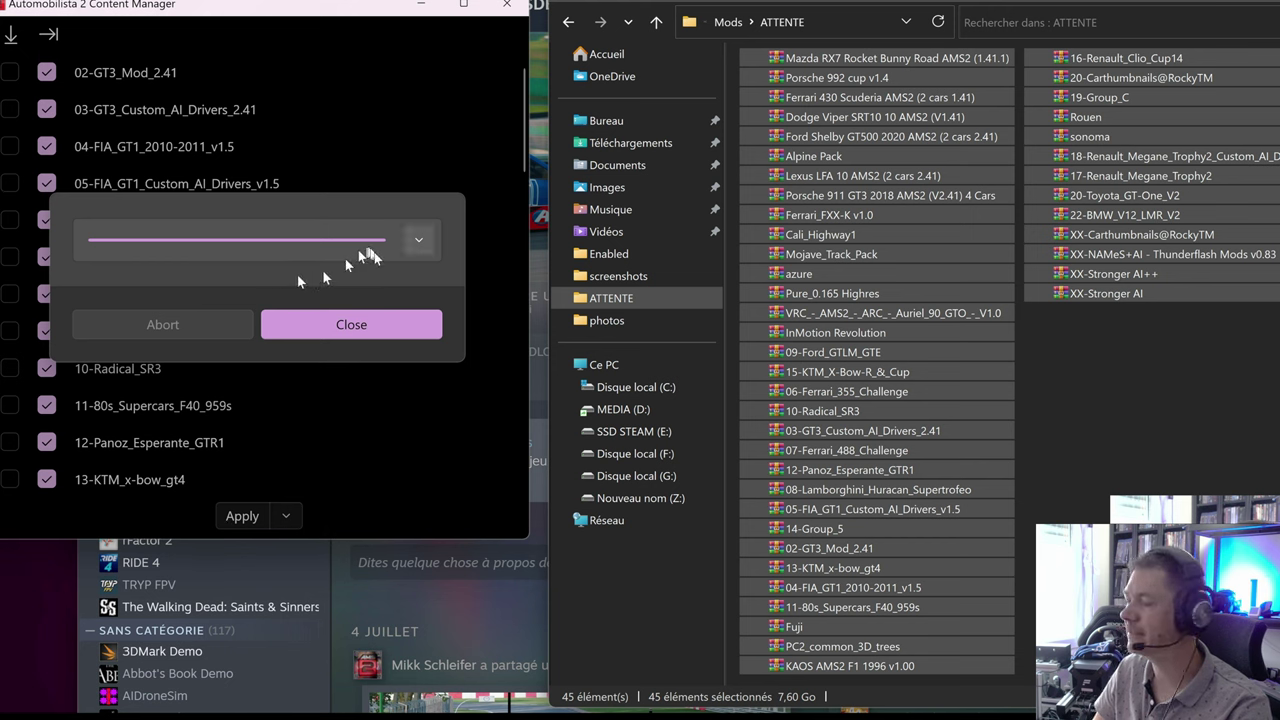
left_click(405, 324)
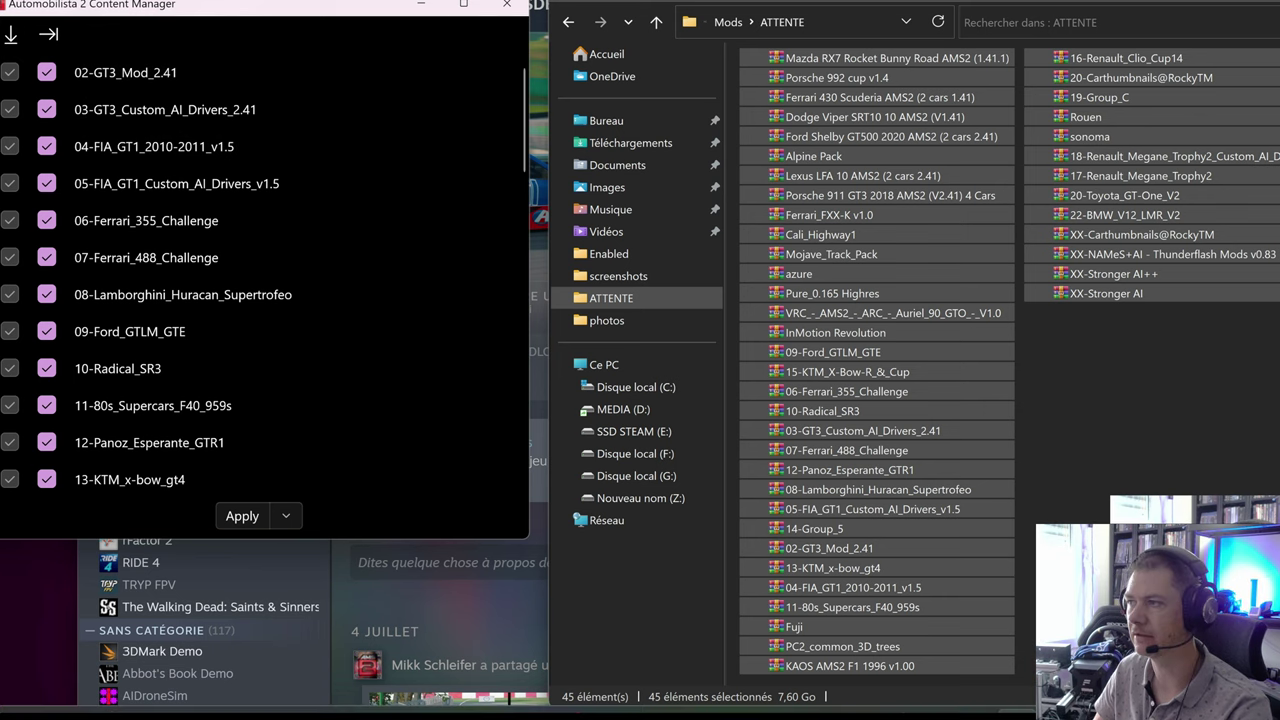
Step: Switch to Steam and launch Automobilista 2 with the "Jouer à Automobilista 2" option
left_click(440, 600)
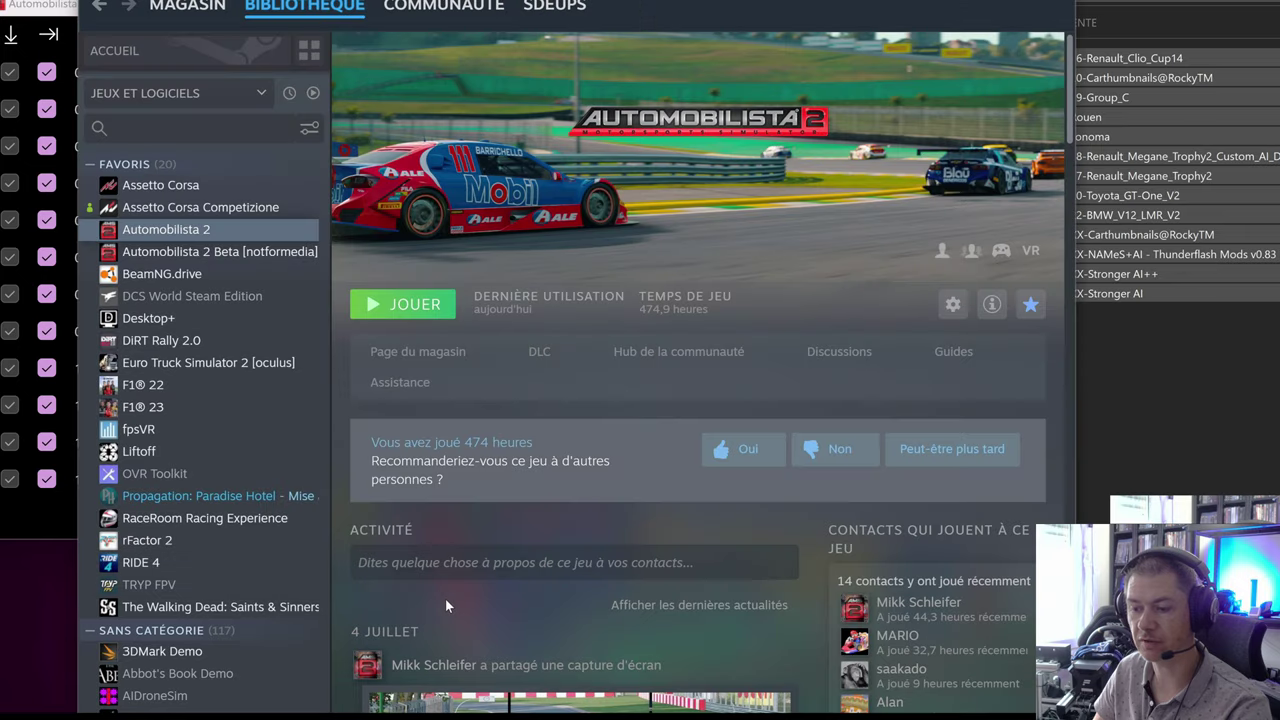
left_click(418, 305)
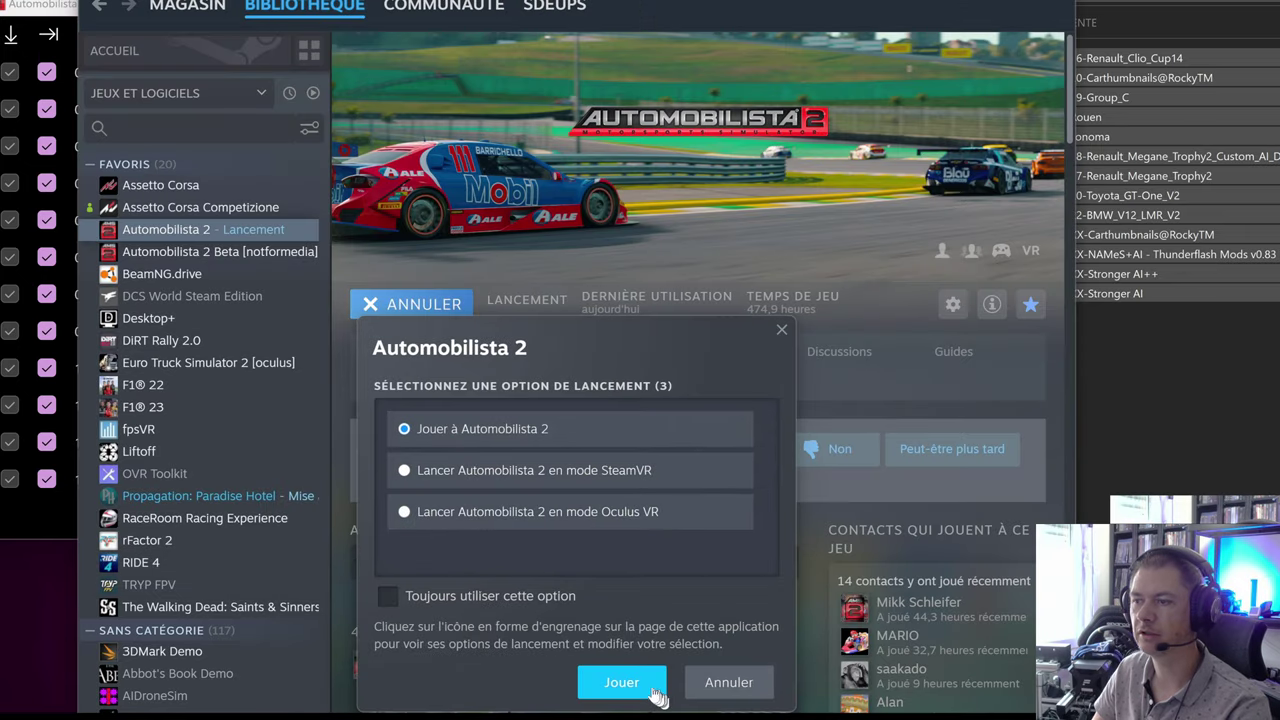
left_click(652, 686)
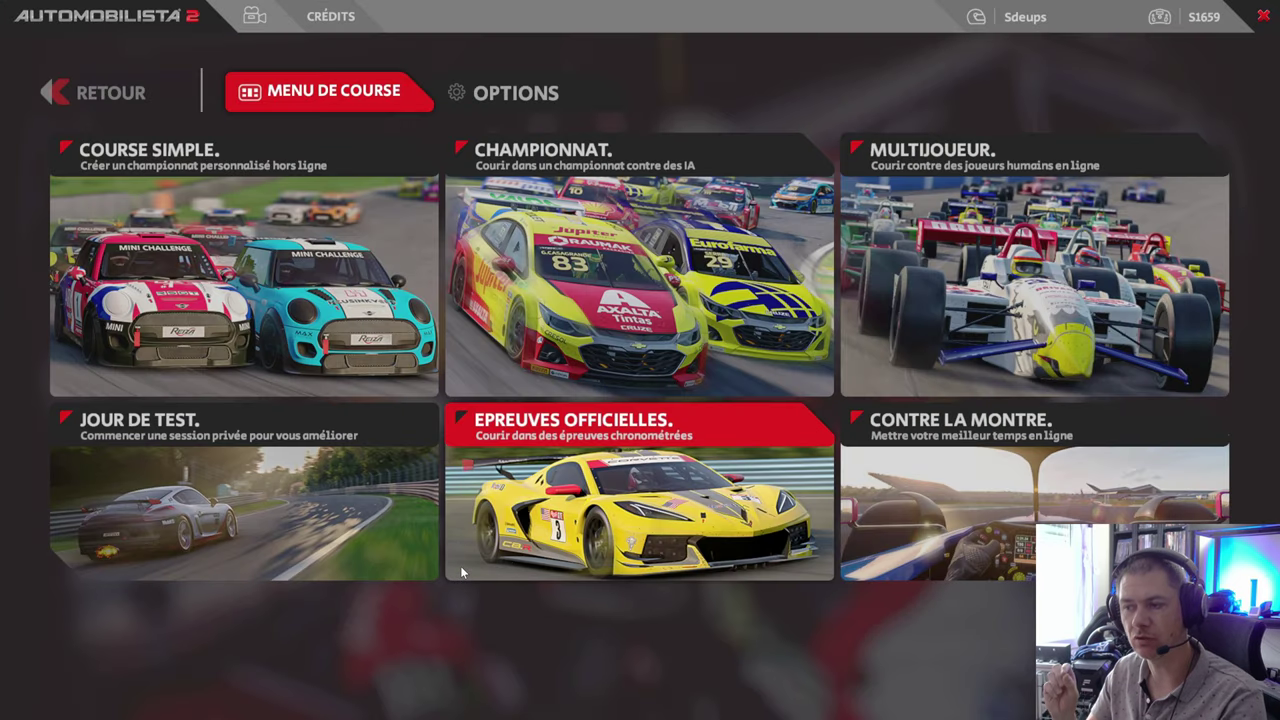
Step: Open the vehicle selection of a single race and examine the alphabetical class list, including the GT3, 80s supercars and Alpine Cup classes
left_click(90, 256)
left_click(400, 395)
left_click(335, 175)
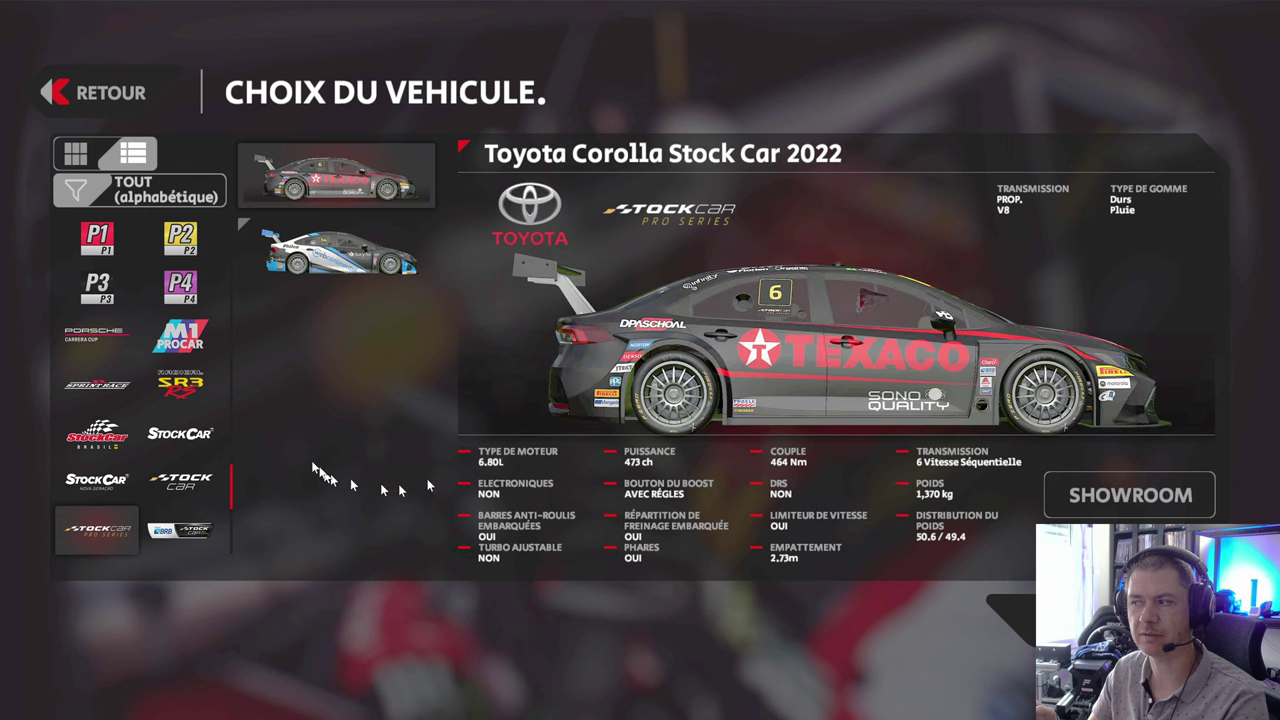
scroll(140, 432, "up", 10)
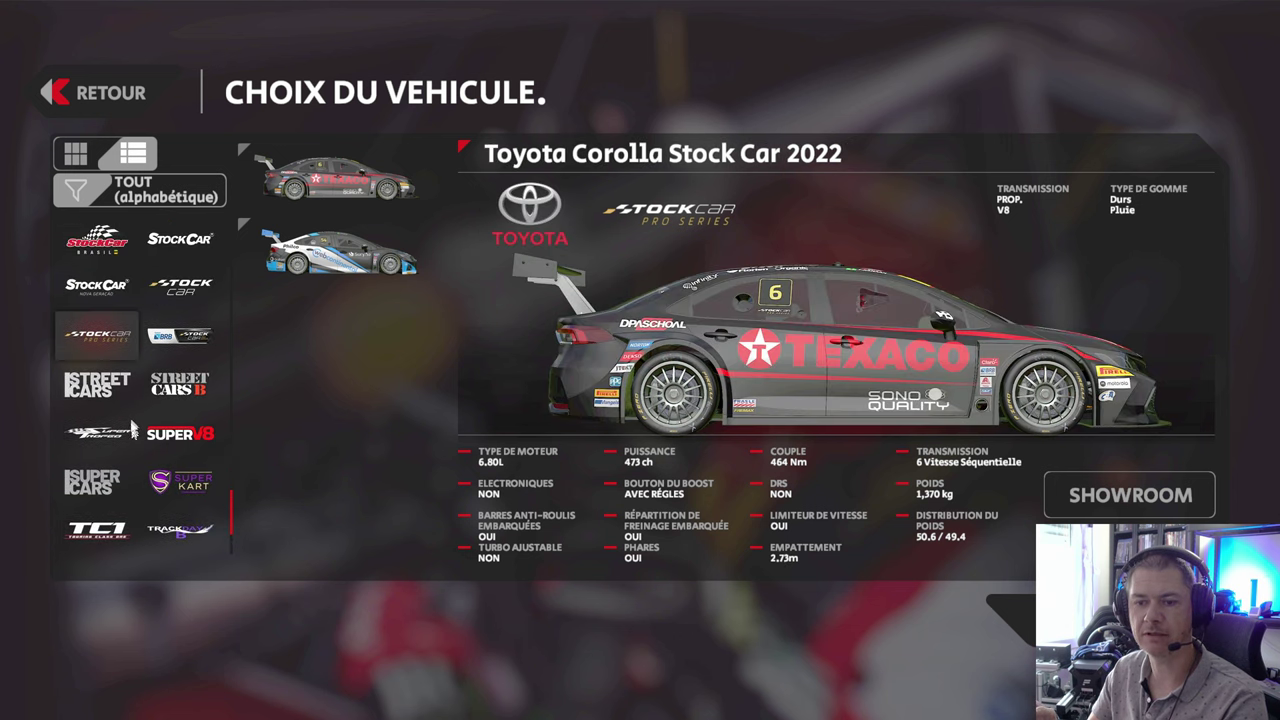
scroll(128, 433, "up", 4)
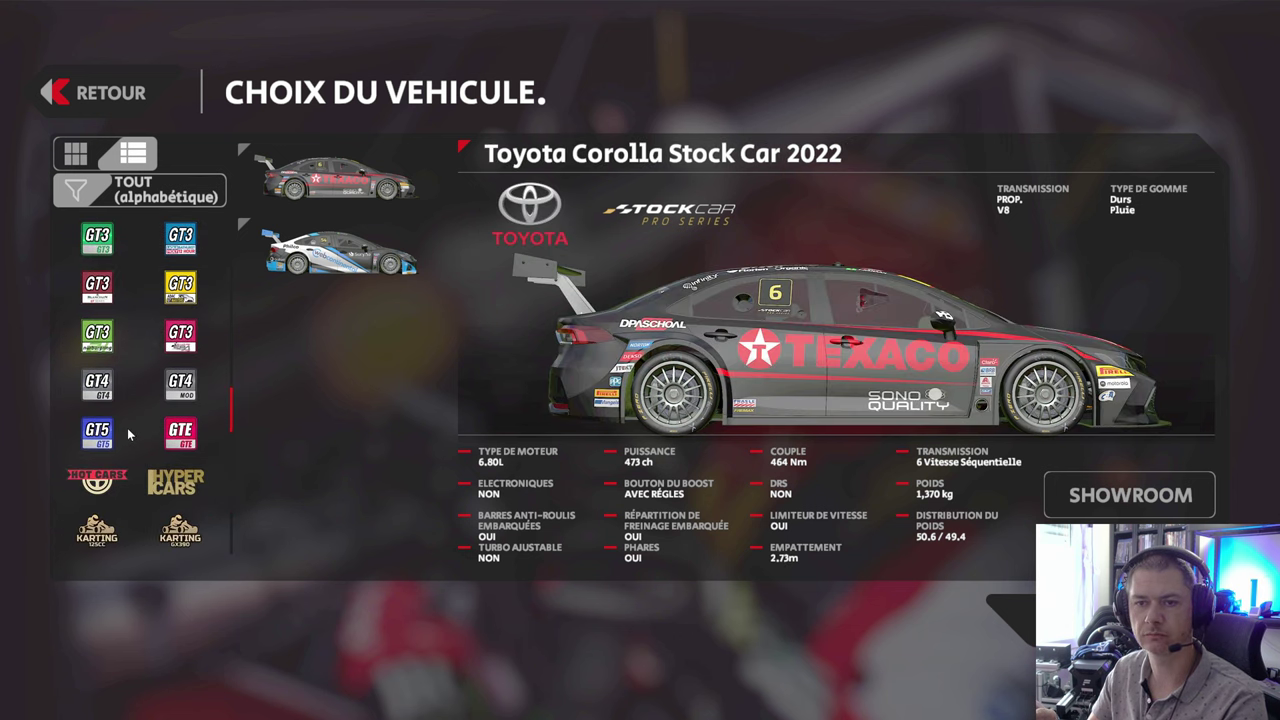
left_click(105, 290)
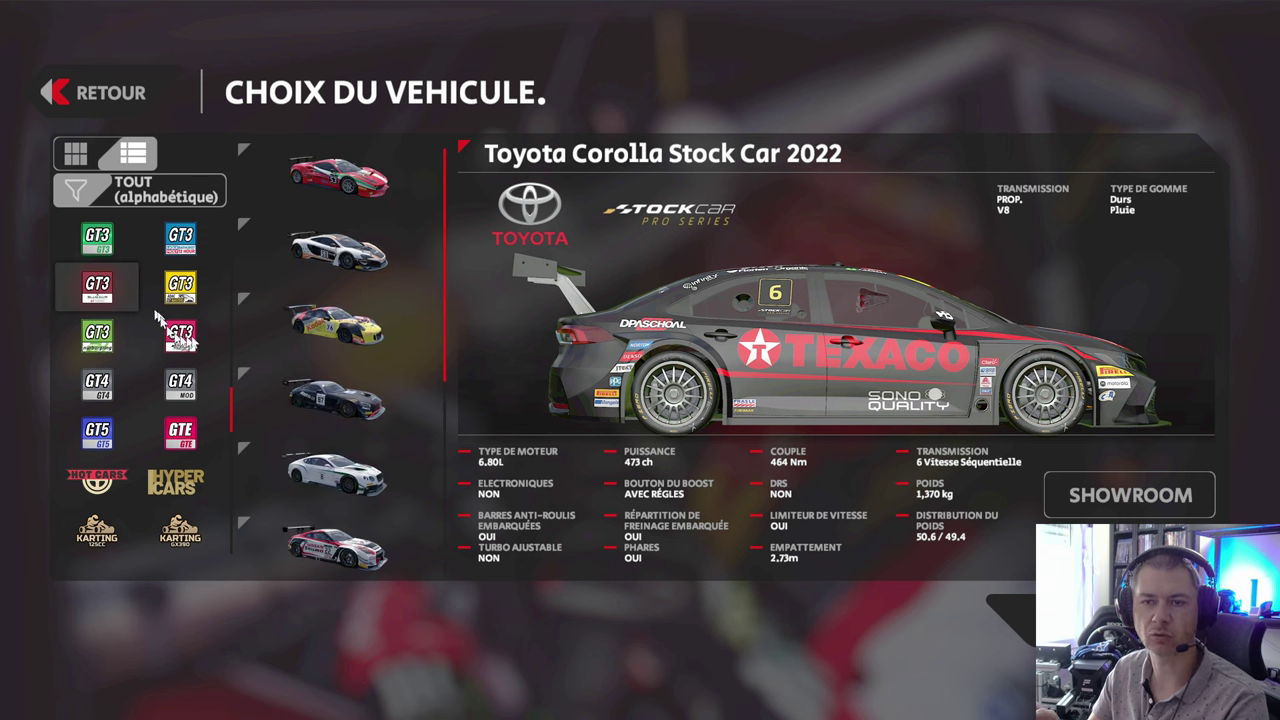
scroll(150, 312, "up", 5)
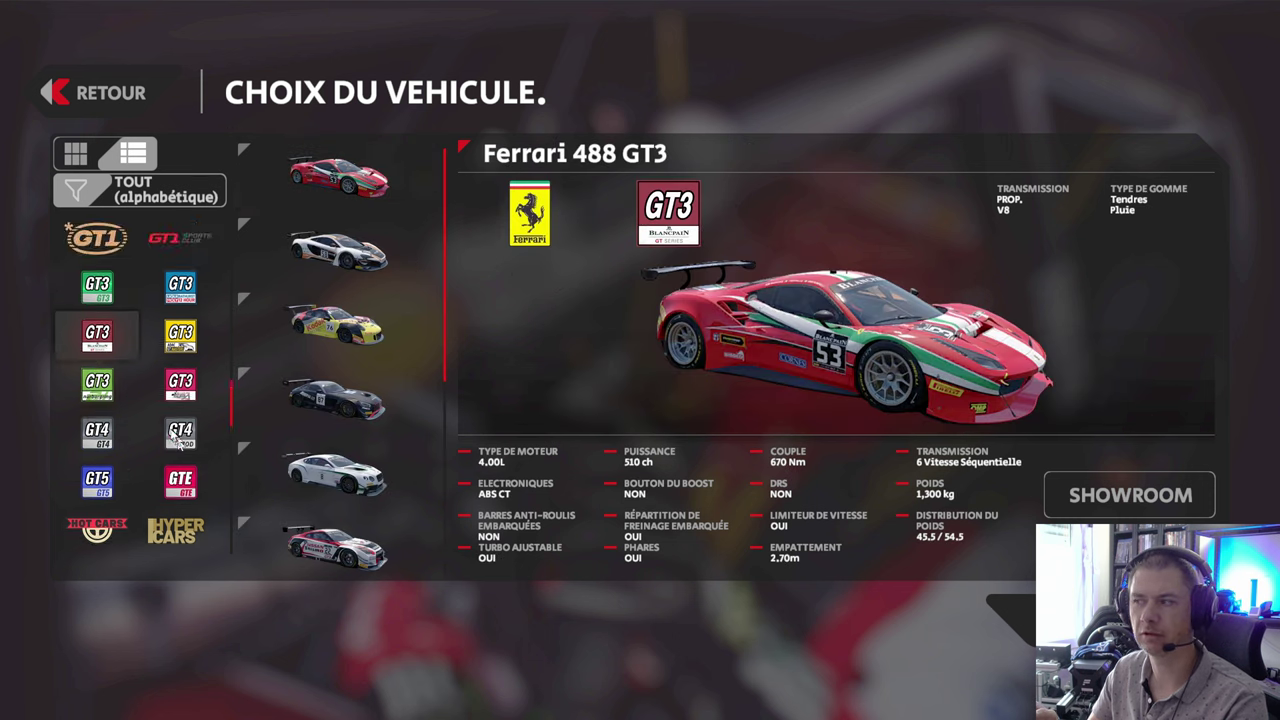
scroll(150, 310, "up", 8)
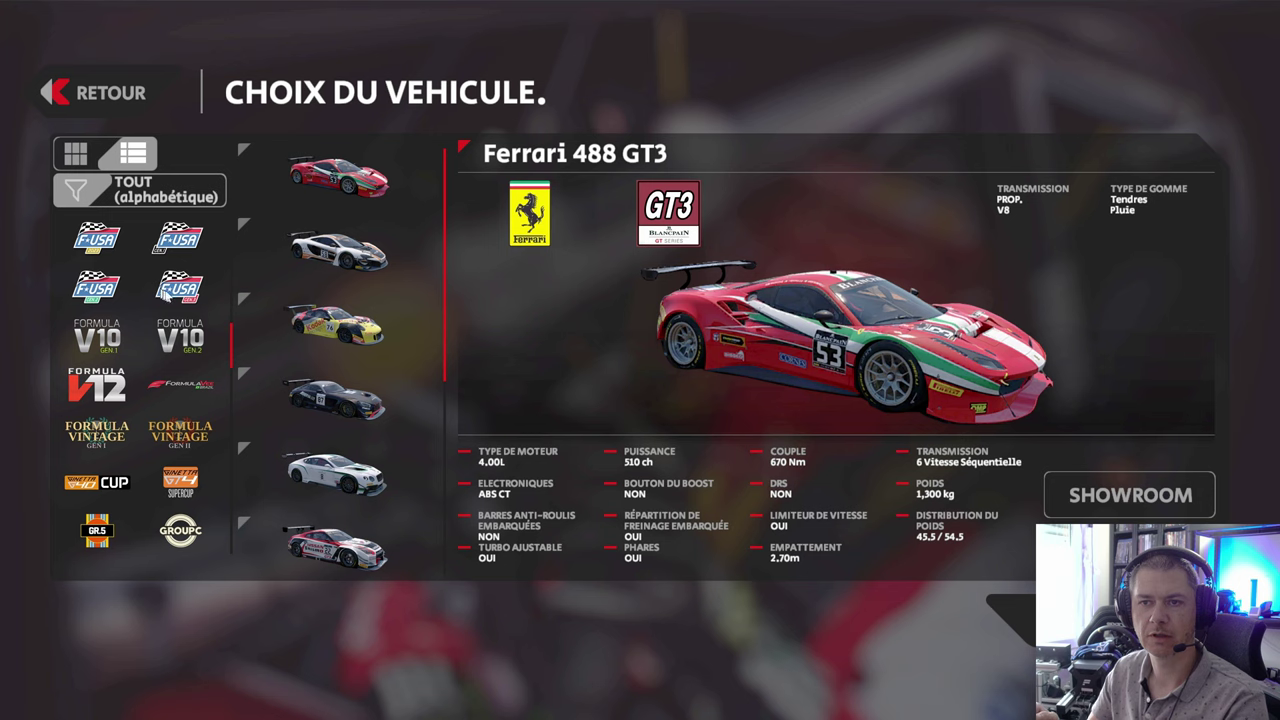
scroll(160, 313, "up", 5)
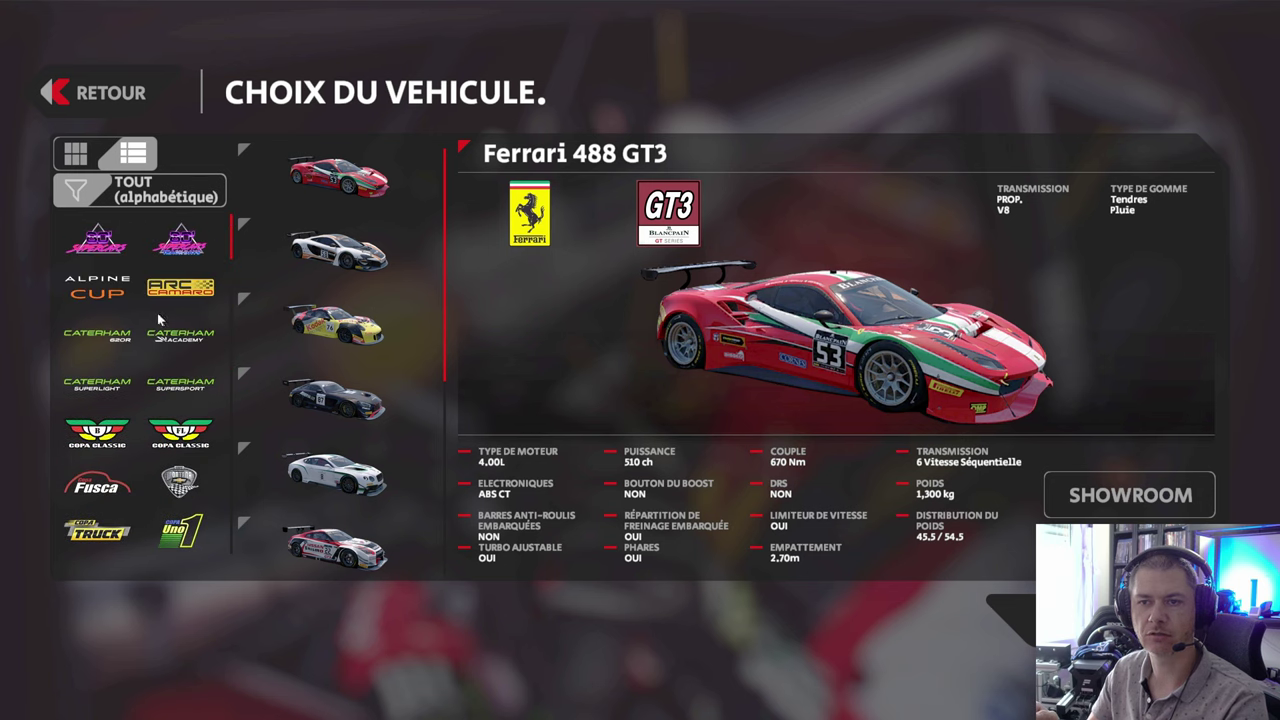
left_click(96, 254)
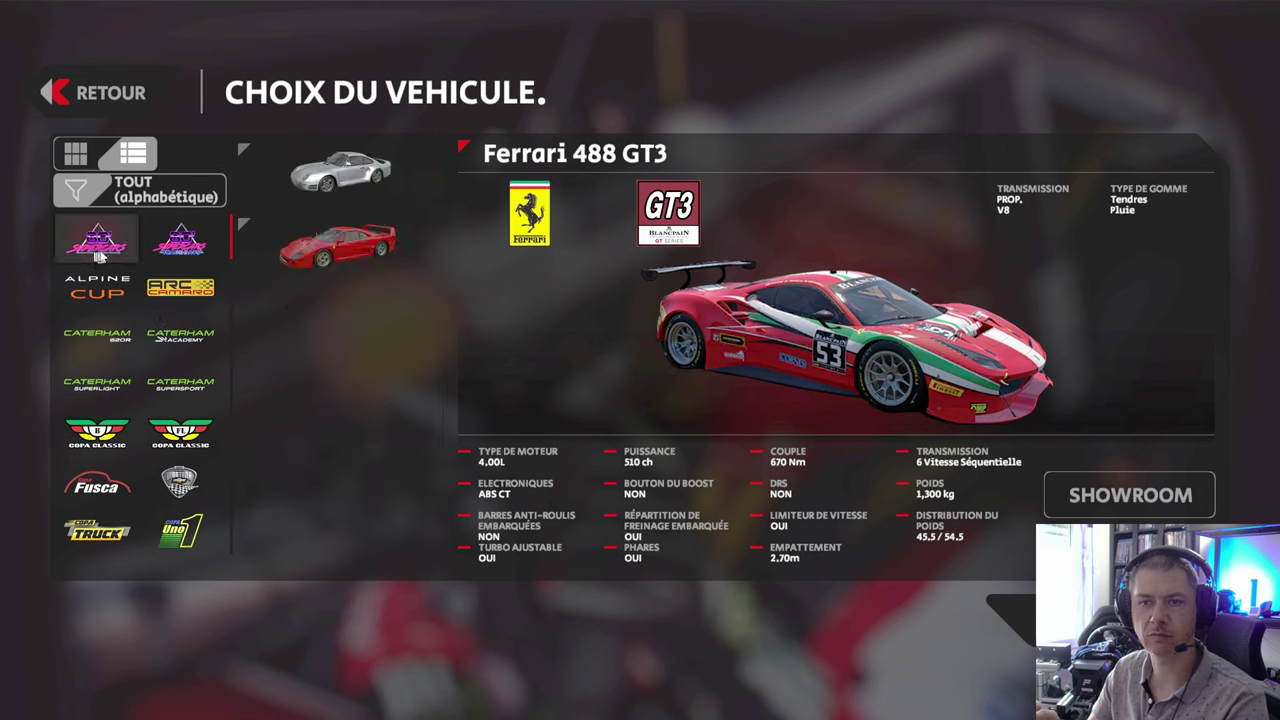
left_click(114, 292)
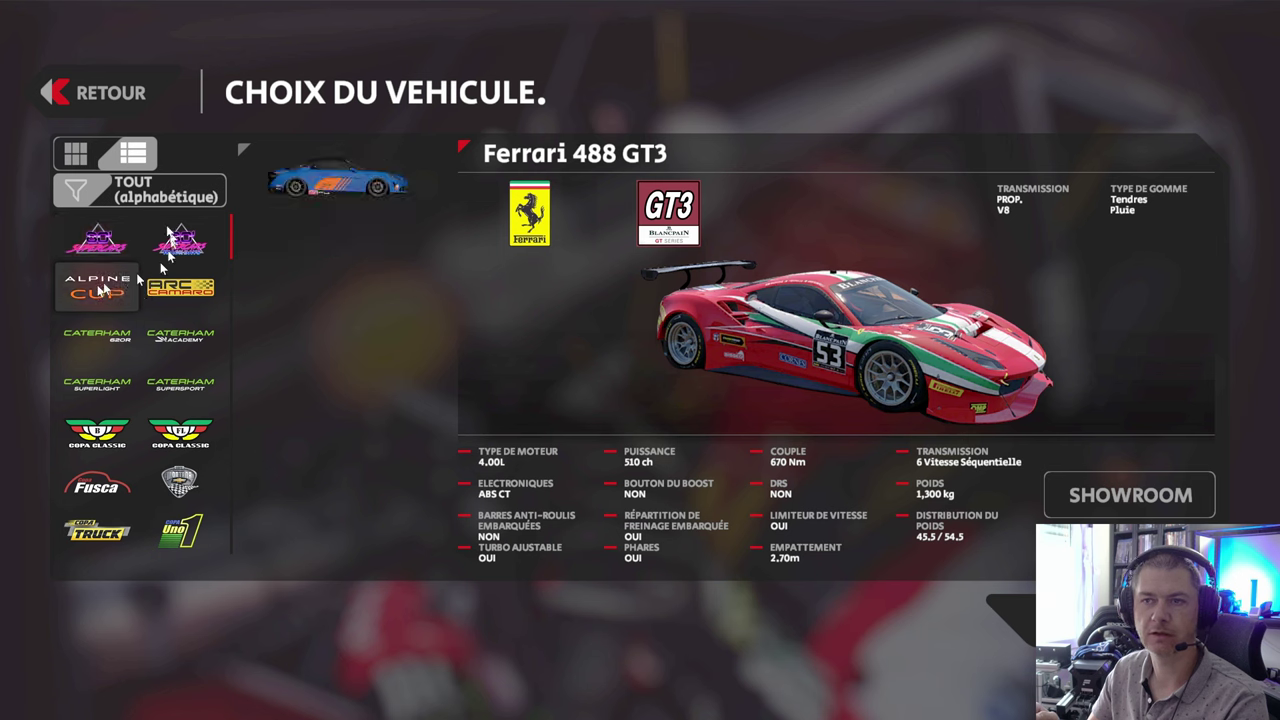
Step: Look through the vehicle classes under each category filter, from Série brésilienne through to TOUT (alphabétique)
left_click(128, 199)
left_click(128, 199)
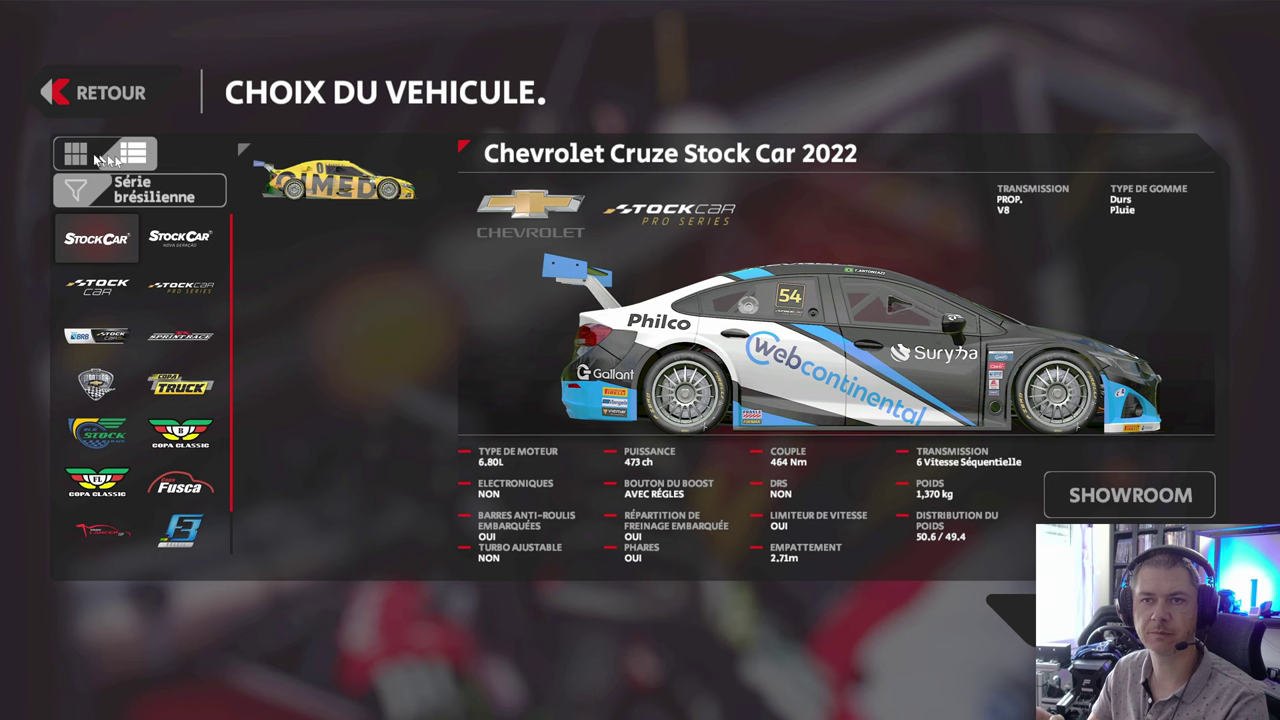
left_click(98, 158)
left_click(100, 160)
left_click(100, 198)
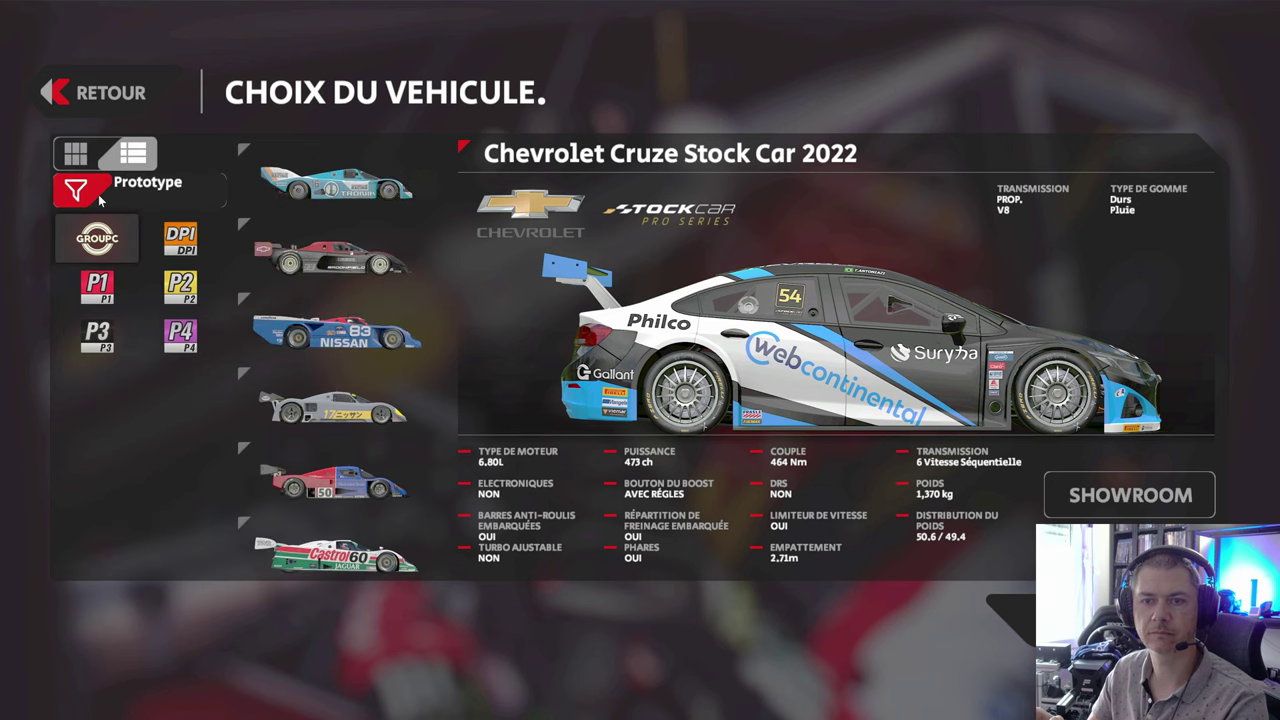
left_click(100, 198)
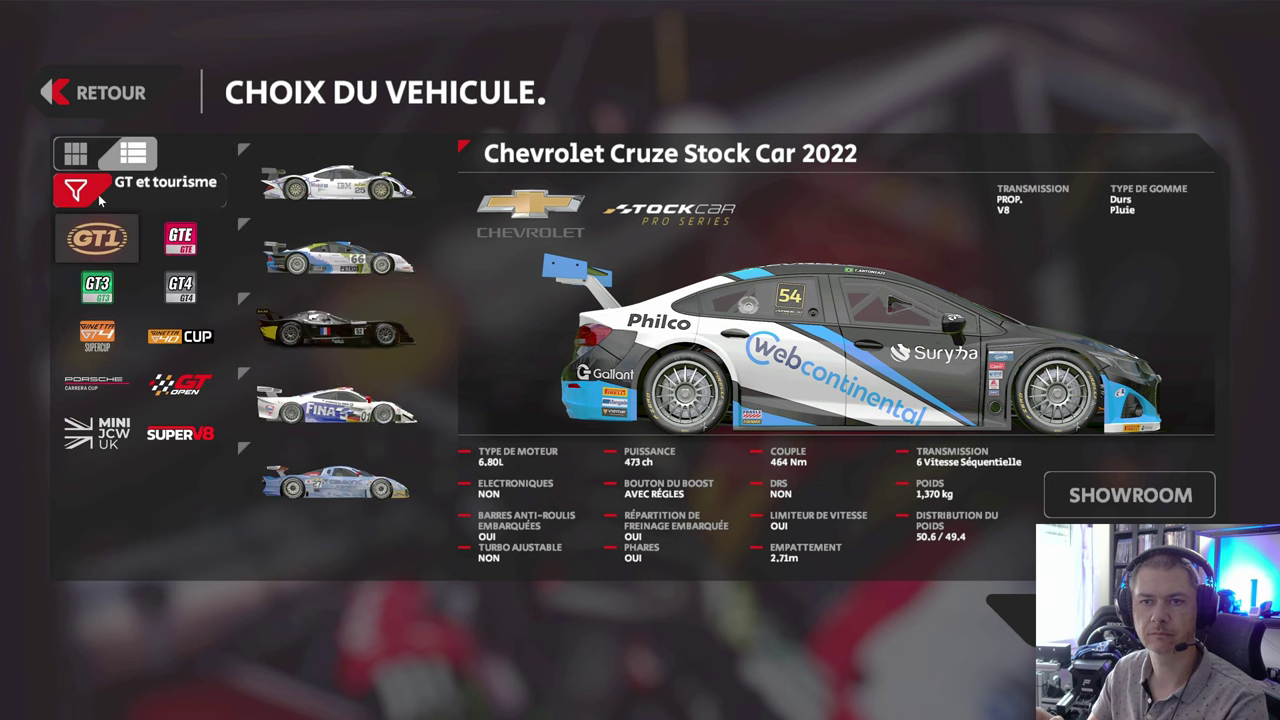
left_click(100, 198)
left_click(100, 198)
left_click(100, 198)
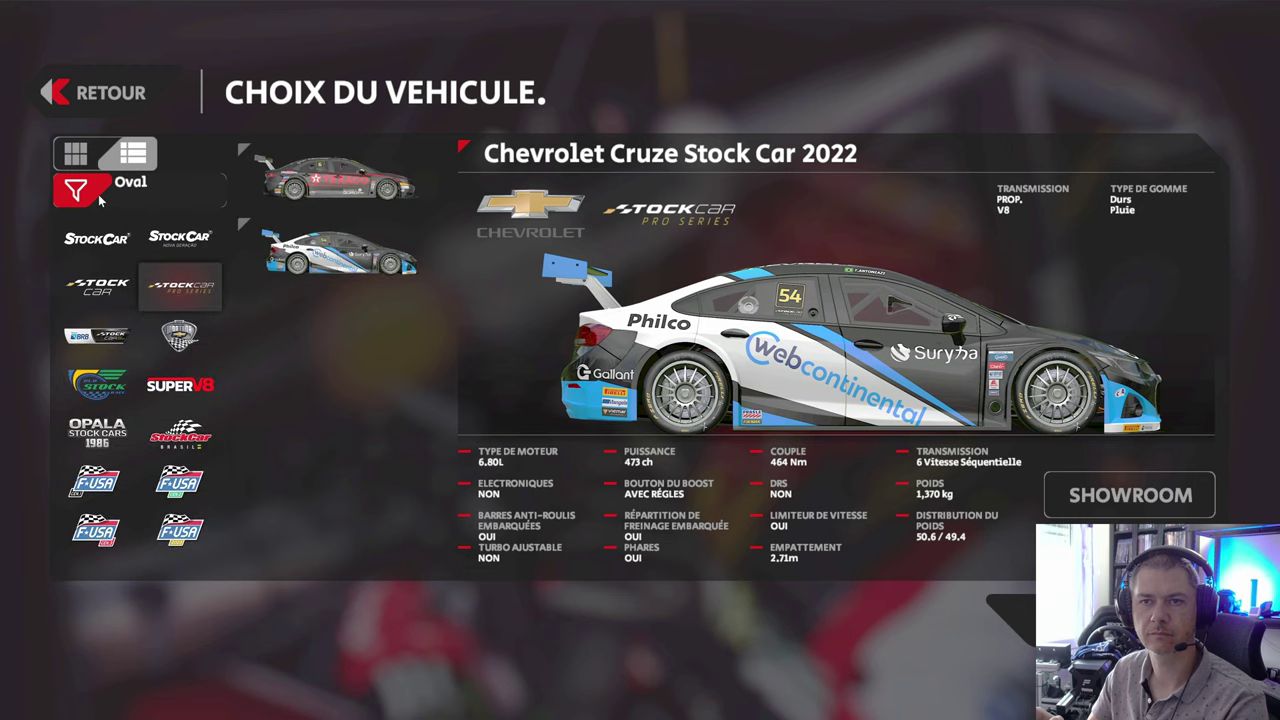
left_click(100, 198)
left_click(100, 198)
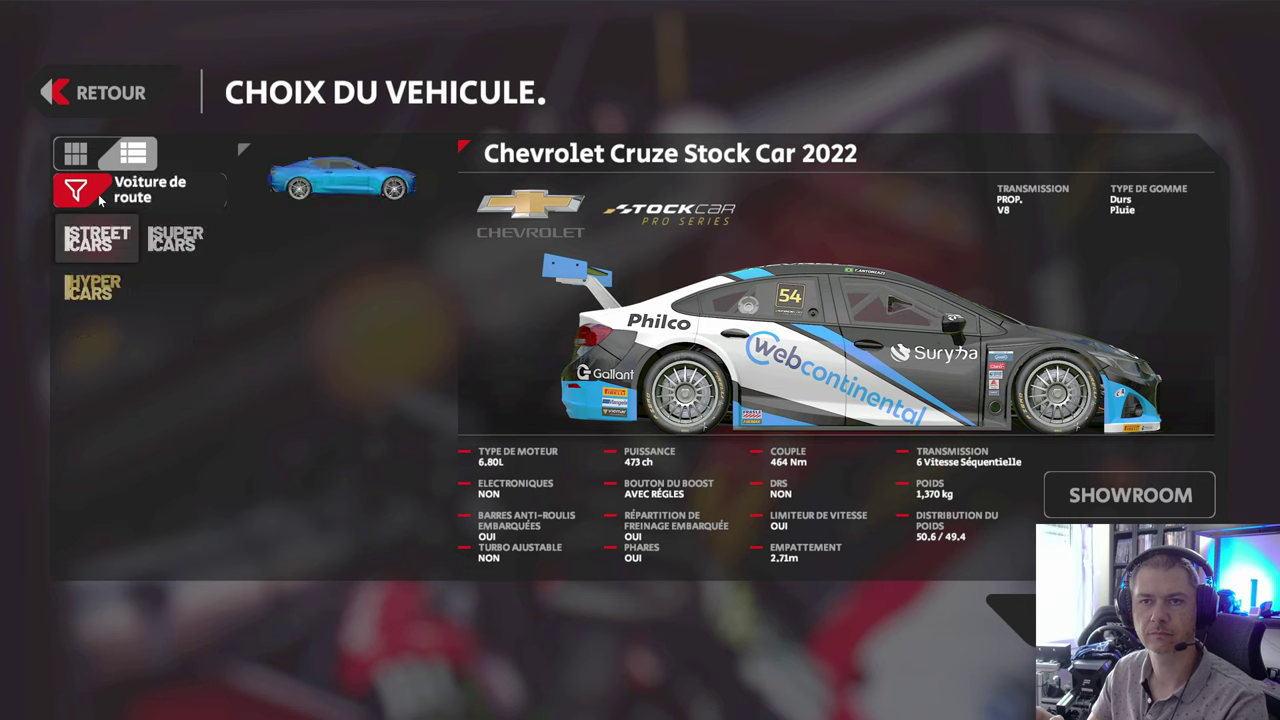
left_click(100, 198)
left_click(100, 199)
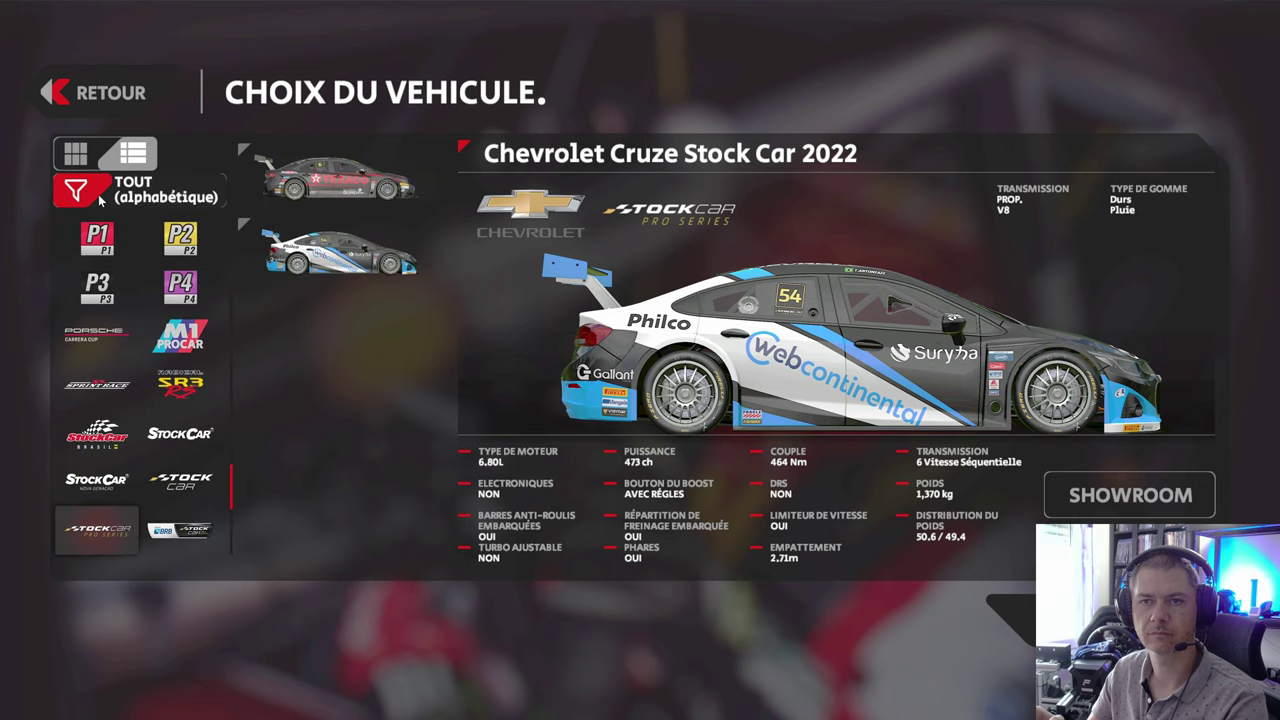
Step: Filter the vehicles by Tourisme historique and choose the BMW 2002 Turbo for the race
left_click(100, 200)
left_click(106, 198)
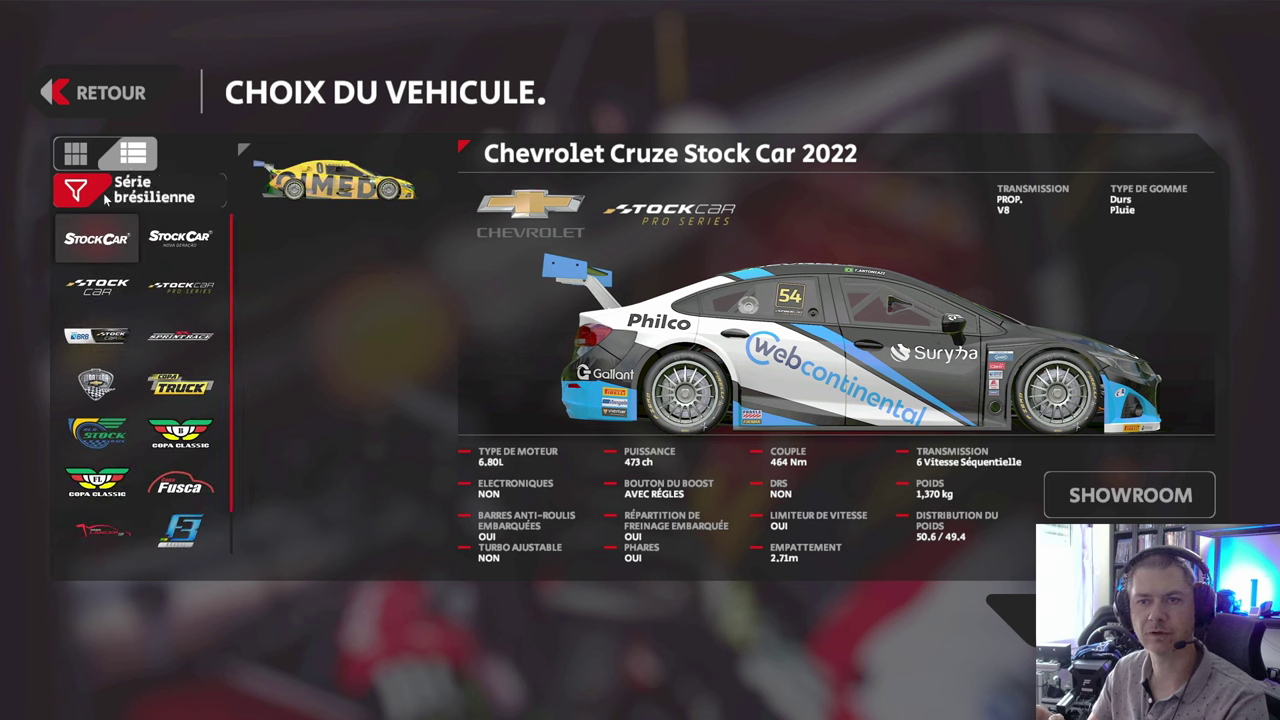
left_click(112, 196)
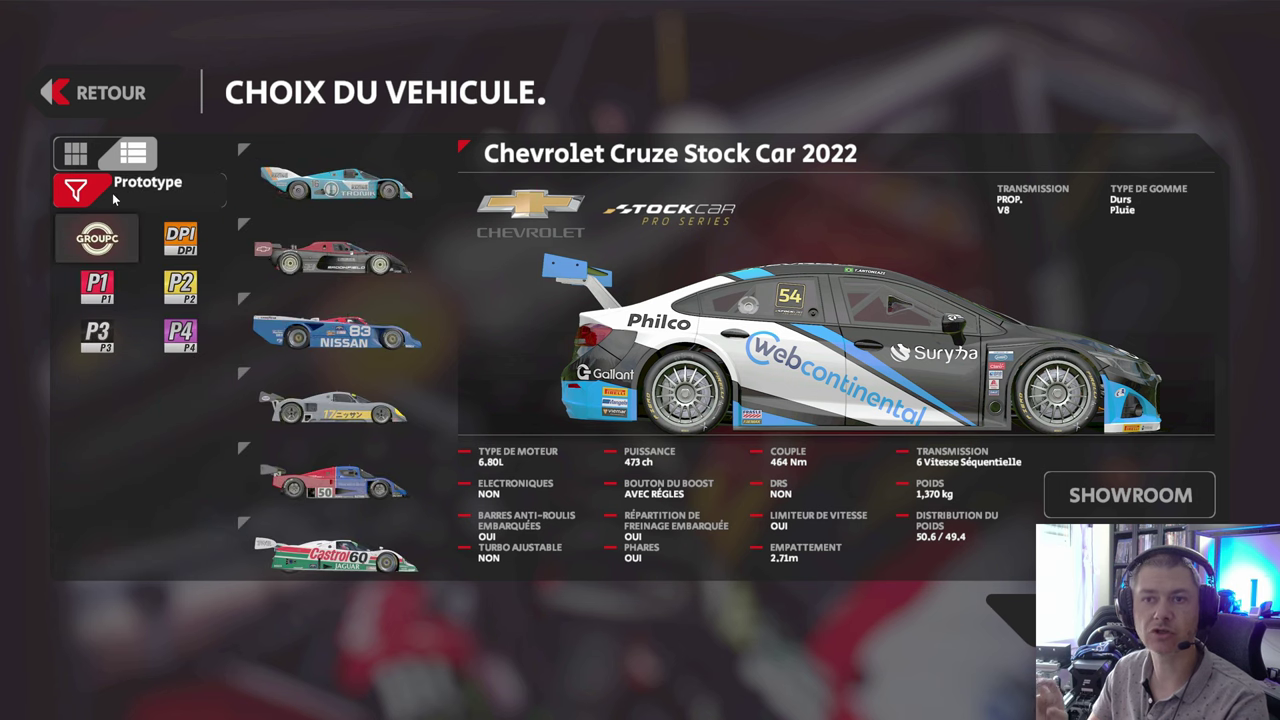
left_click(112, 194)
left_click(113, 196)
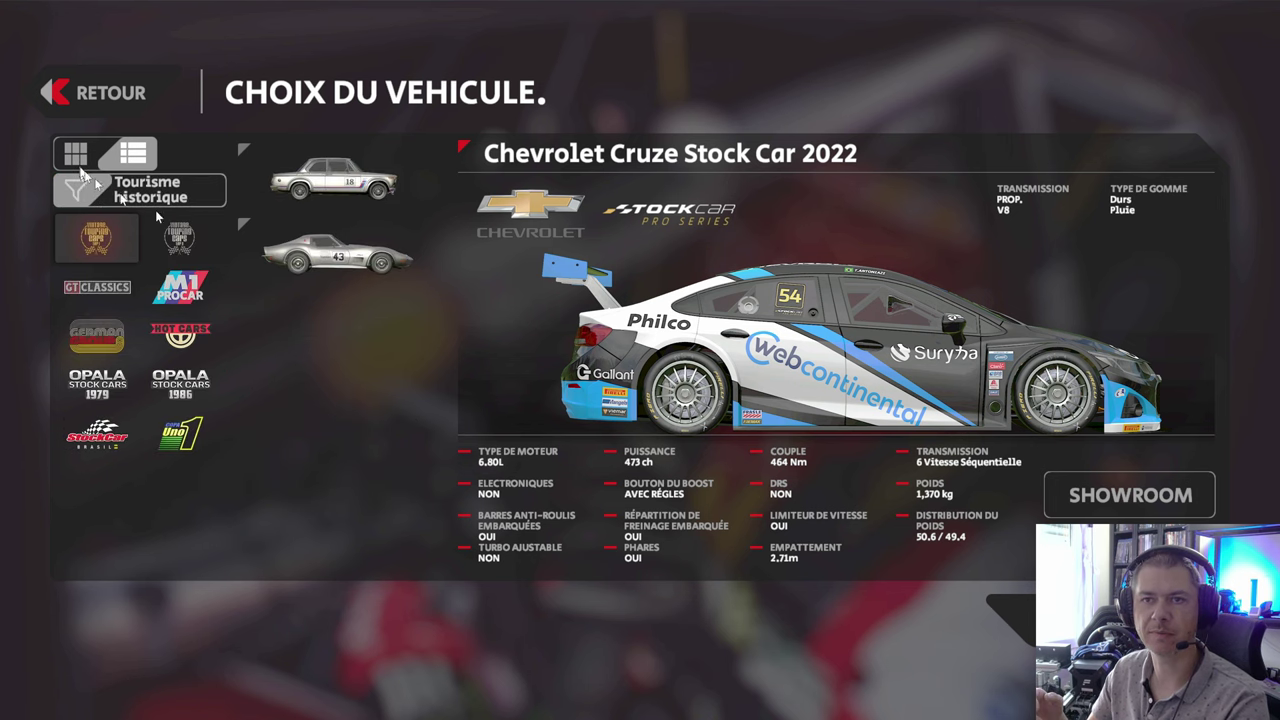
left_click(333, 180)
key("Escape")
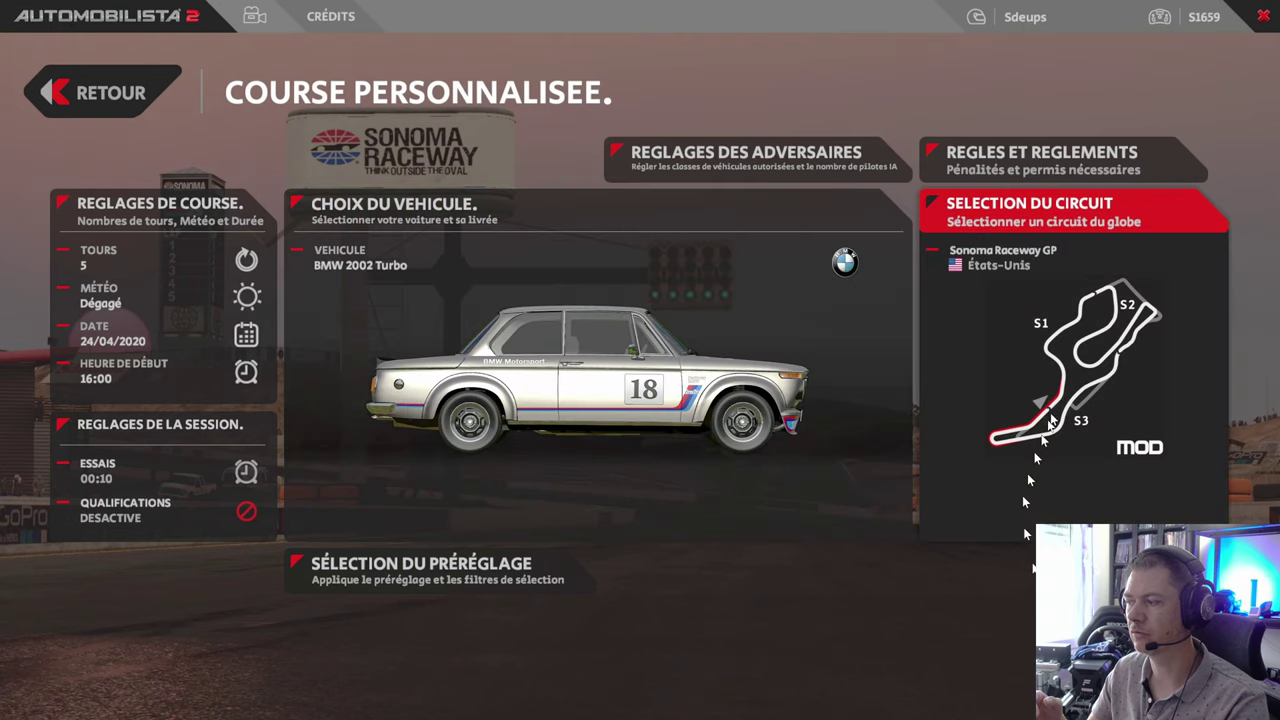
Step: Look through the circuit list for the installed mod tracks and keep Sonoma Raceway GP as the race circuit
left_click(1049, 425)
scroll(72, 300, "up", 5)
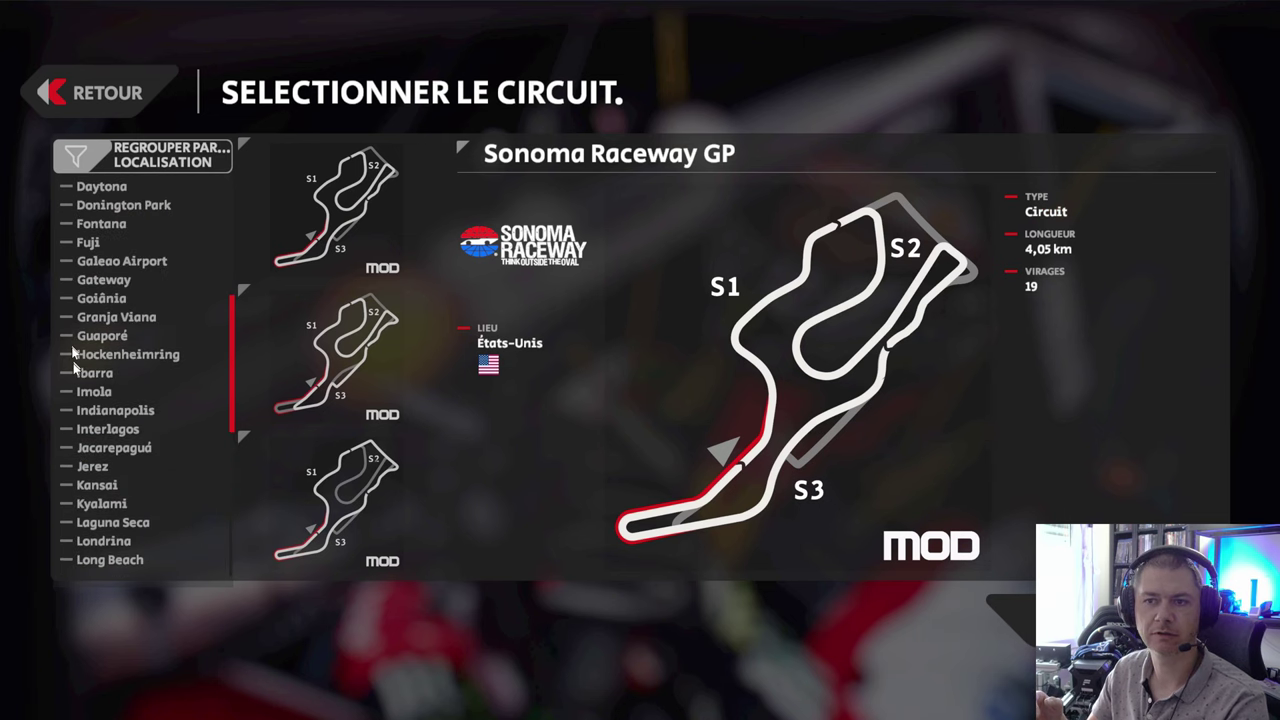
scroll(76, 370, "up", 6)
scroll(79, 396, "down", 2)
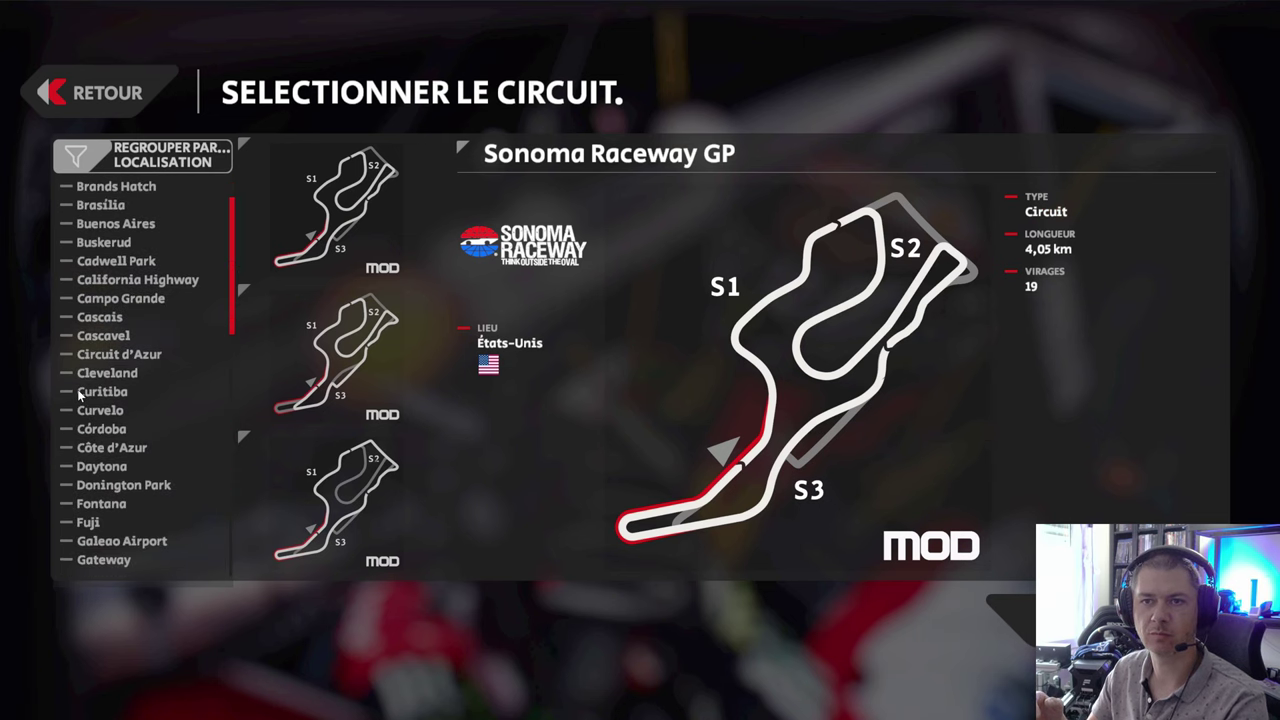
scroll(79, 396, "down", 6)
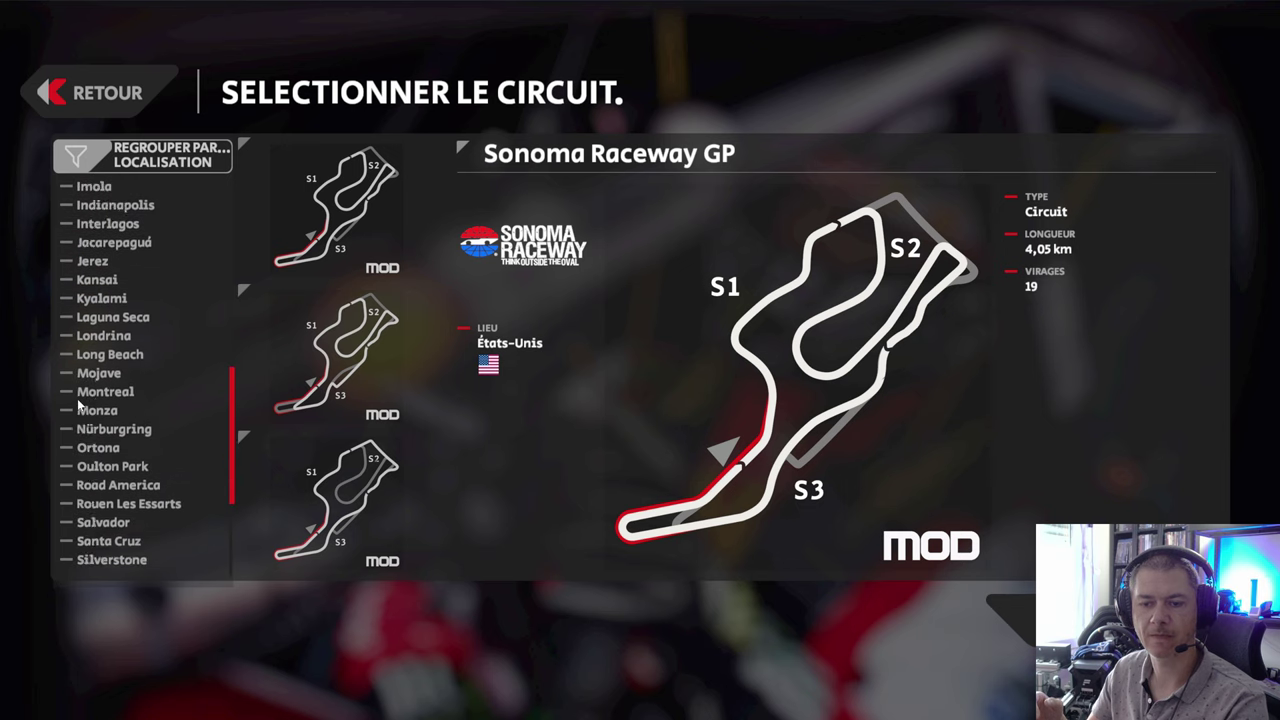
scroll(79, 404, "down", 2)
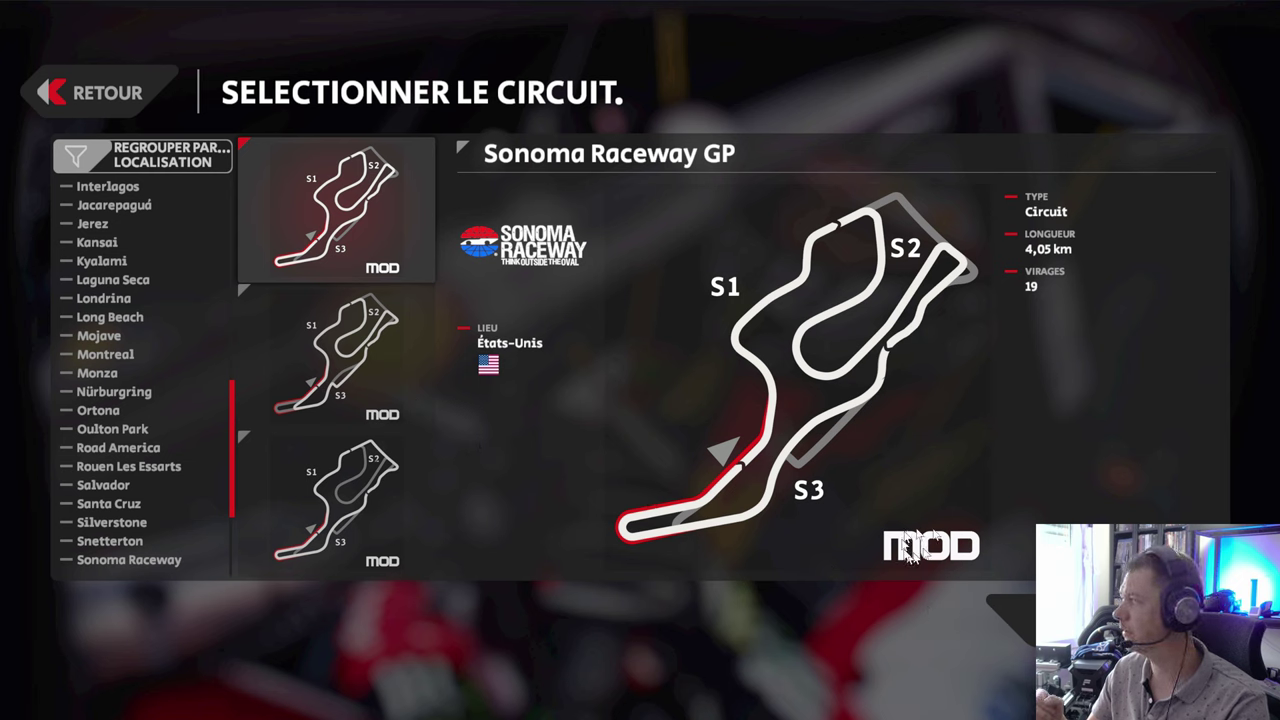
key("Return")
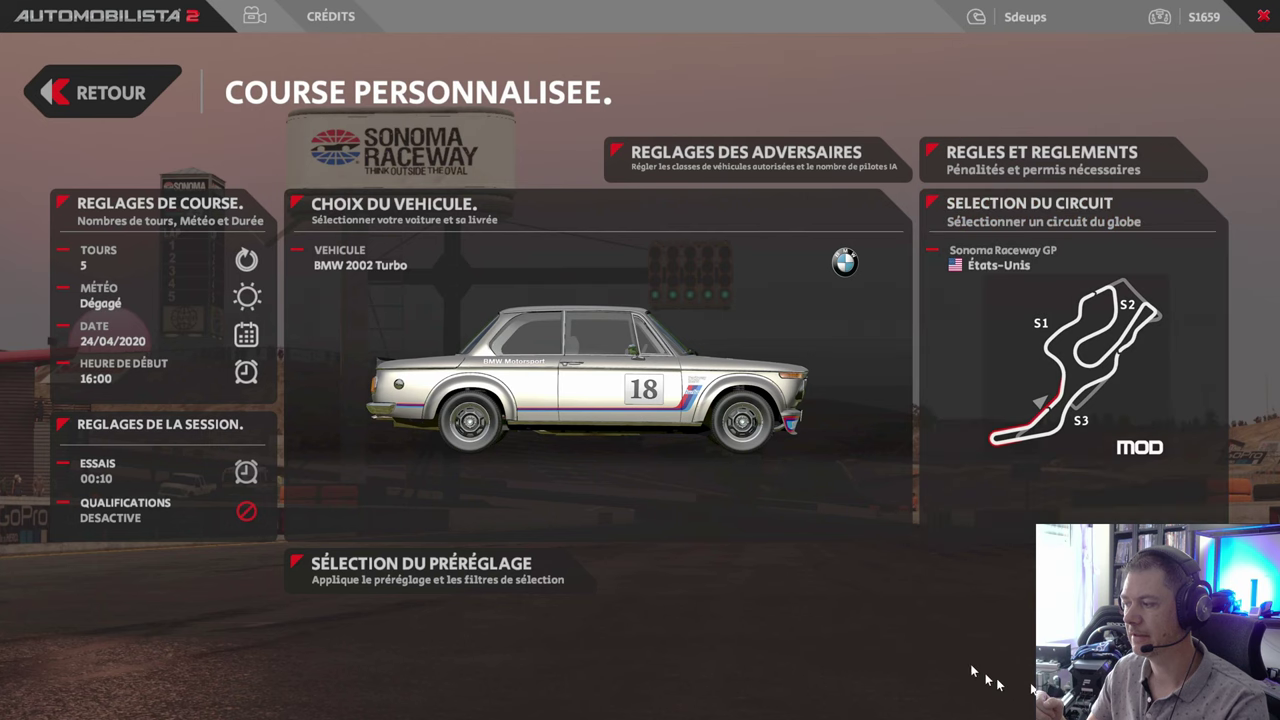
Step: Switch from the game to the desktop and minimize Steam to reach the Automobilista 2 Content Manager
left_click(1262, 16)
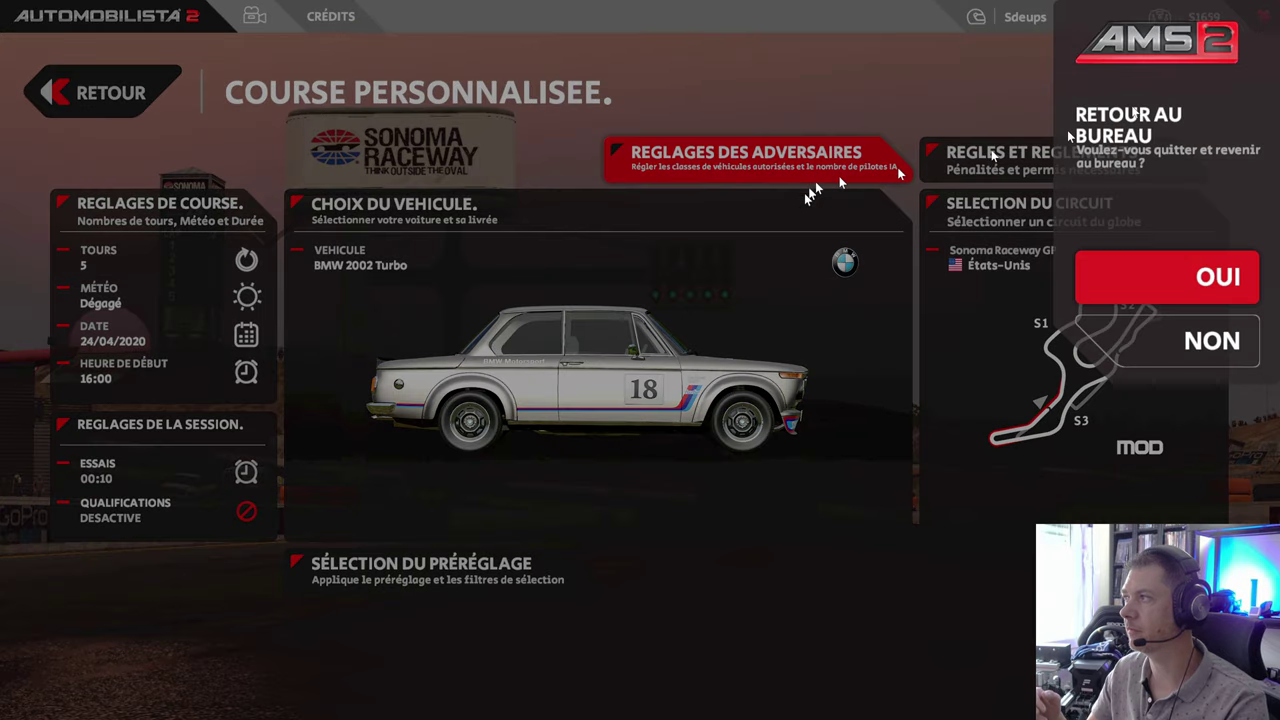
key("Escape")
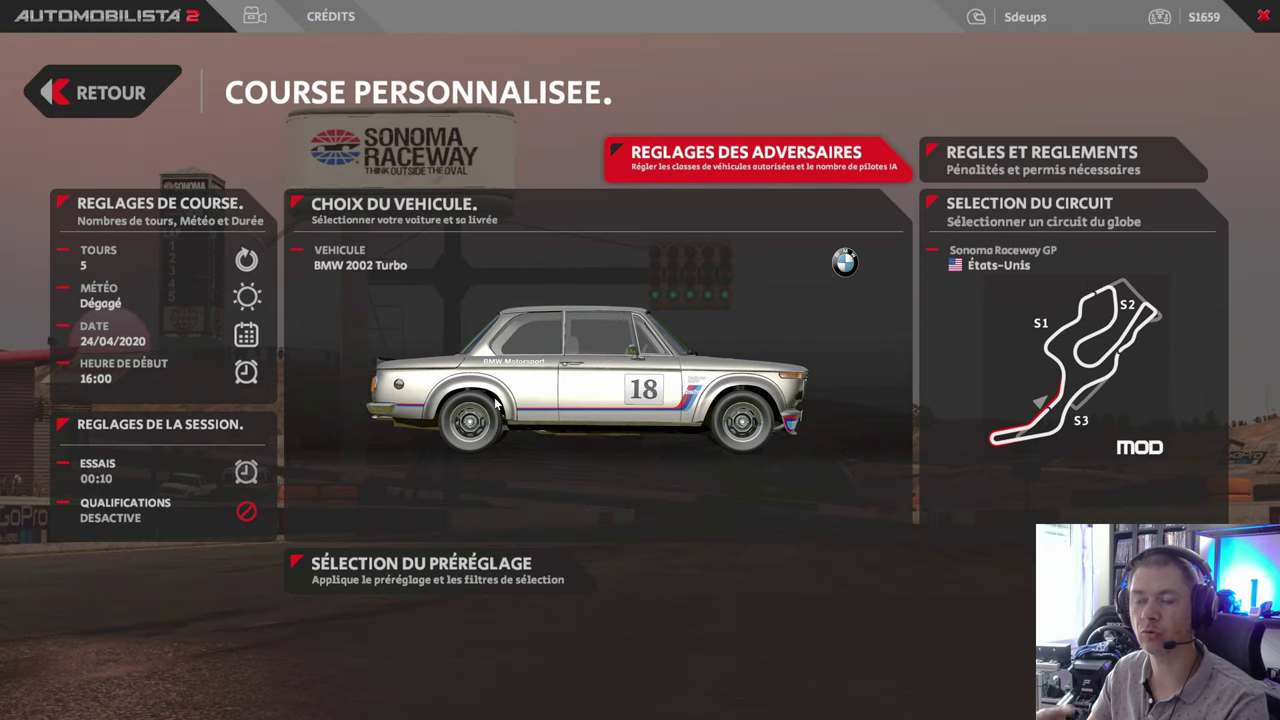
key("alt+Tab")
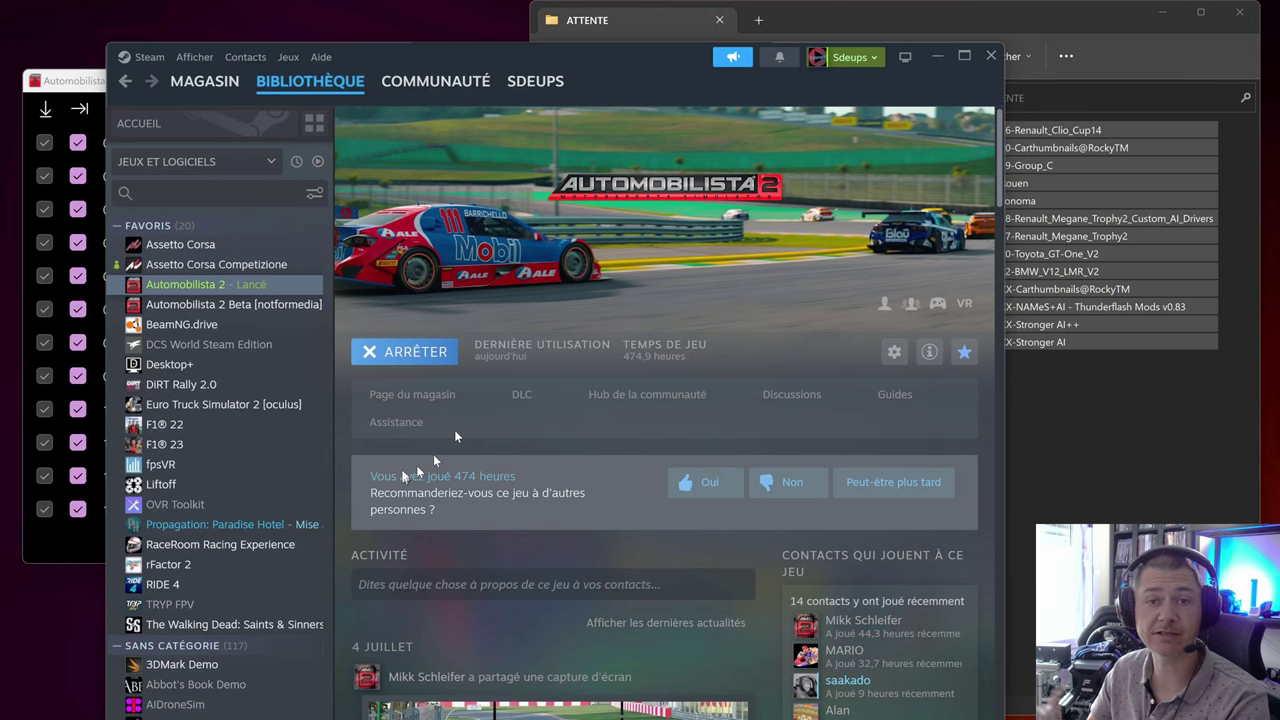
left_click(938, 56)
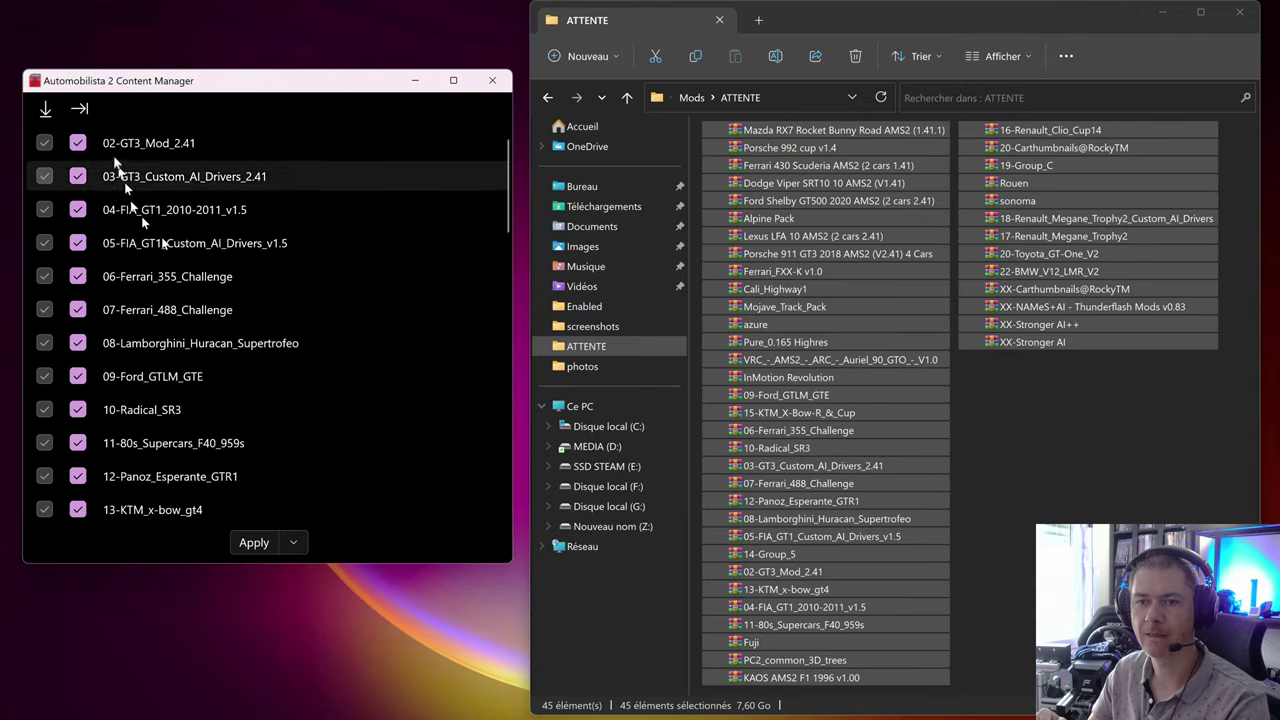
Step: Examine the actions offered for the mods 02-GT3_Mod_2.41 and 10-Radical_SR3, including the file picker for adding a mod, without choosing a file
left_click(48, 143)
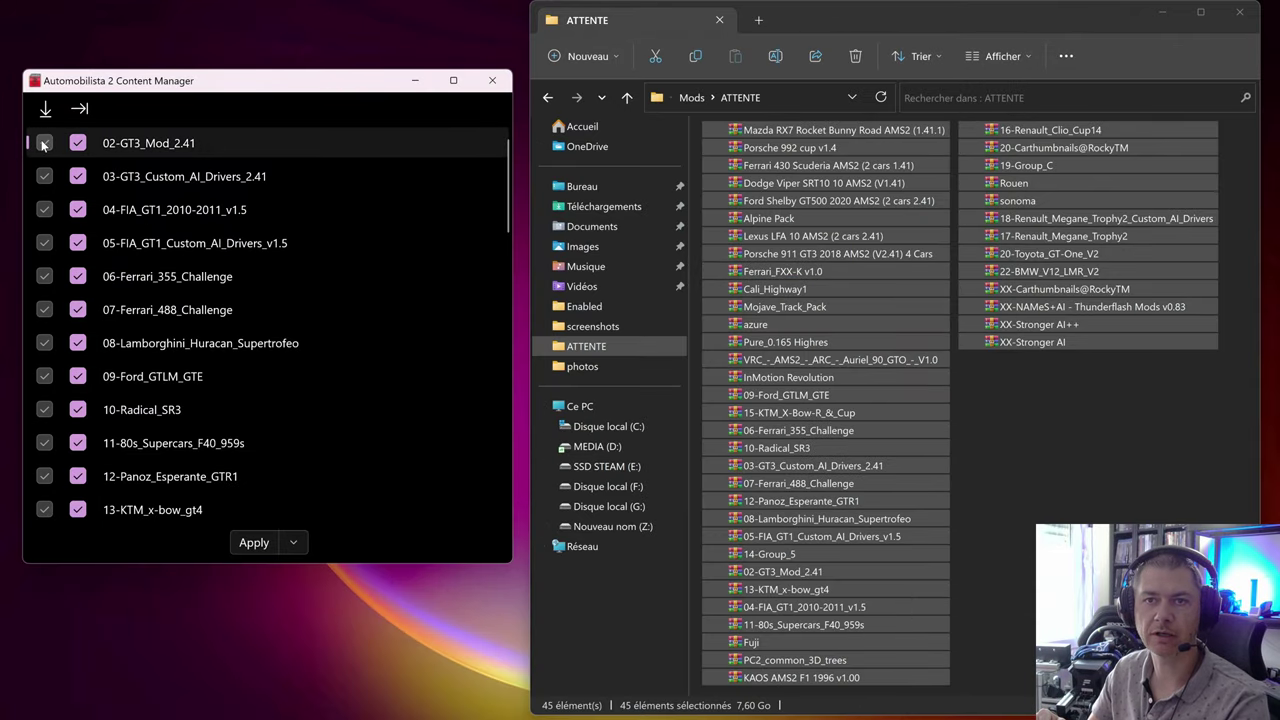
right_click(114, 143)
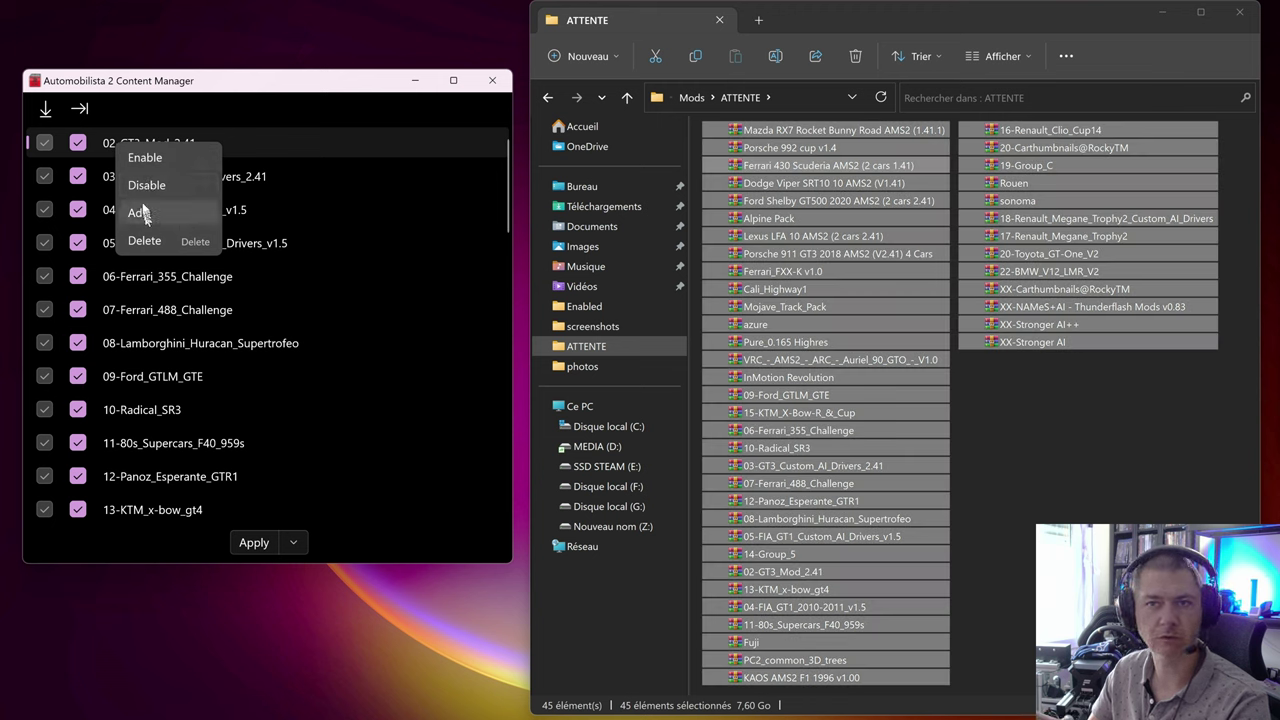
right_click(448, 419)
right_click(448, 420)
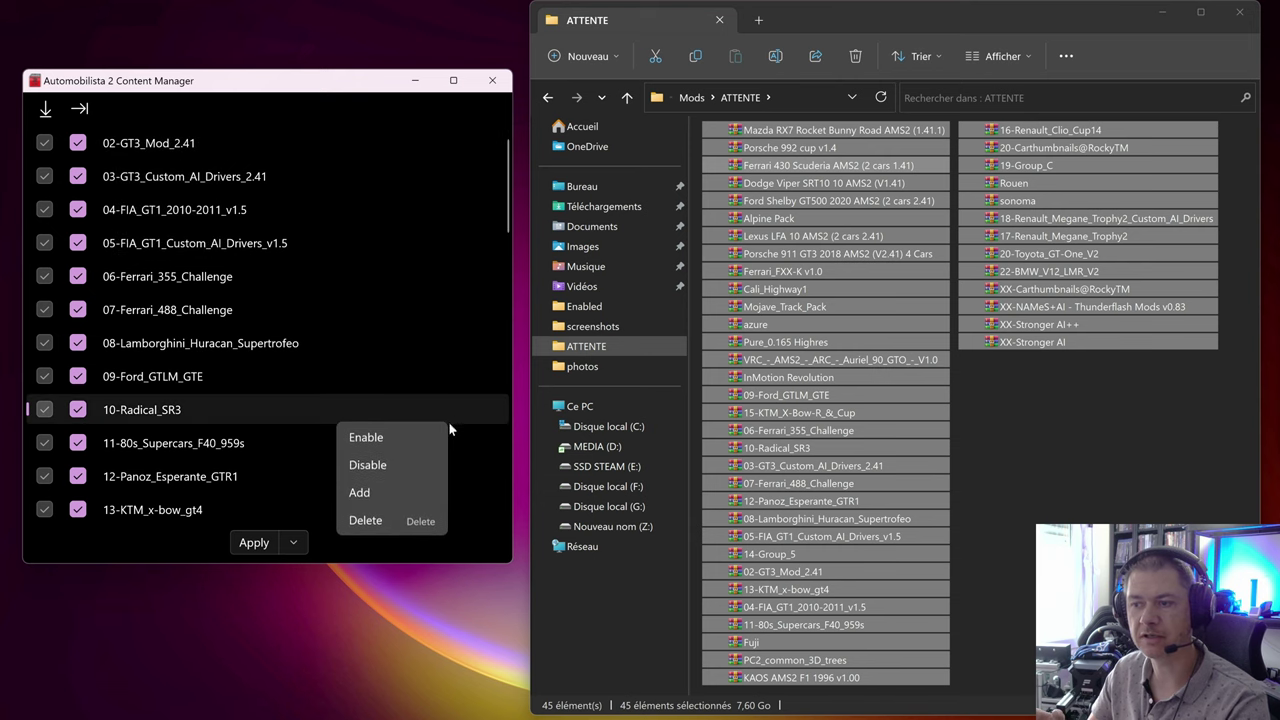
left_click(370, 493)
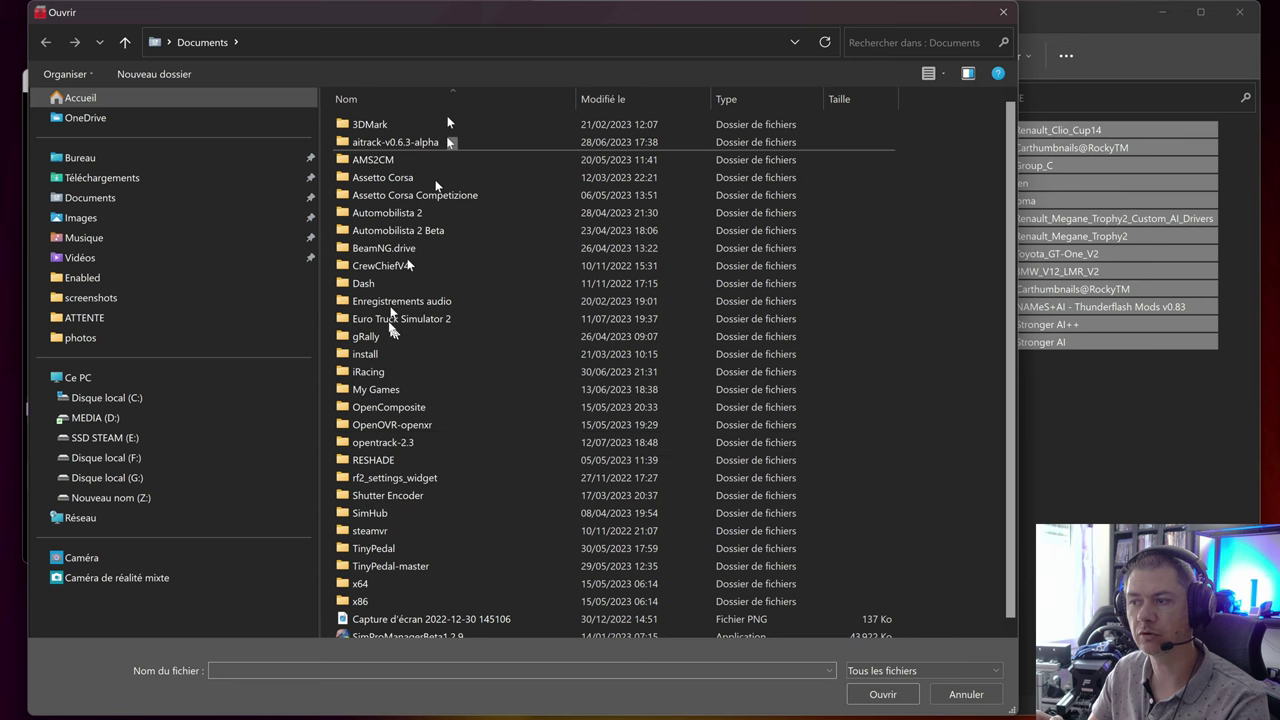
left_click(941, 698)
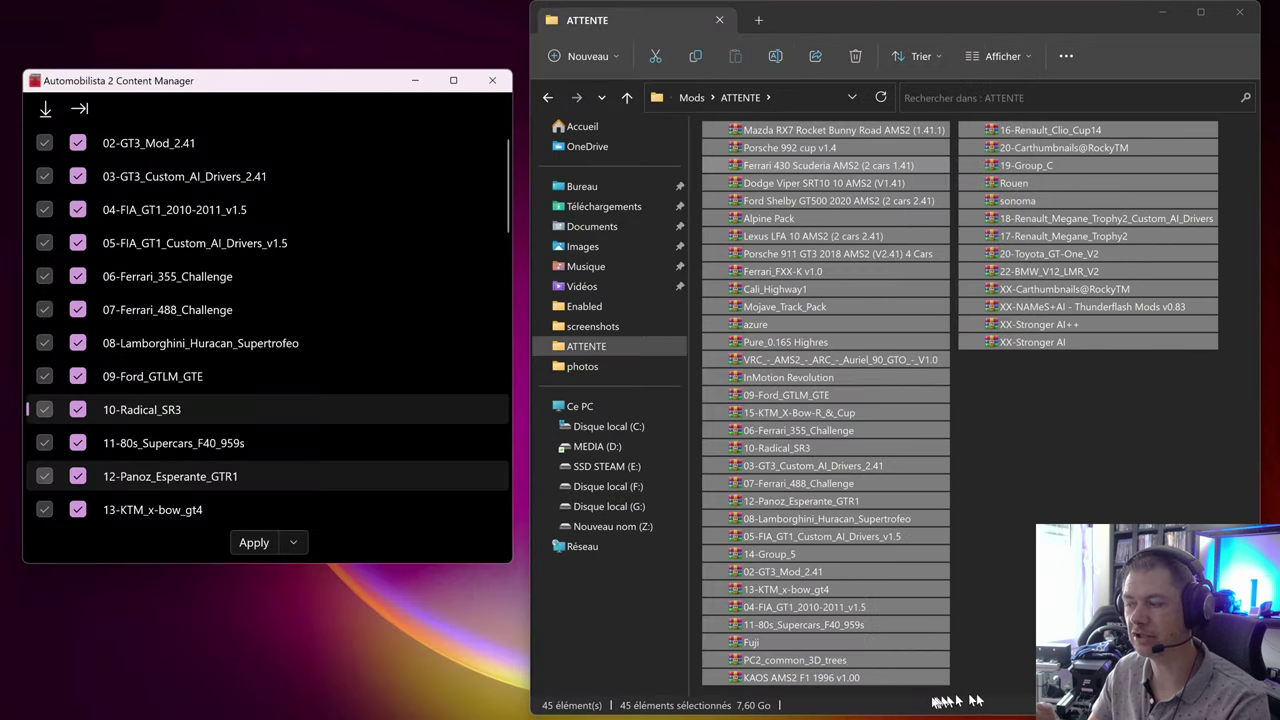
Step: Show the Uninstall All option that accompanies Apply, without running it
left_click(293, 542)
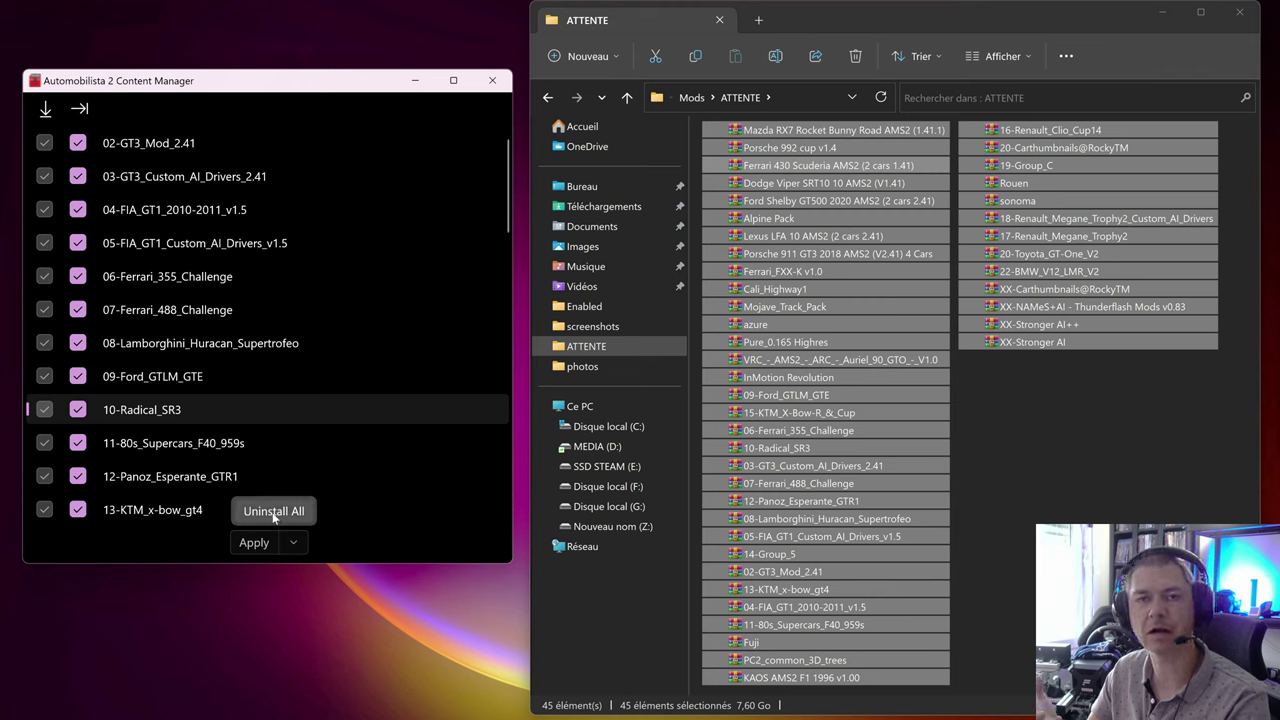
left_click(415, 548)
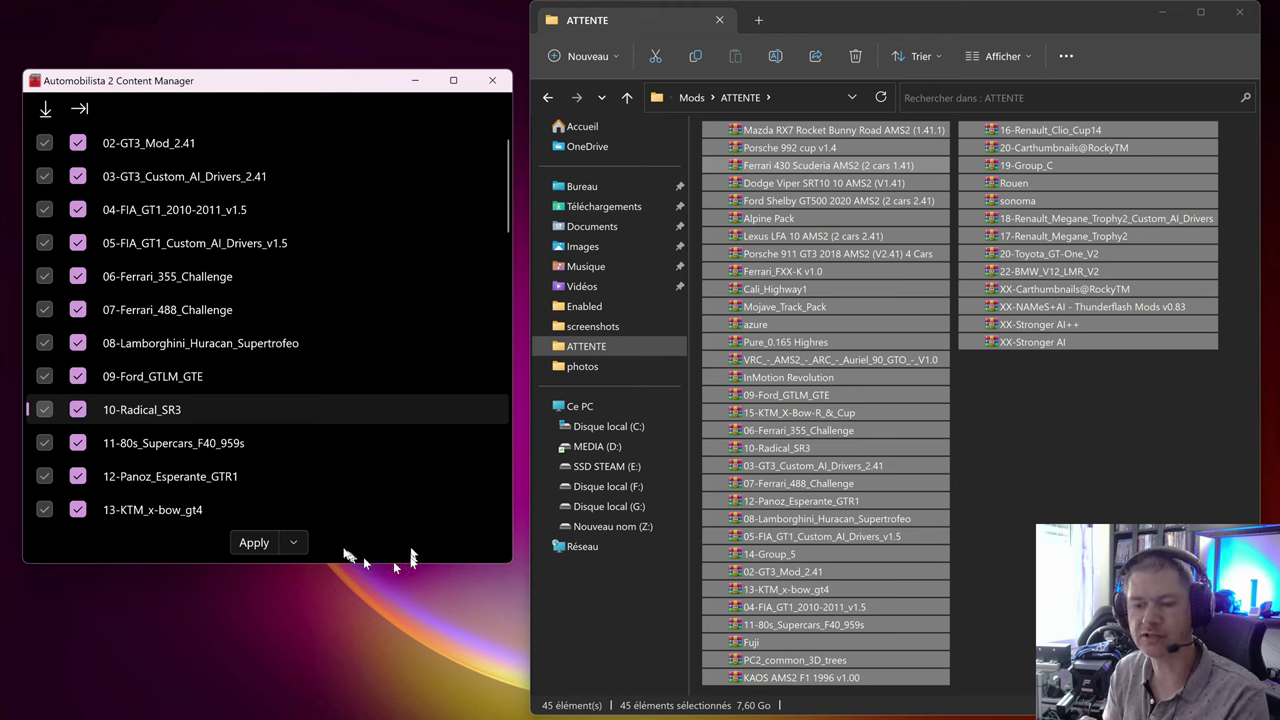
left_click(296, 542)
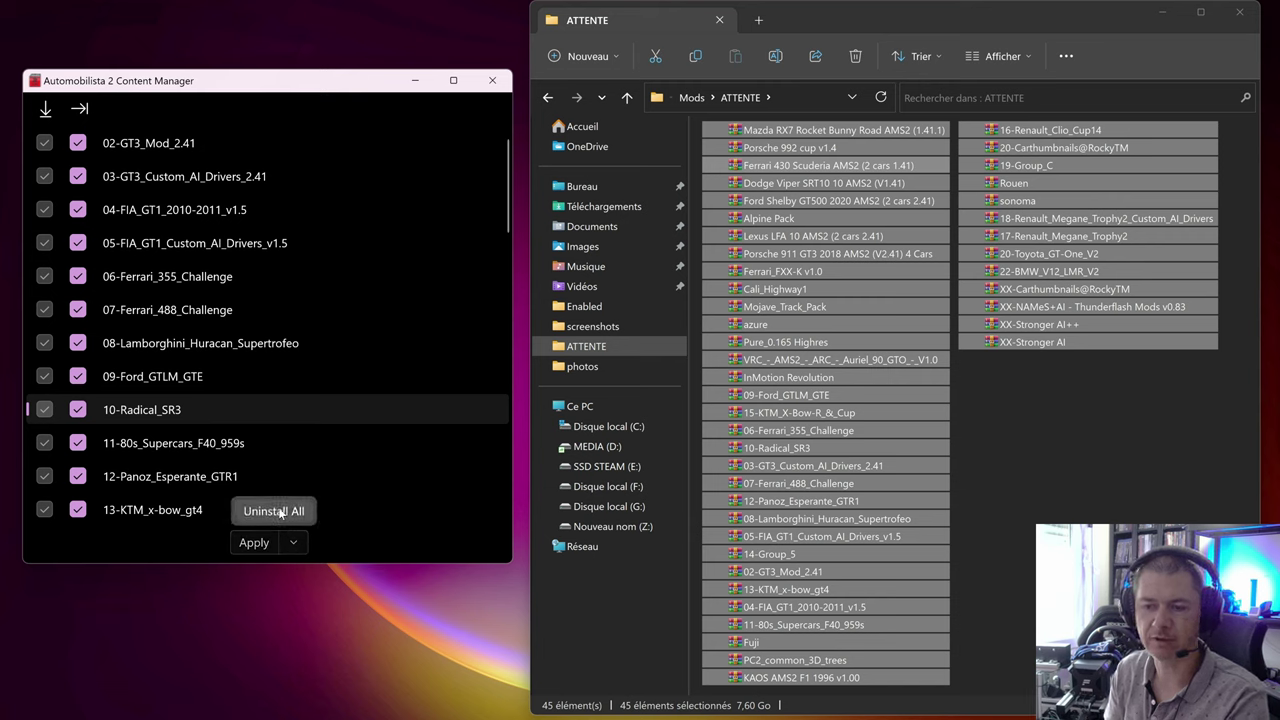